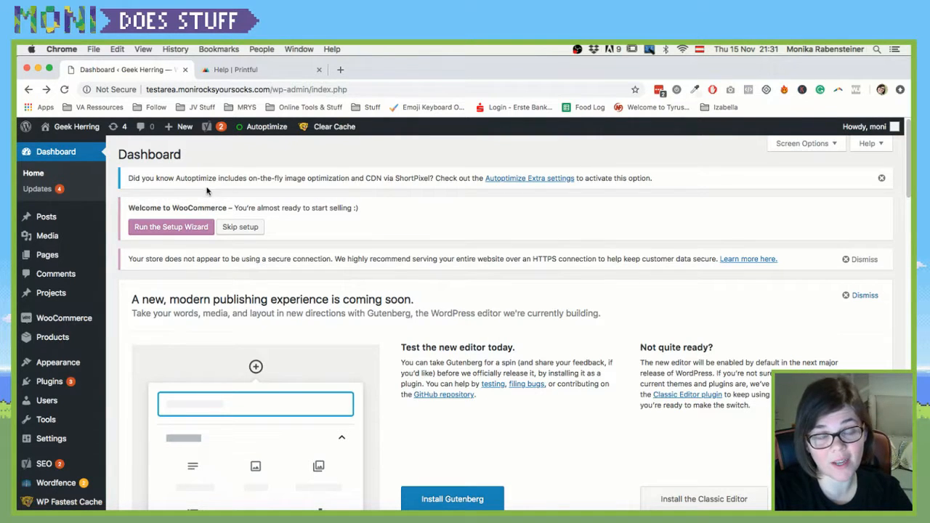
Open the list of installed plugins for the site
mouse_move(61, 315)
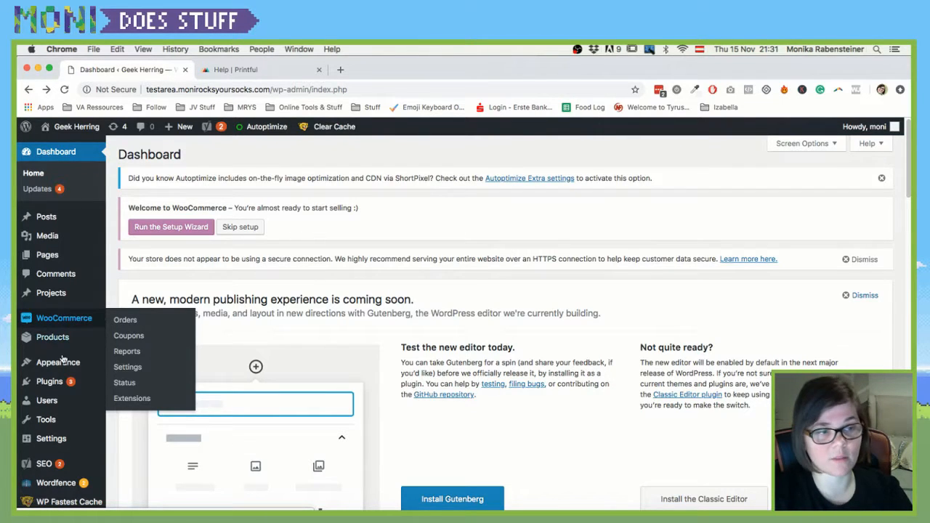
mouse_move(58, 389)
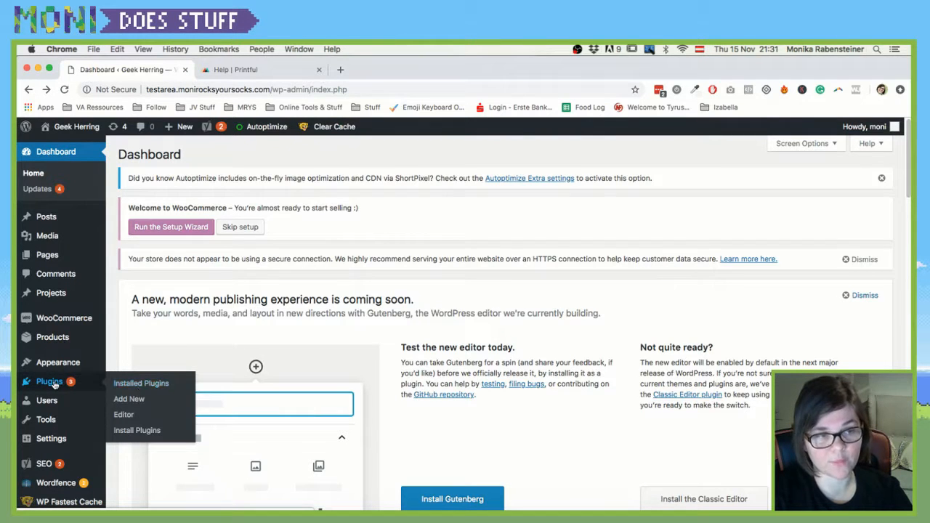
click(54, 385)
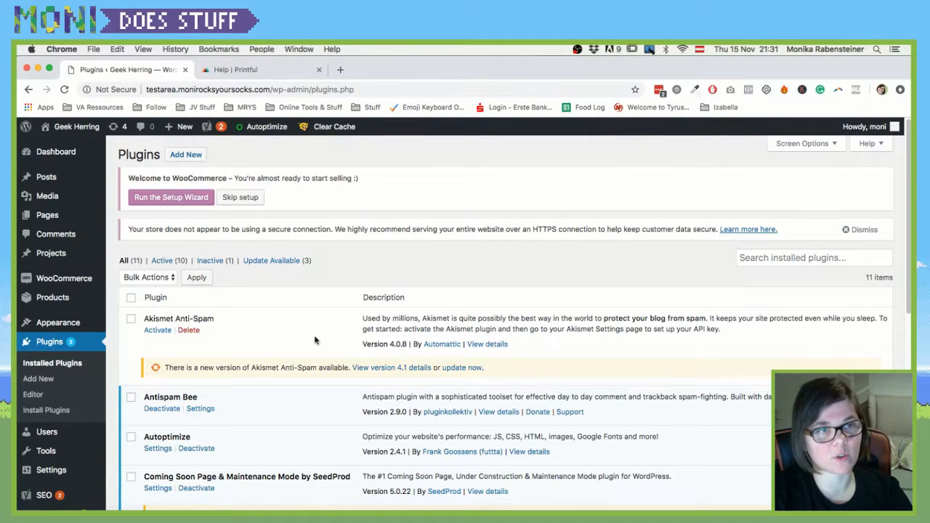
Go to the WooCommerce orders page and start the store setup wizard
mouse_move(63, 284)
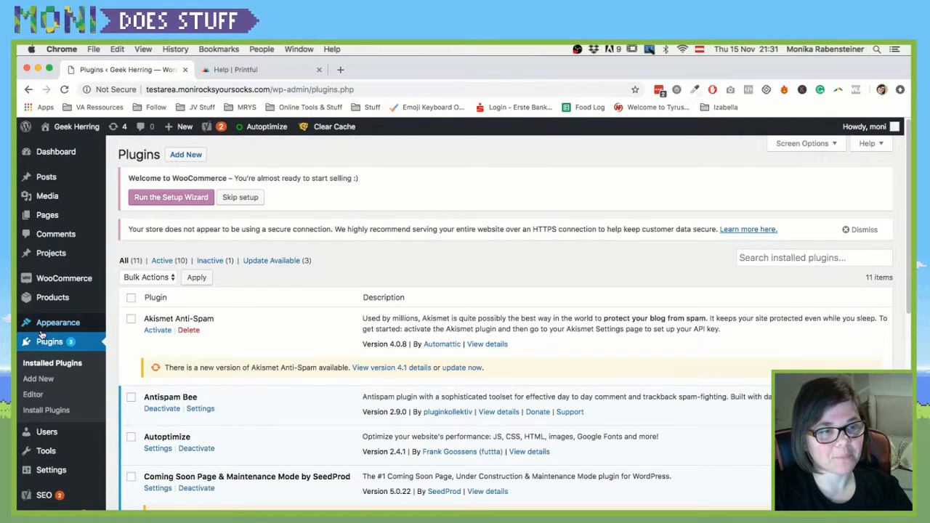
click(51, 283)
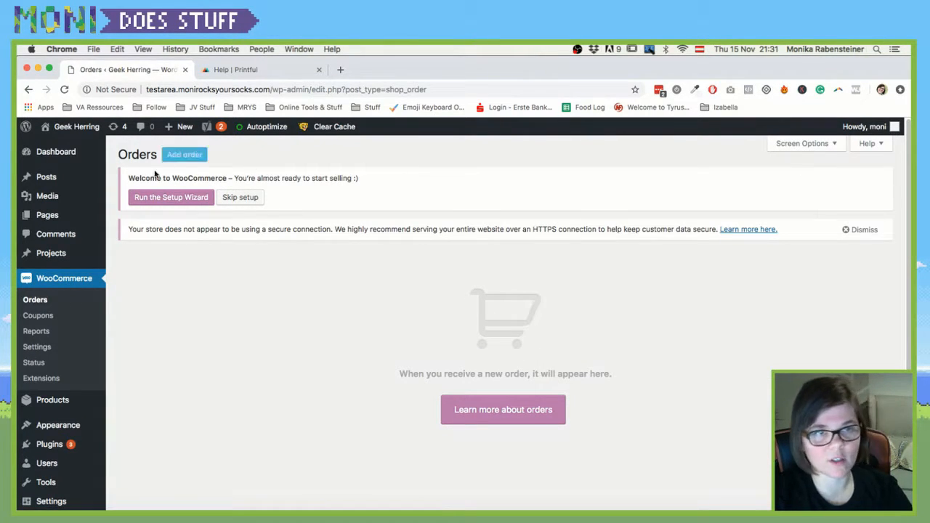
click(197, 203)
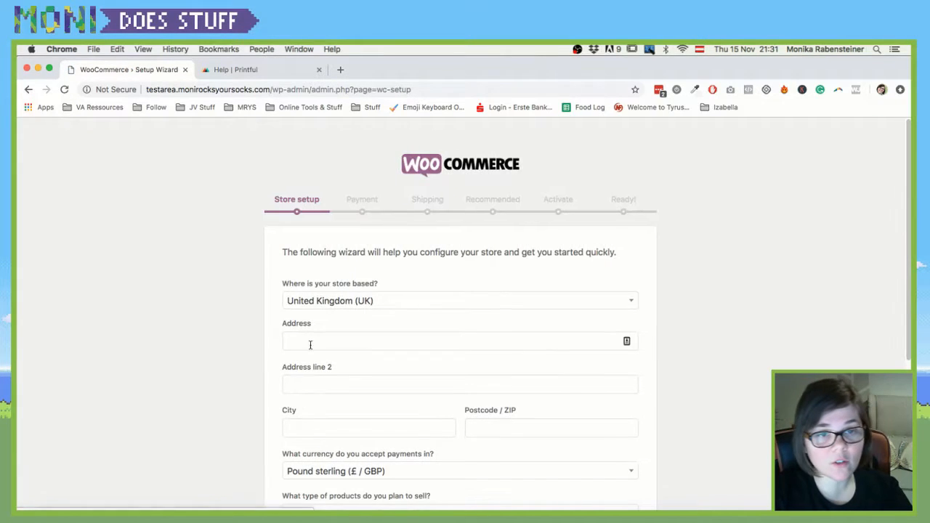
Set the store's country to Austria and fill in its address, city and postcode from the saved address suggestions
click(325, 307)
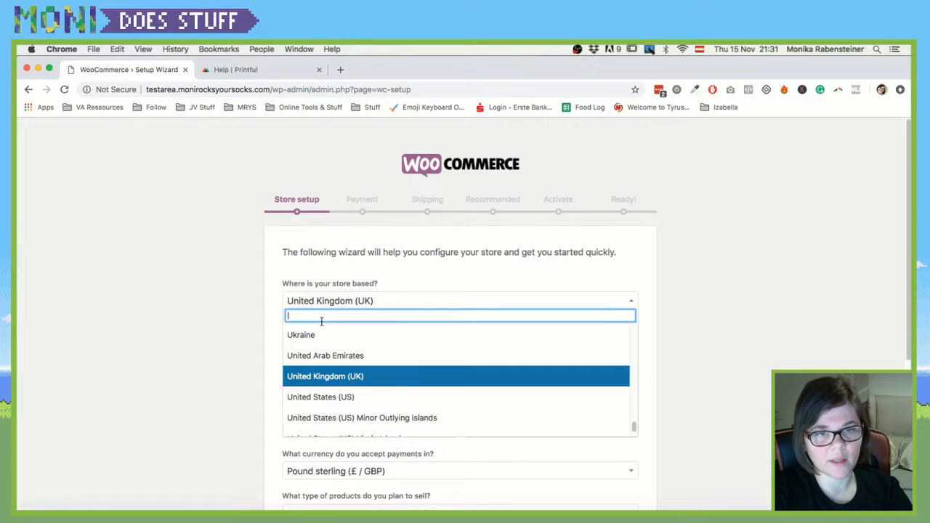
text(austri)
key(Return)
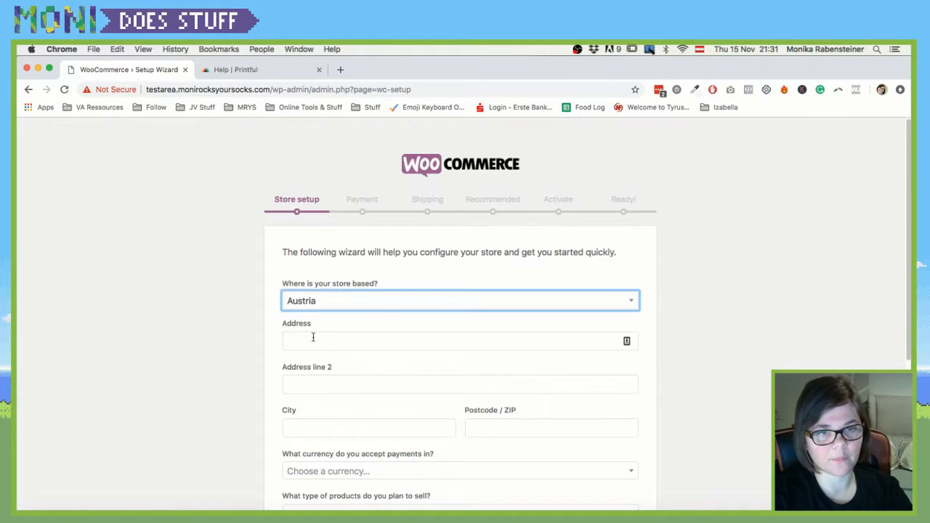
click(300, 340)
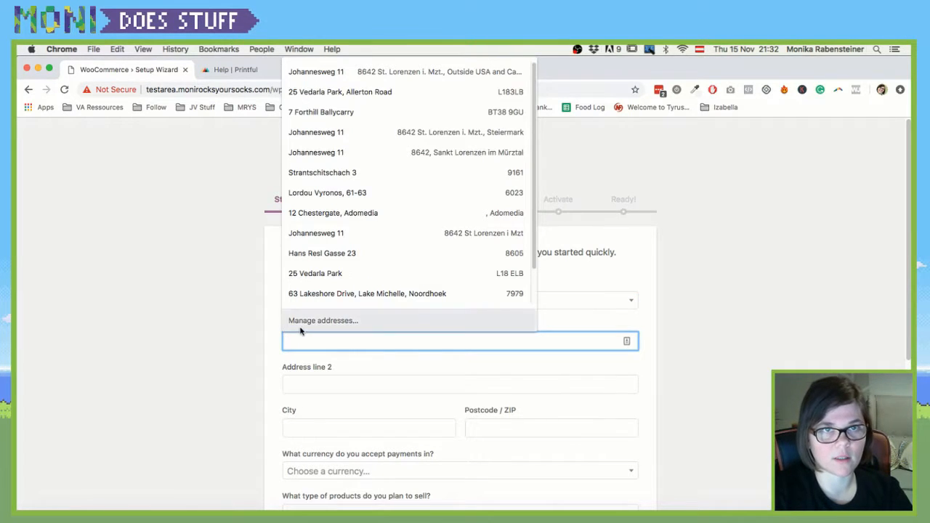
click(317, 71)
Set the currency the store accepts payments in to Euro (€ / EUR)
scroll(258, 411, down, 5)
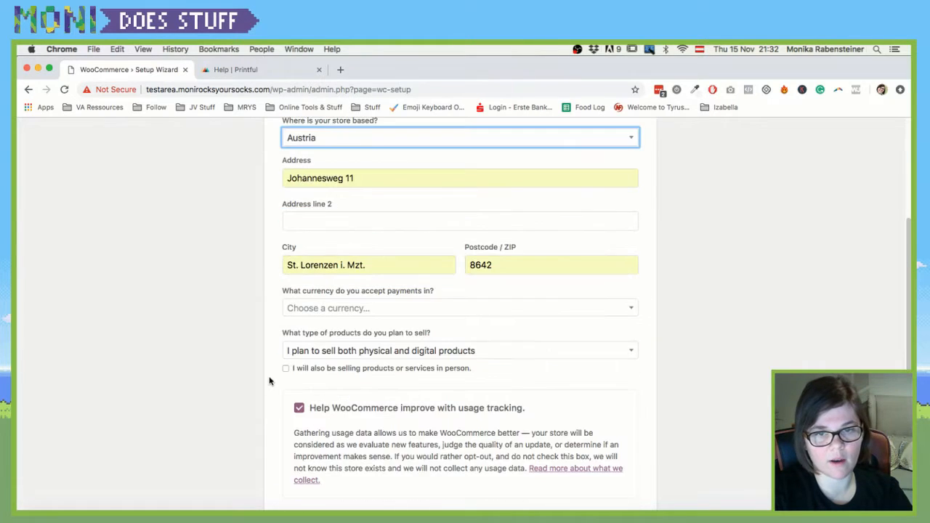
click(338, 211)
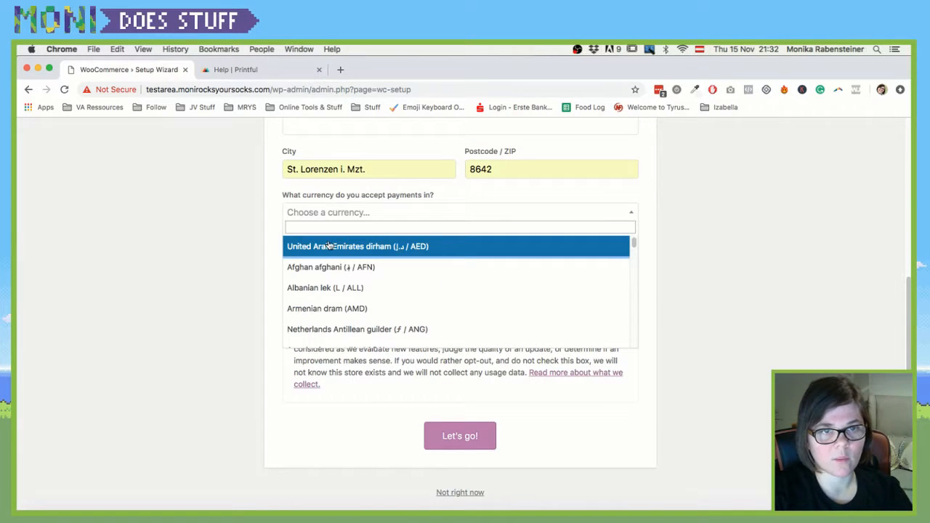
text(eur)
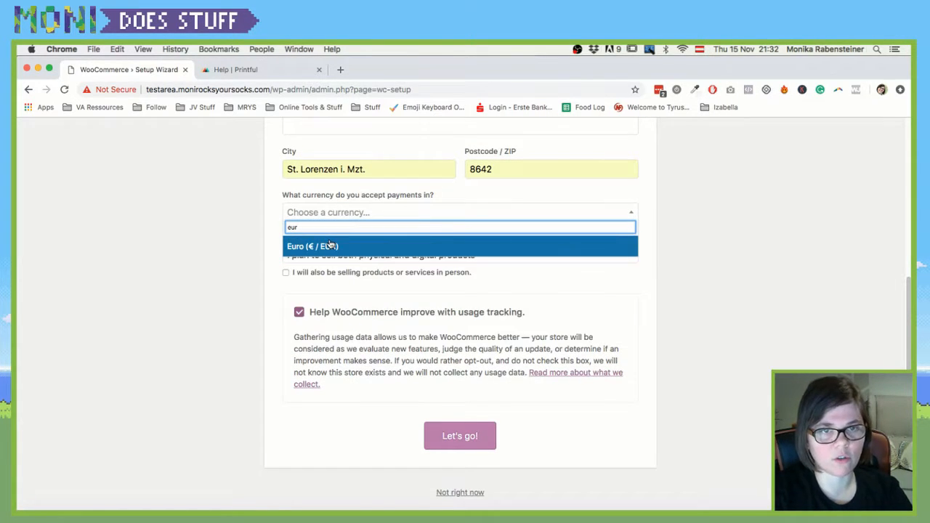
click(331, 246)
Keep selling both physical and digital products without in-person sales, opt out of usage tracking, and submit the store details
click(309, 255)
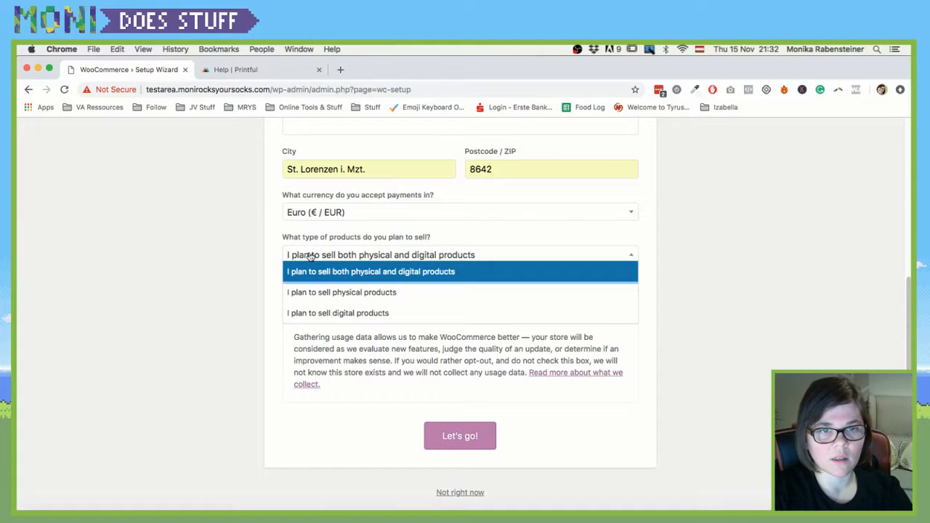
click(309, 255)
click(308, 256)
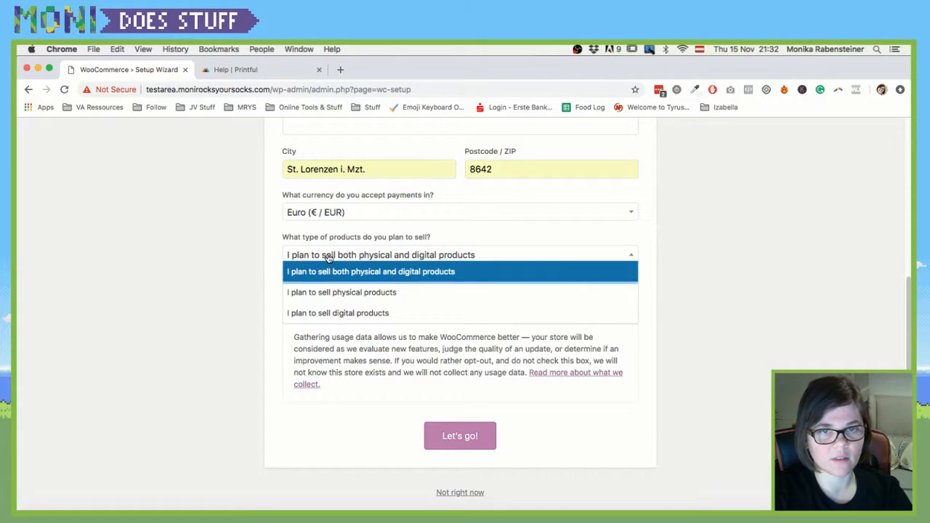
click(329, 258)
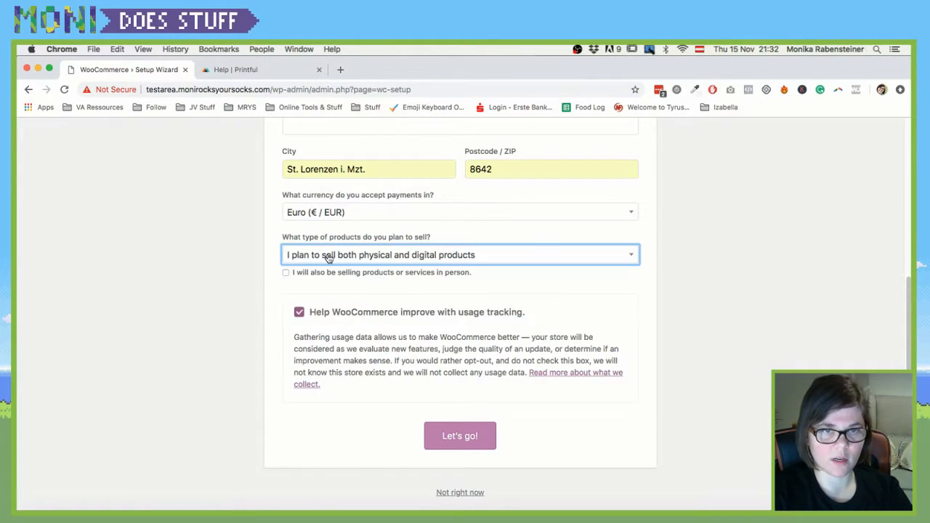
click(286, 274)
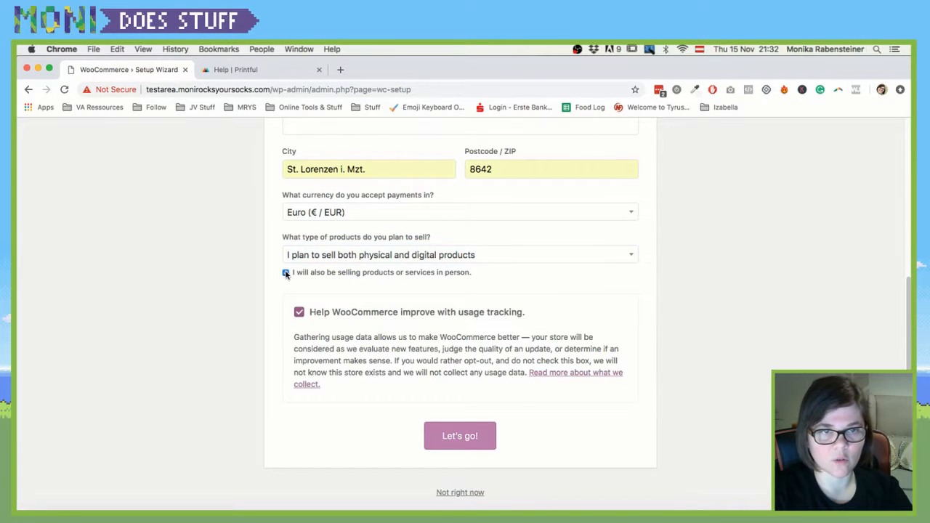
click(298, 314)
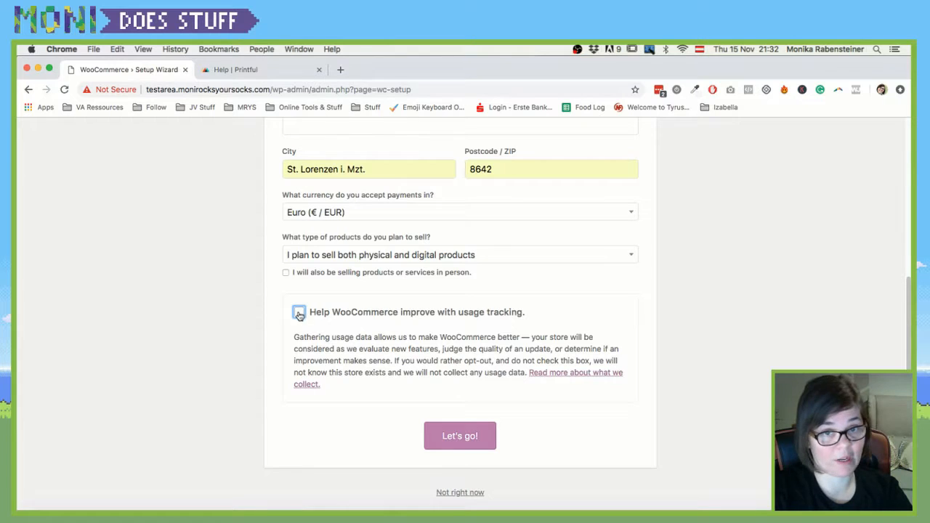
click(469, 437)
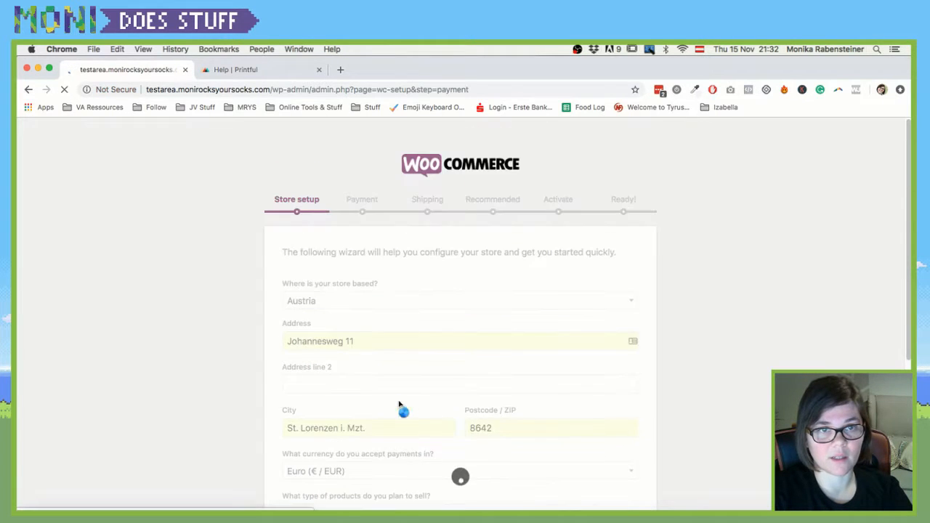
Disable Klarna, enable Stripe alongside PayPal as payment methods, and continue to the shipping setup
scroll(347, 338, down, 2)
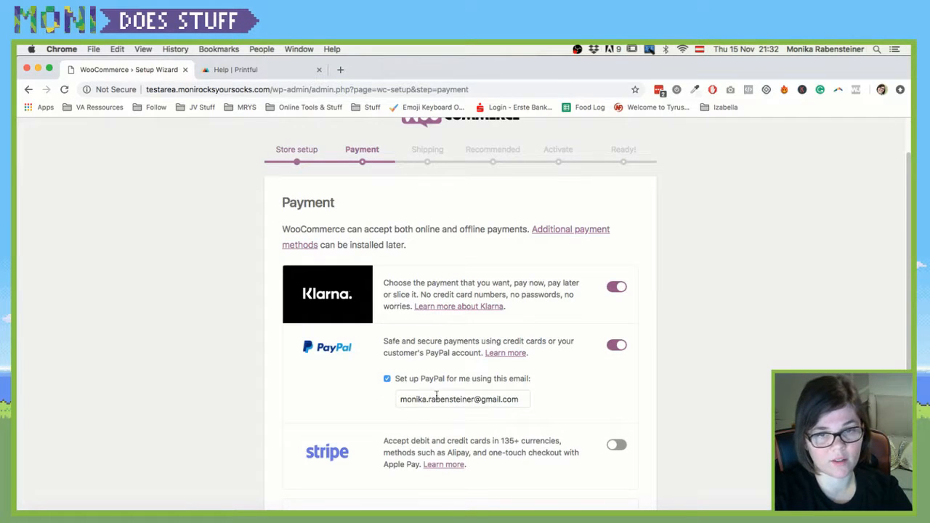
click(622, 289)
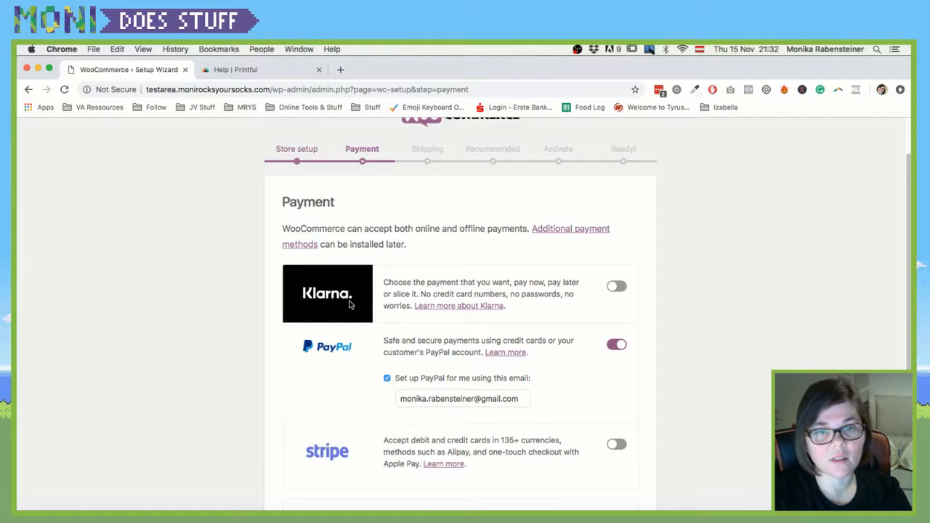
scroll(350, 305, down, 3)
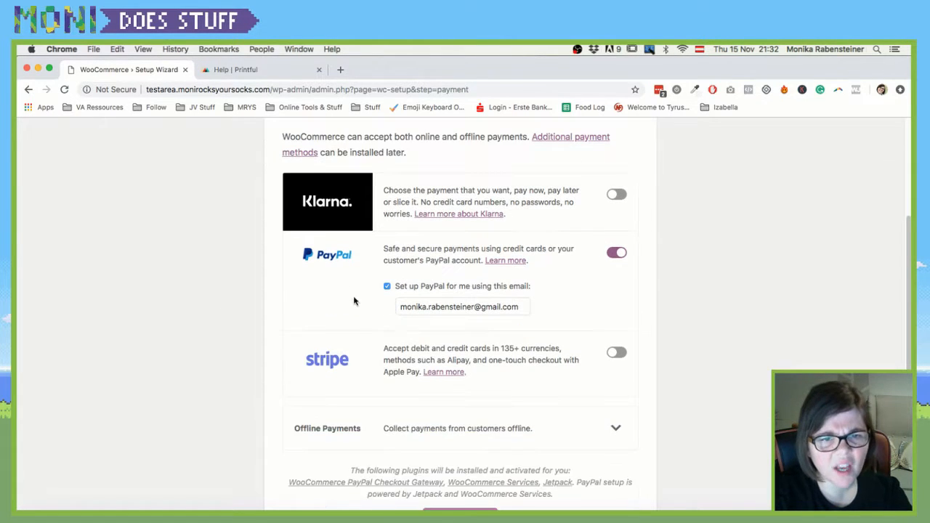
click(615, 355)
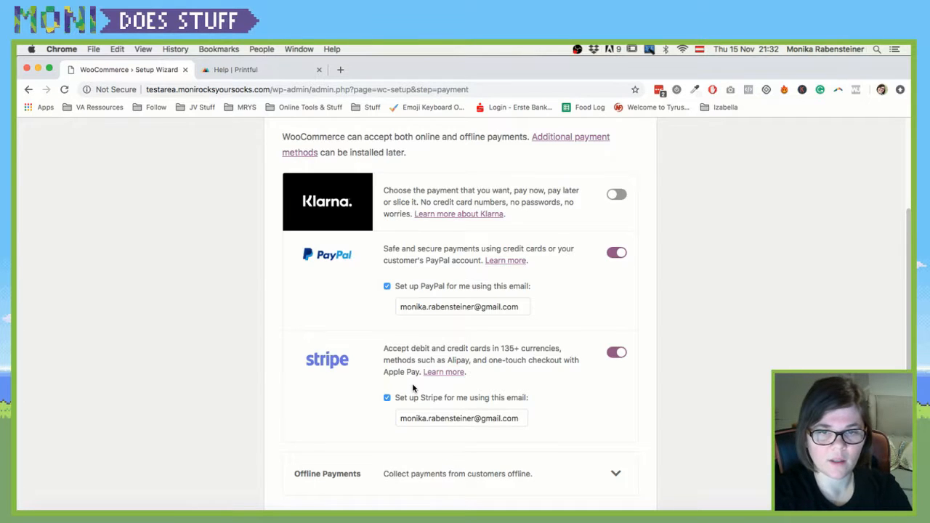
scroll(413, 383, down, 2)
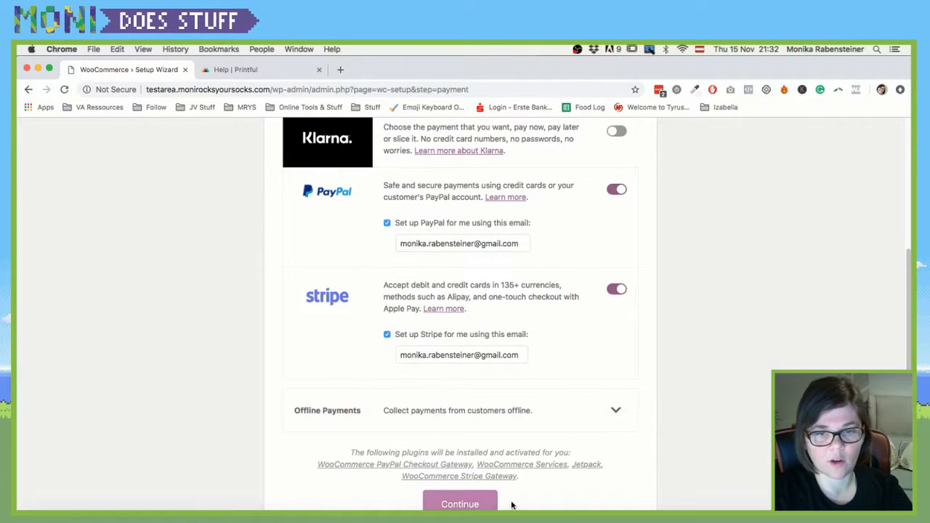
click(460, 504)
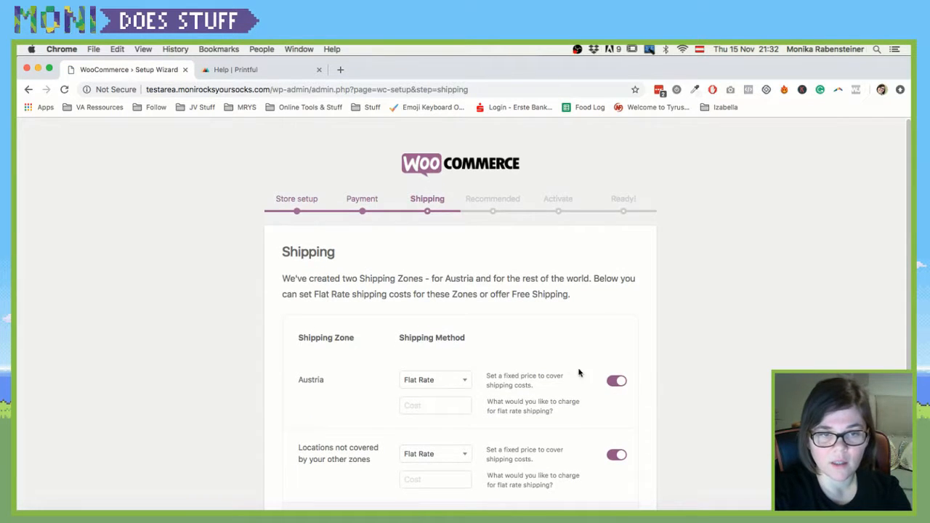
Turn off flat rate shipping for Austria and for locations not covered by other zones, and continue
scroll(567, 368, down, 1)
click(620, 344)
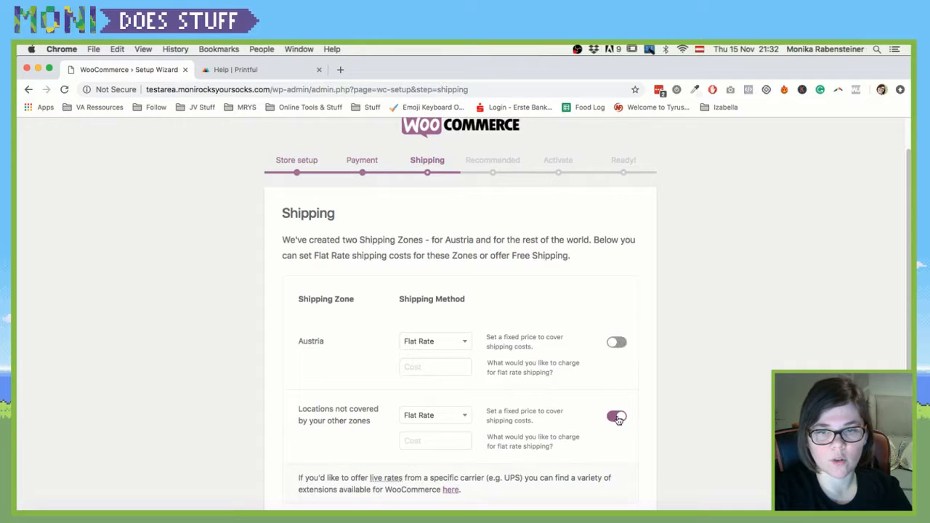
click(619, 419)
click(619, 418)
click(620, 419)
scroll(575, 378, down, 2)
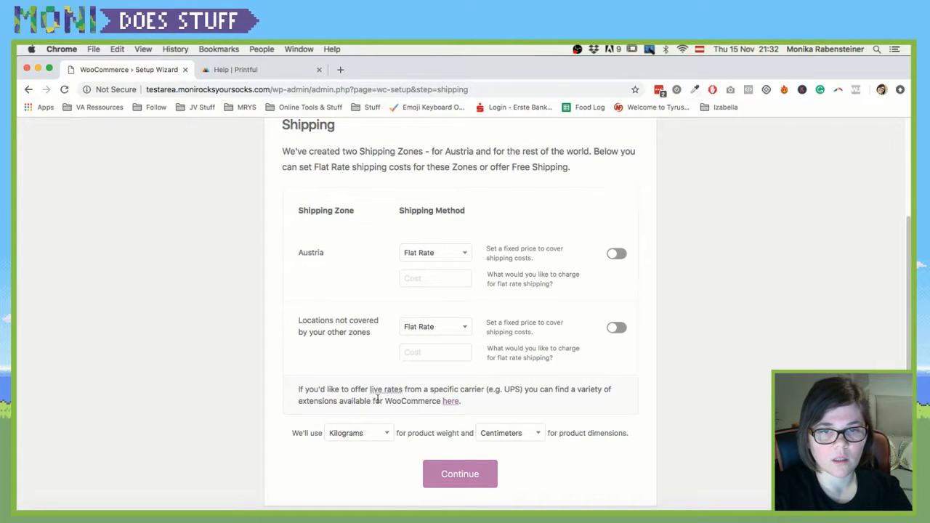
click(458, 472)
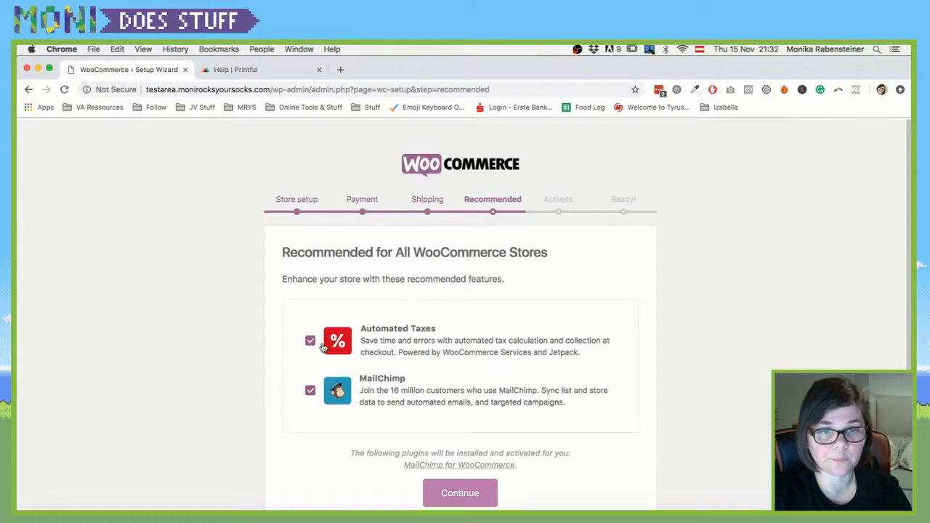
Deselect the MailChimp and Automated Taxes recommended features and continue with the setup
click(310, 391)
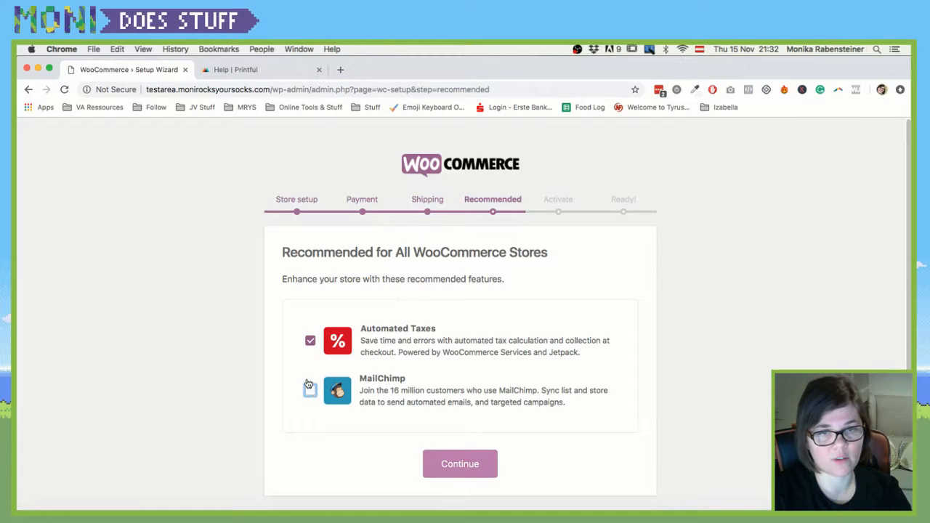
click(310, 342)
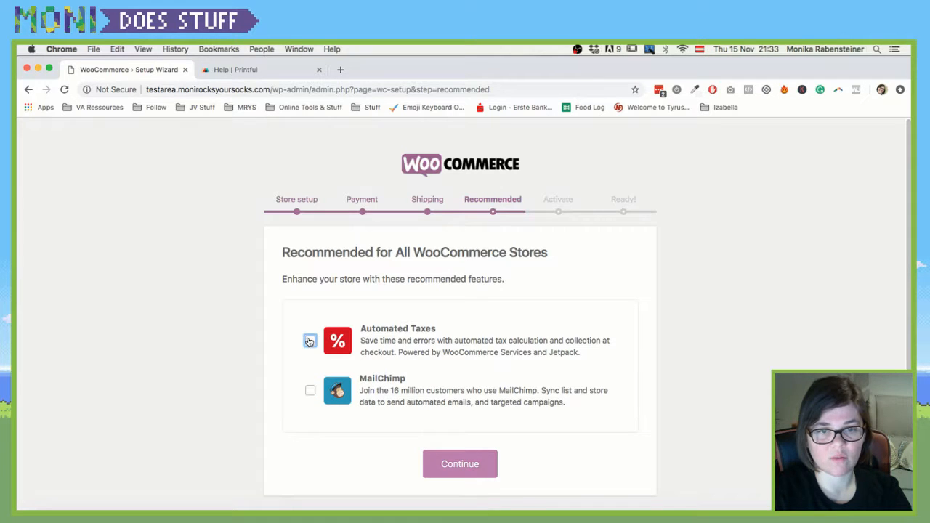
click(460, 466)
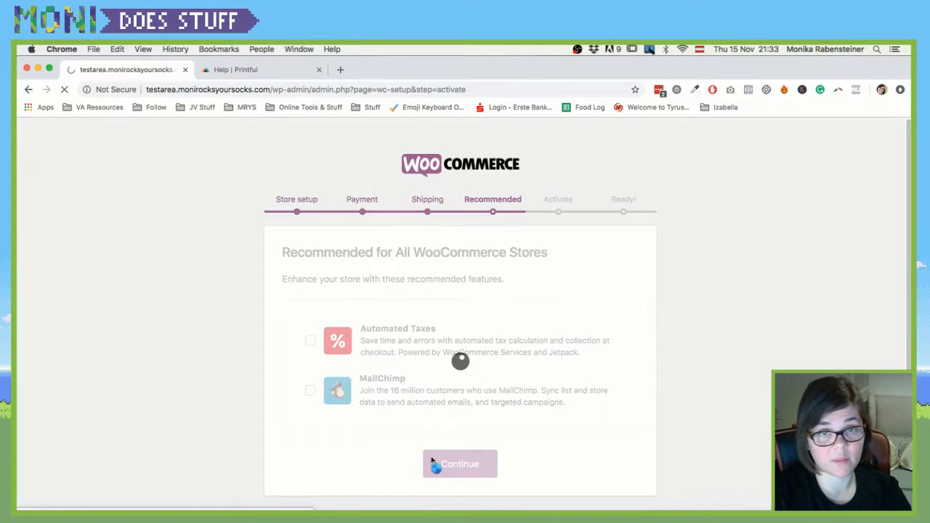
Skip connecting the store to Jetpack and proceed to the final page of the setup wizard
scroll(369, 396, down, 3)
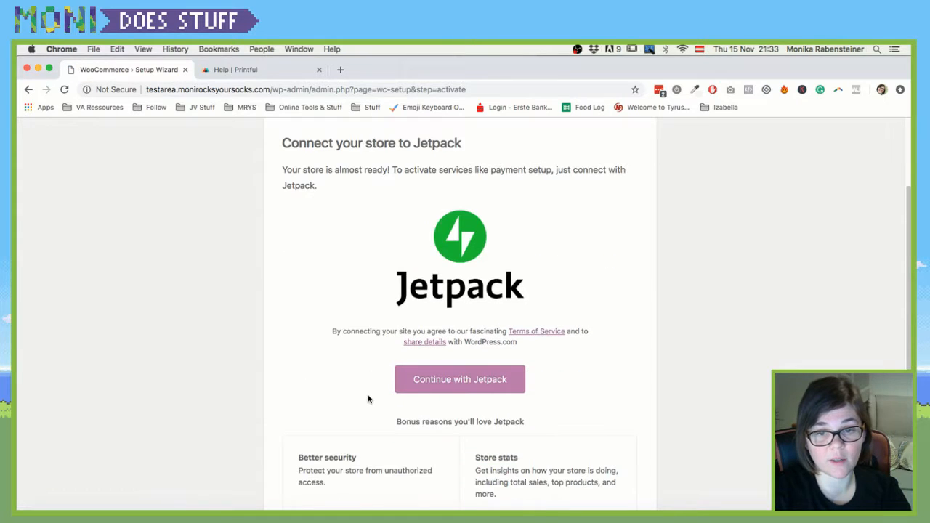
scroll(457, 417, down, 4)
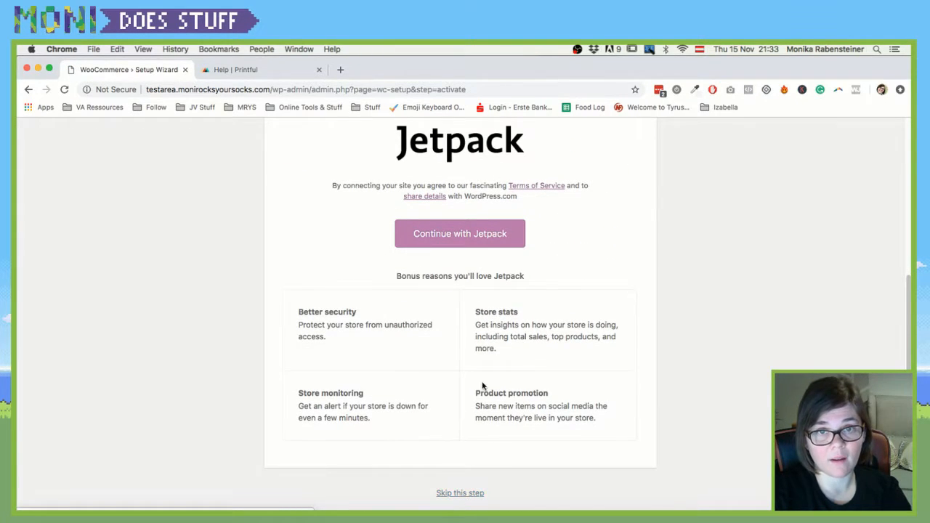
scroll(484, 386, up, 7)
scroll(484, 386, down, 7)
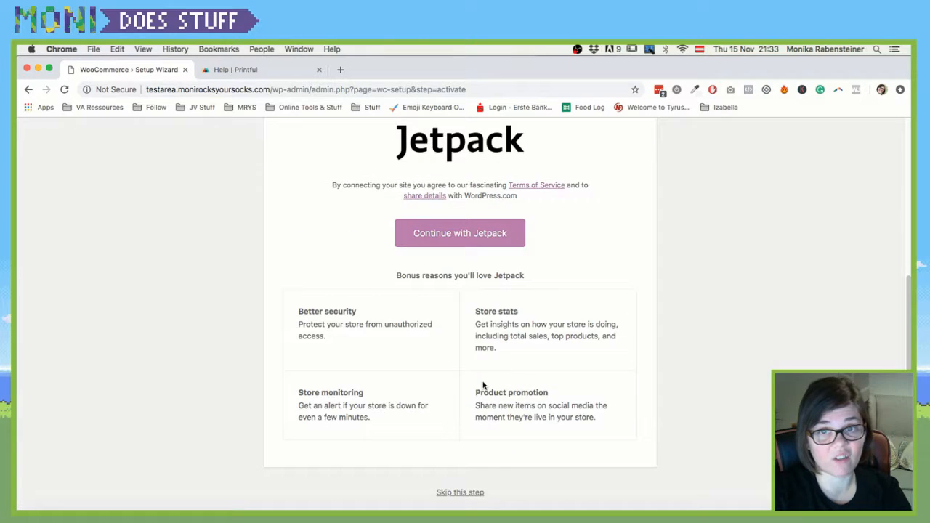
click(461, 494)
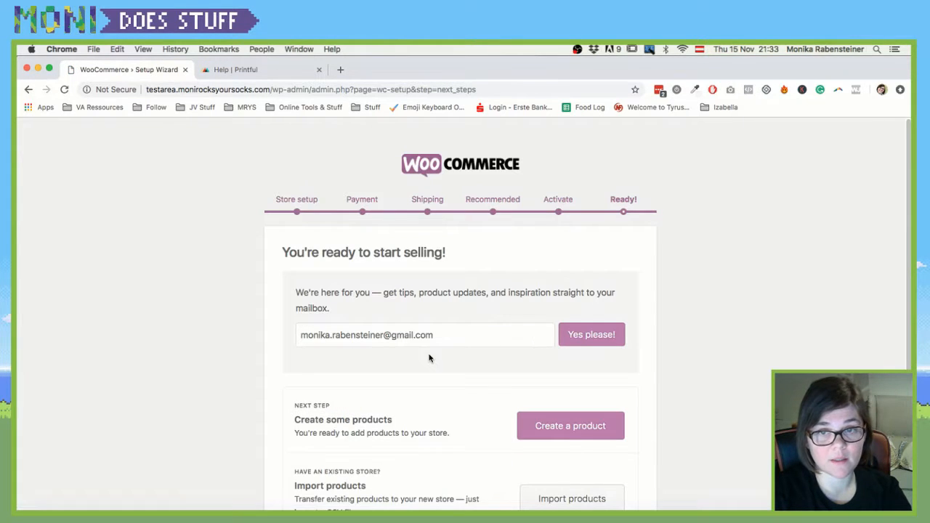
scroll(378, 286, down, 5)
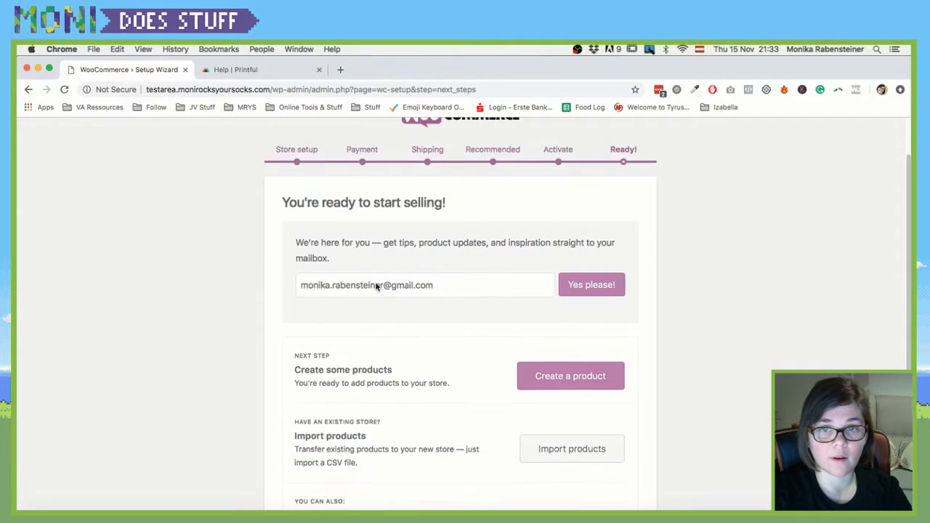
Look over the final page of the setup wizard and leave it for the WordPress dashboard
scroll(376, 289, down, 1)
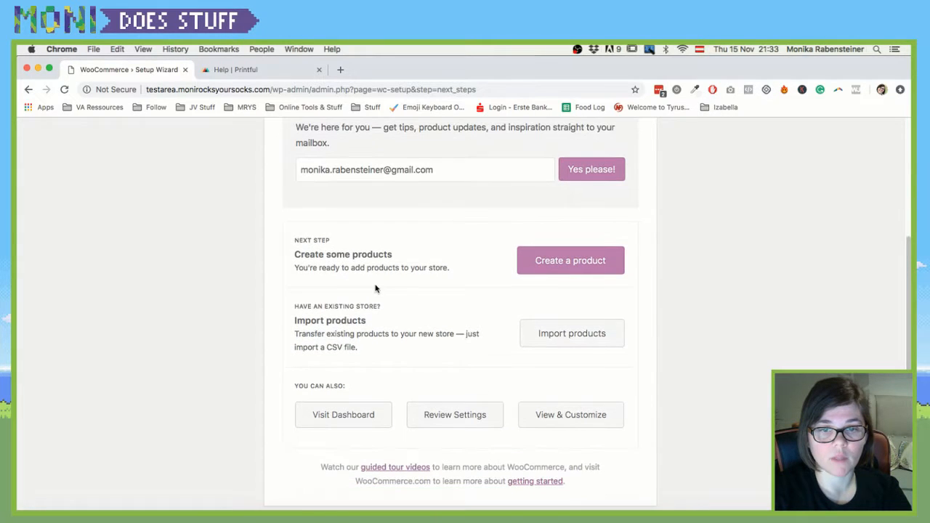
scroll(426, 367, up, 3)
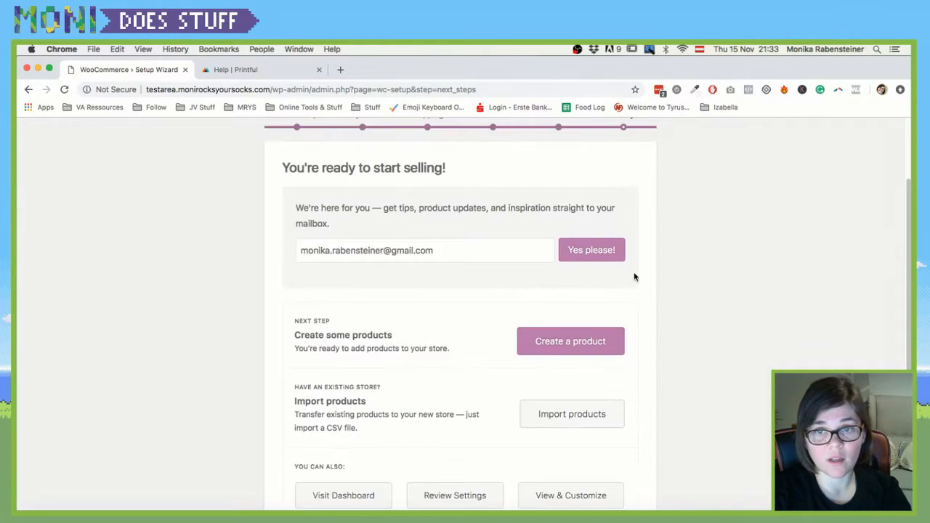
scroll(513, 333, up, 3)
scroll(512, 332, down, 5)
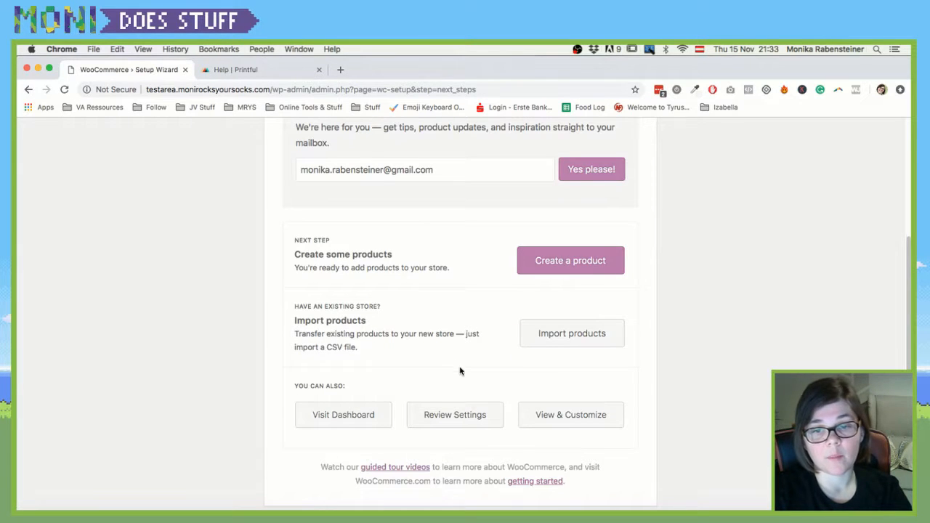
click(361, 426)
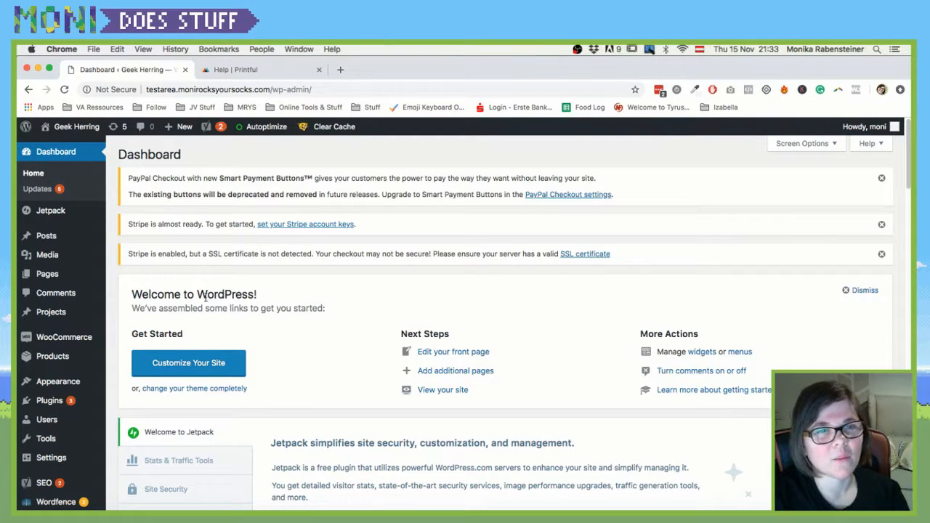
Deactivate the Jetpack by WordPress.com plugin among the installed plugins
mouse_move(73, 401)
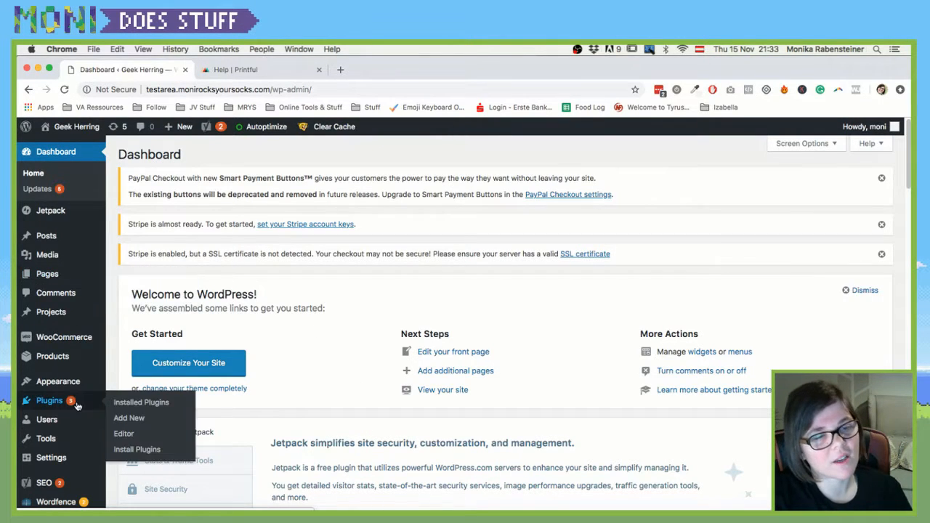
click(138, 408)
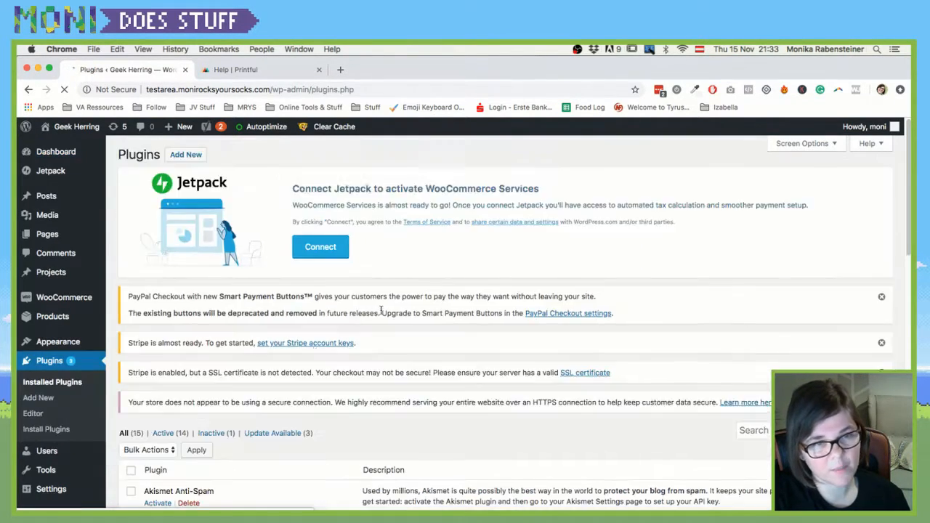
scroll(304, 360, down, 10)
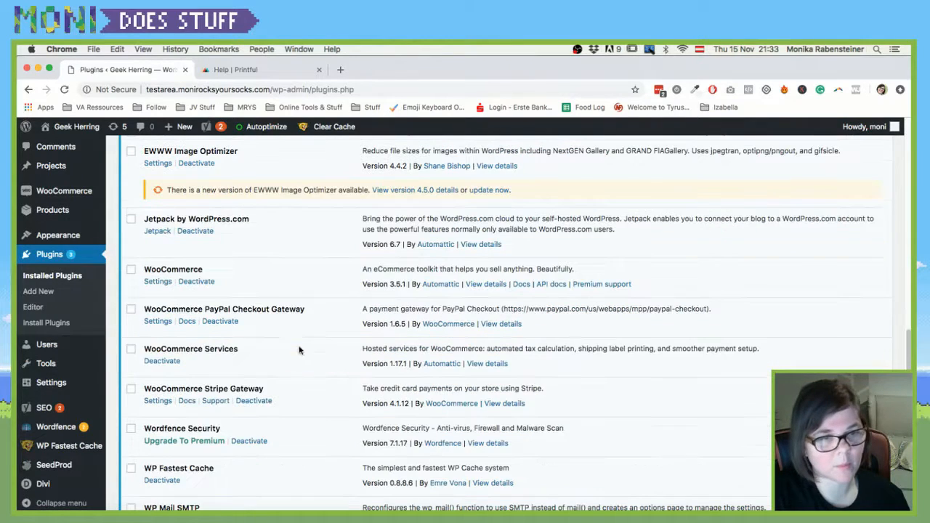
click(189, 232)
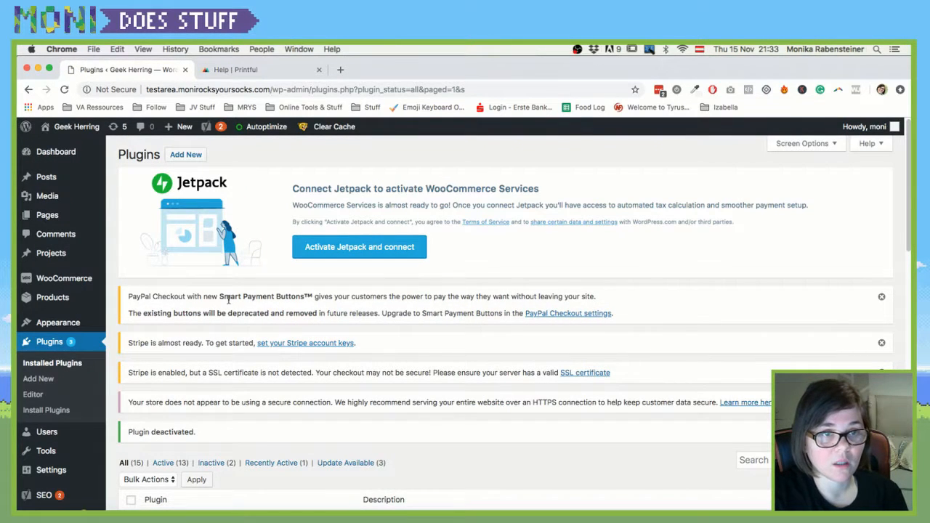
Review the installed plugins, including the WooCommerce PayPal, Services and Stripe add-ons
scroll(229, 298, down, 1)
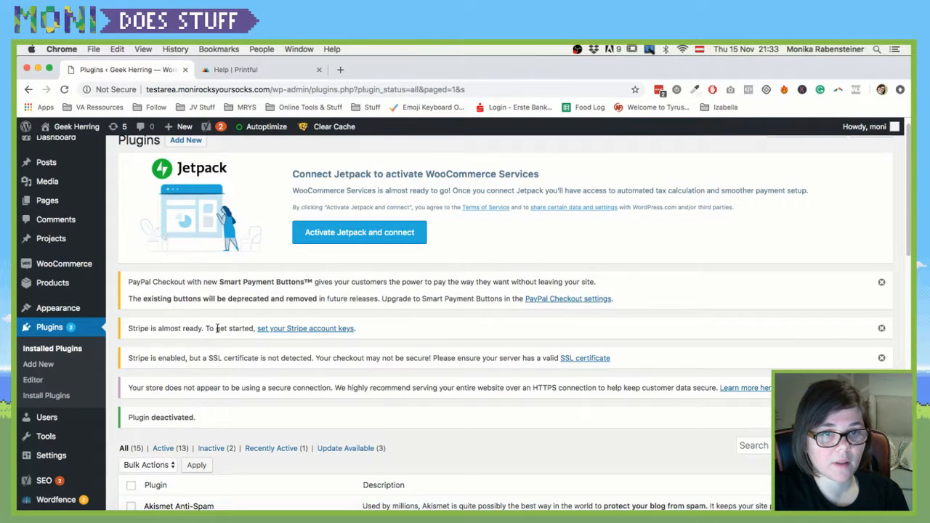
scroll(216, 328, down, 1)
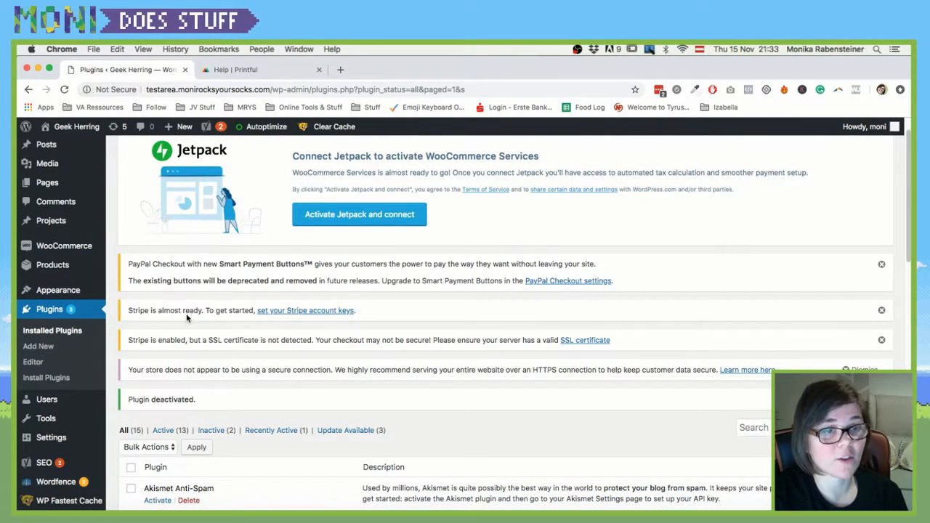
scroll(189, 324, down, 10)
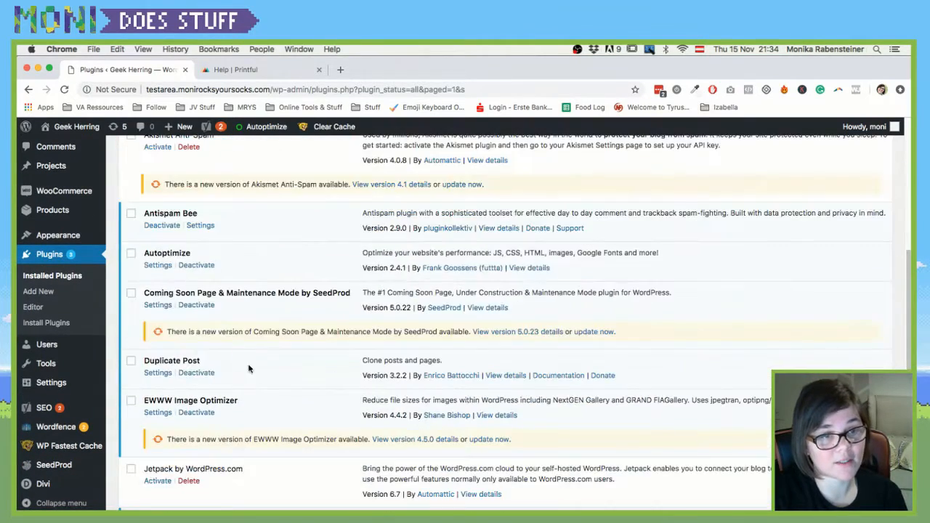
scroll(247, 369, down, 5)
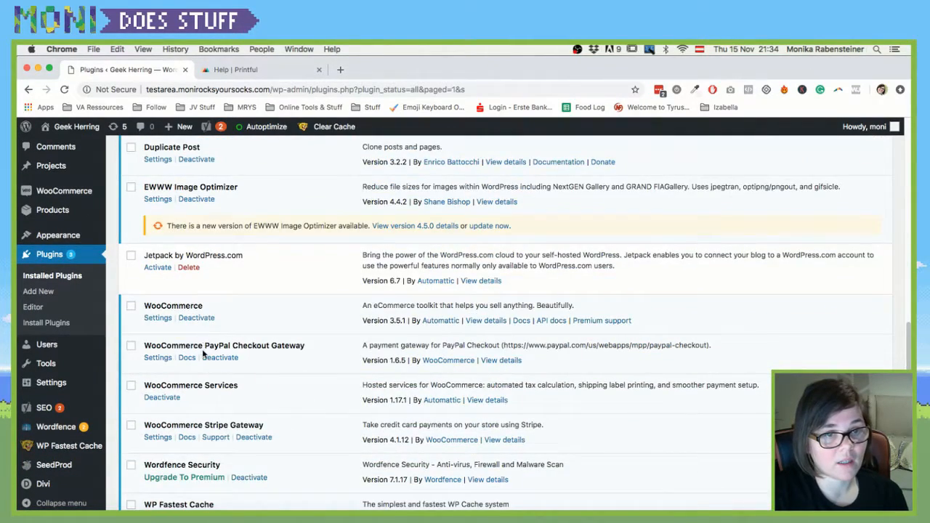
click(205, 356)
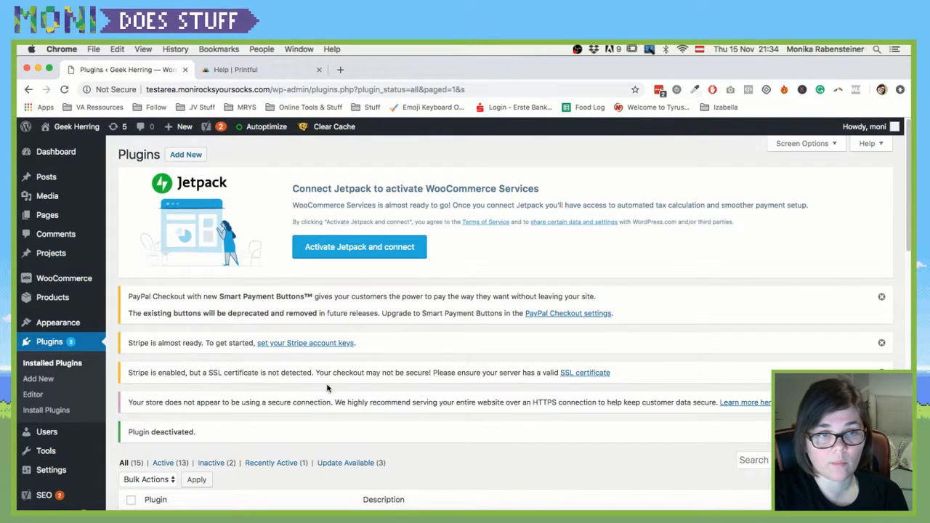
Check the browser's connection security information for the site and close it again
click(85, 91)
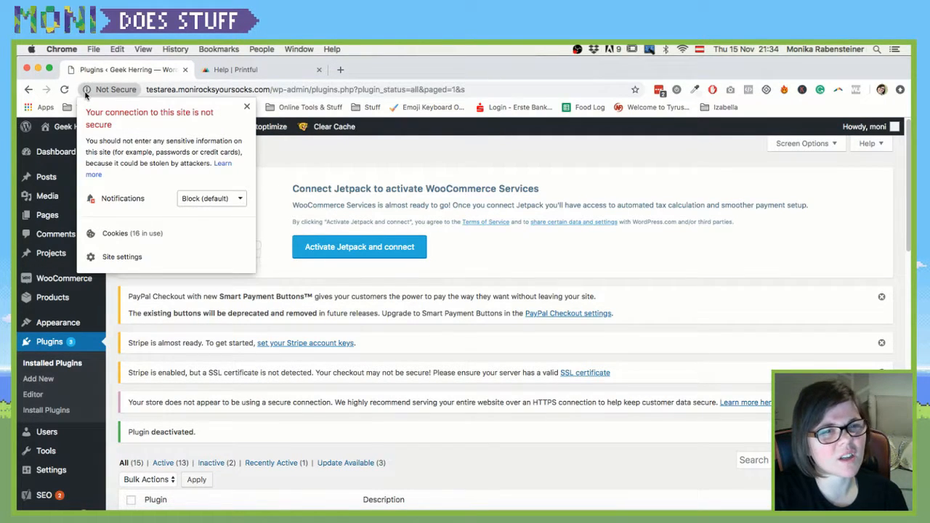
click(86, 92)
mouse_move(78, 127)
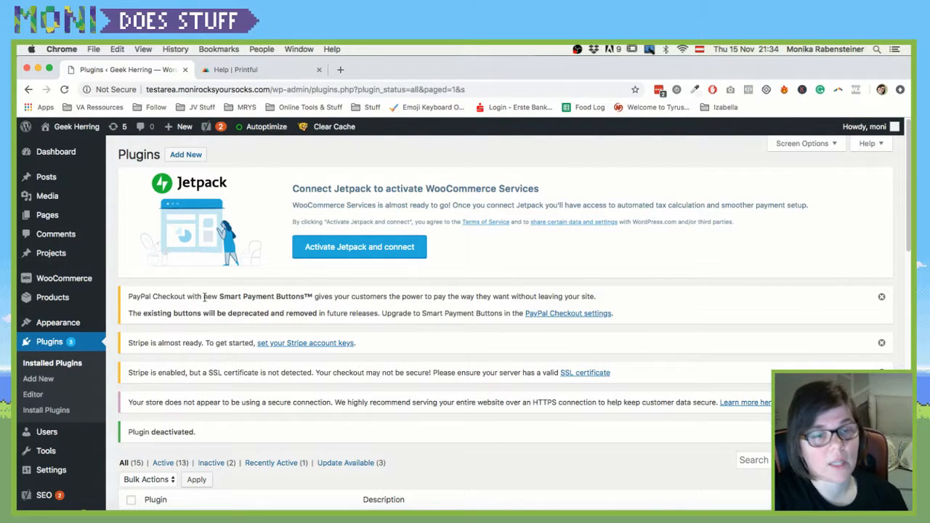
Deactivate the WooCommerce Services plugin
scroll(187, 332, down, 1)
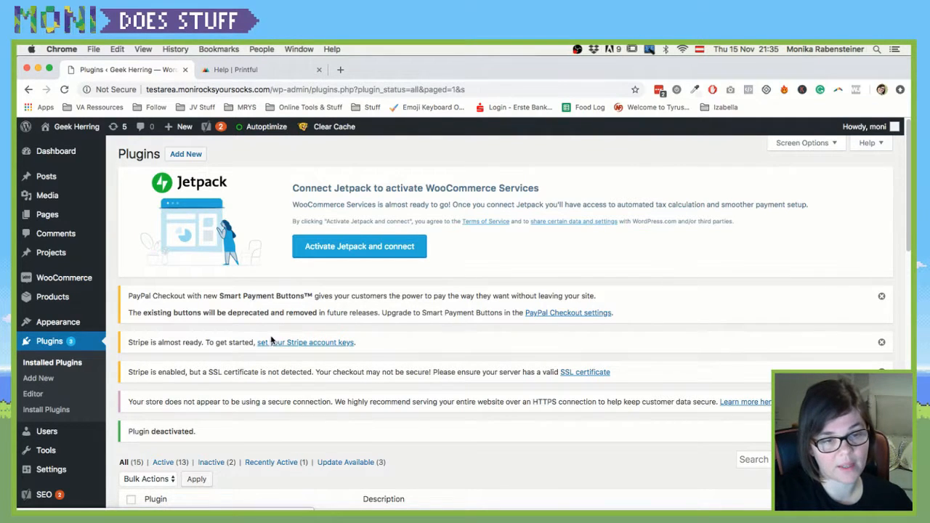
scroll(187, 328, down, 1)
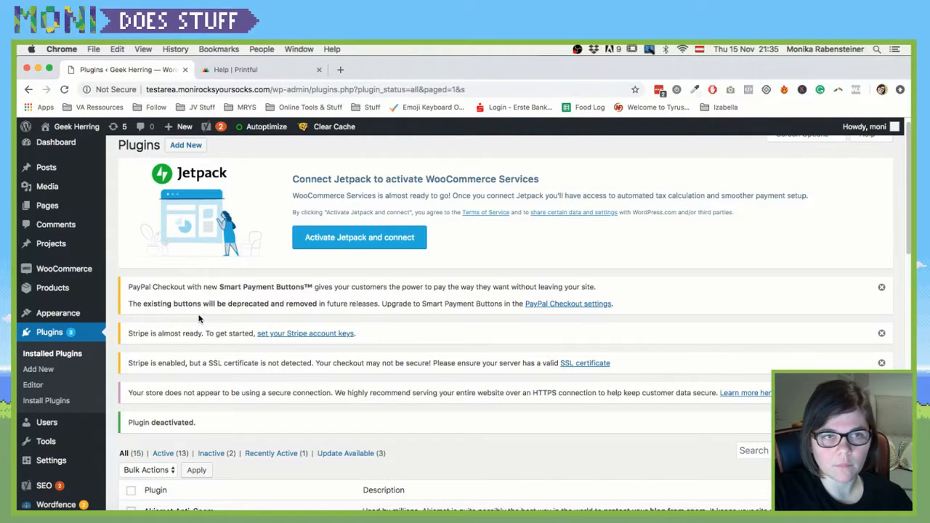
scroll(218, 320, down, 15)
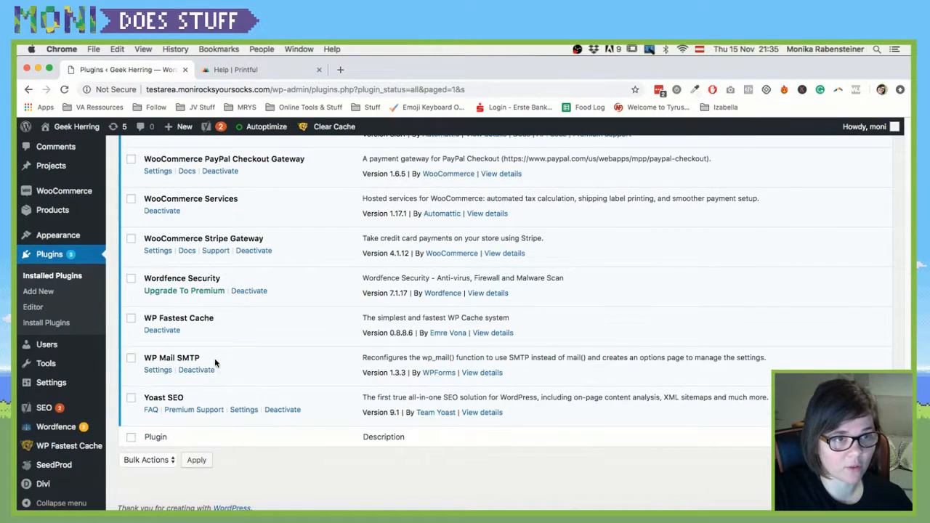
scroll(216, 361, up, 3)
click(161, 296)
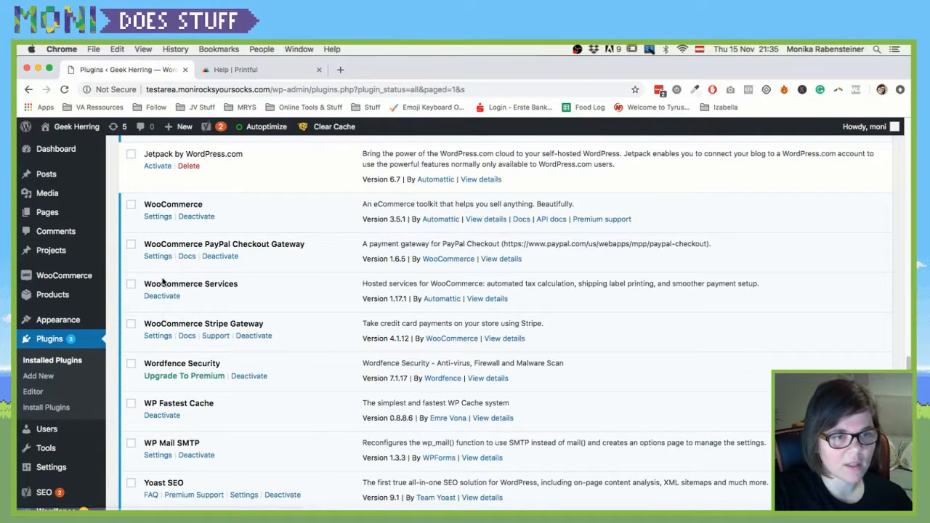
scroll(247, 418, down, 15)
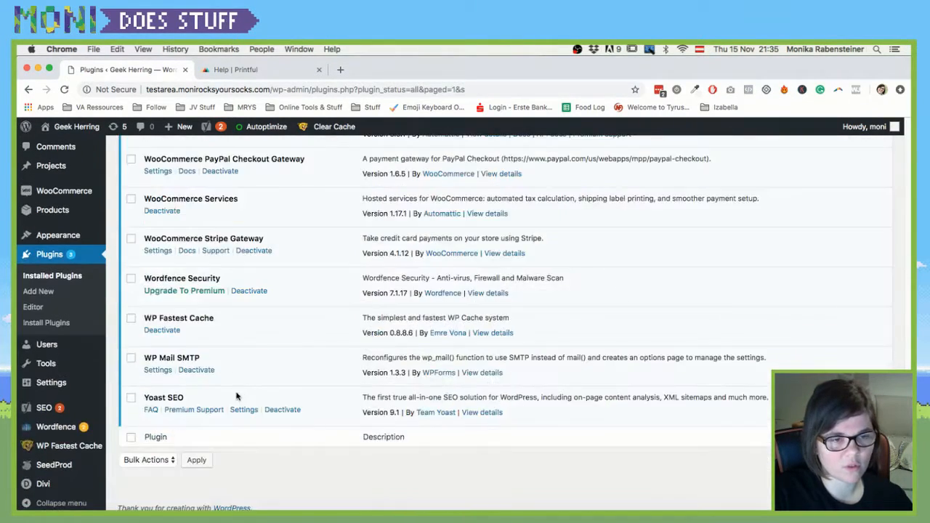
click(166, 212)
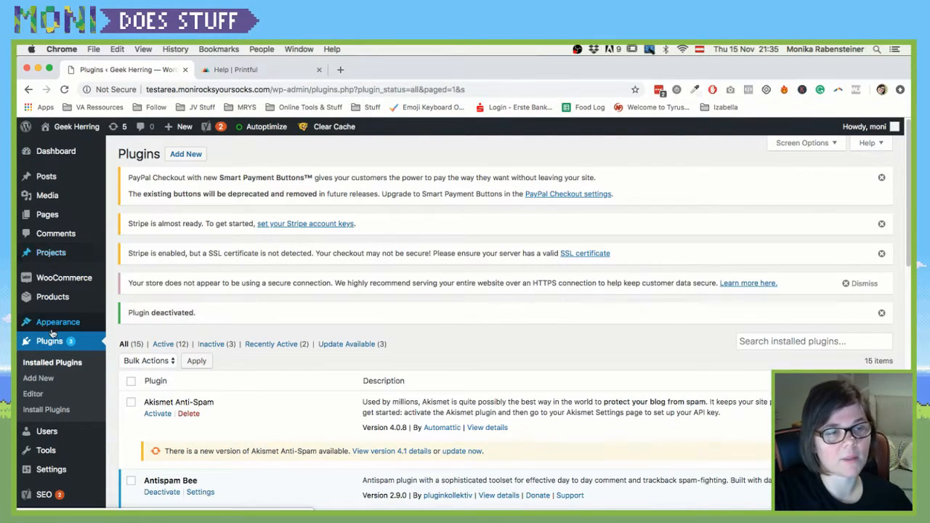
View the WooCommerce orders page and the available product management options
click(42, 284)
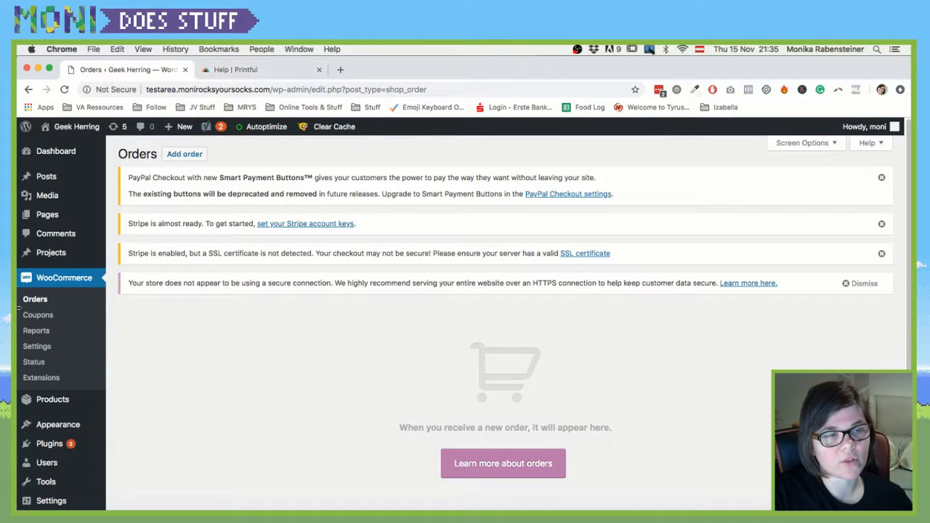
mouse_move(66, 405)
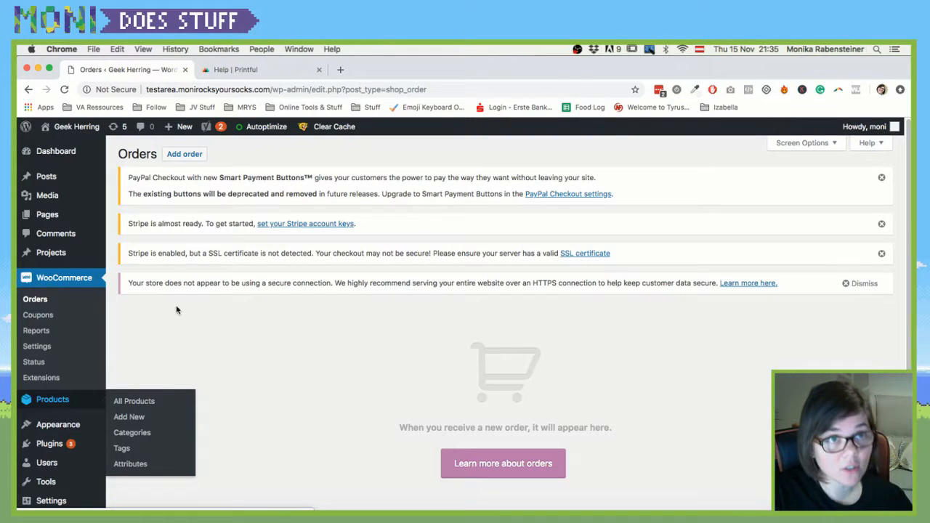
Switch to the Printful dashboard and start creating a store from the store essentials
click(232, 71)
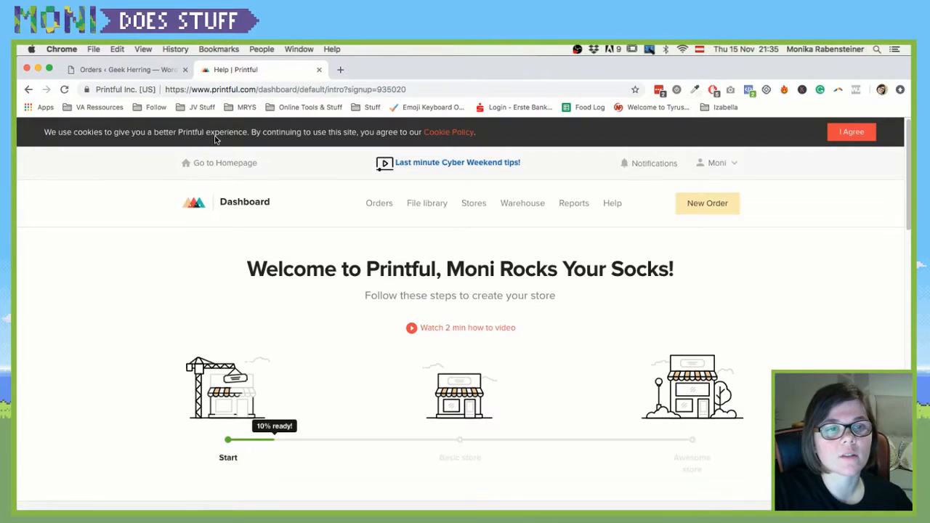
scroll(105, 247, down, 1)
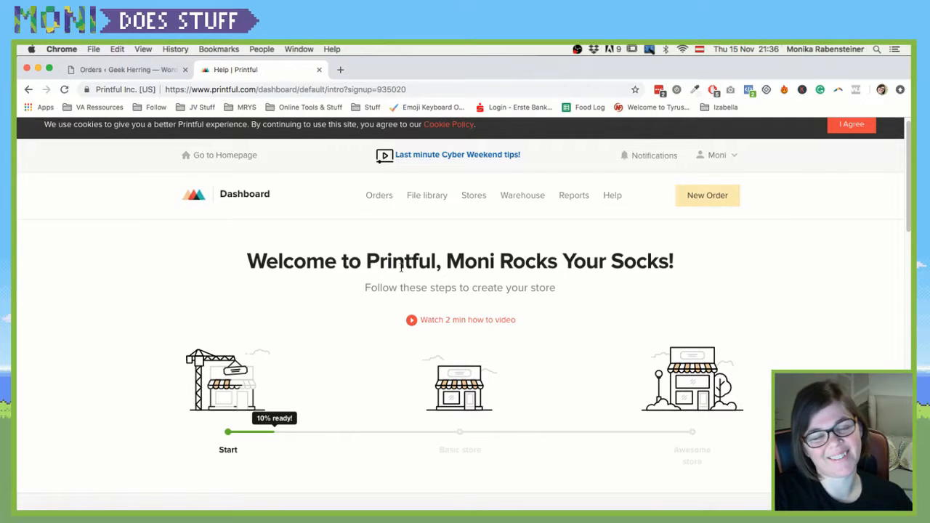
drag(353, 263, 667, 267)
click(667, 268)
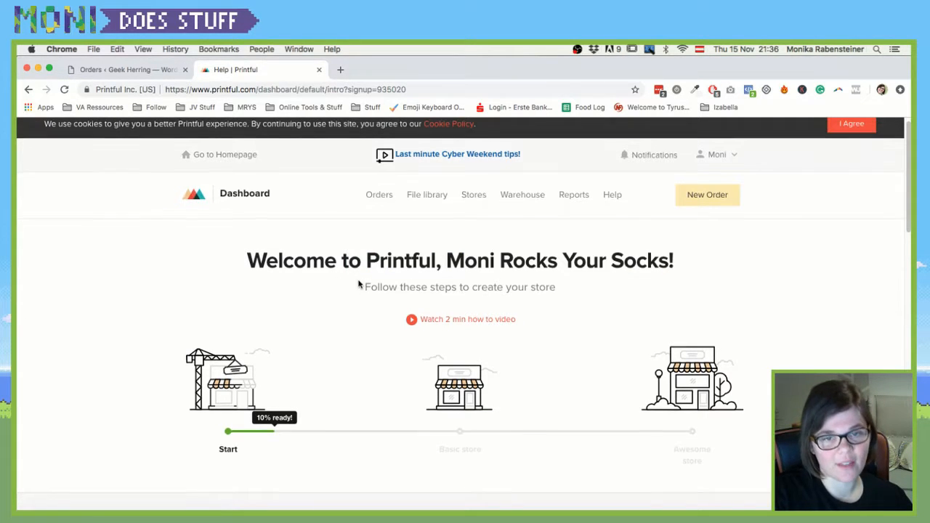
scroll(334, 285, down, 5)
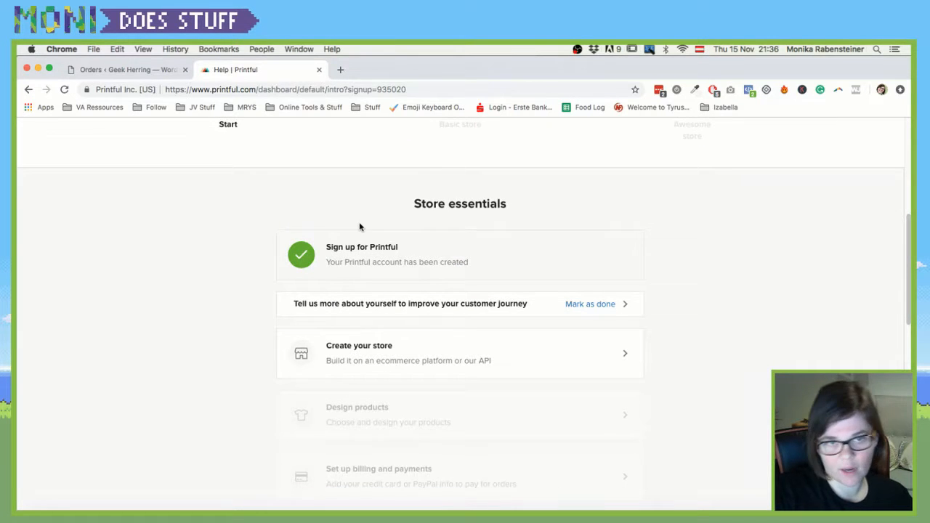
click(467, 360)
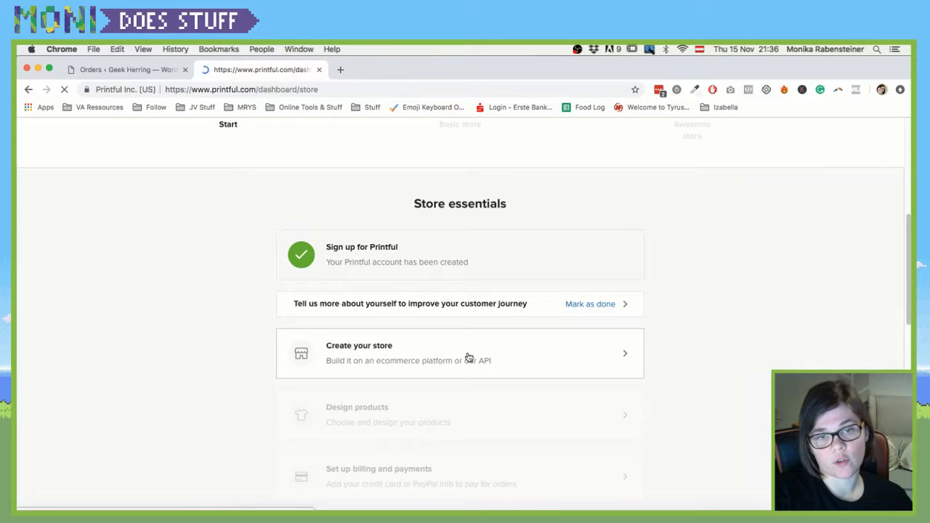
Choose to connect the Printful store to an ecommerce platform and select WooCommerce
scroll(222, 354, down, 1)
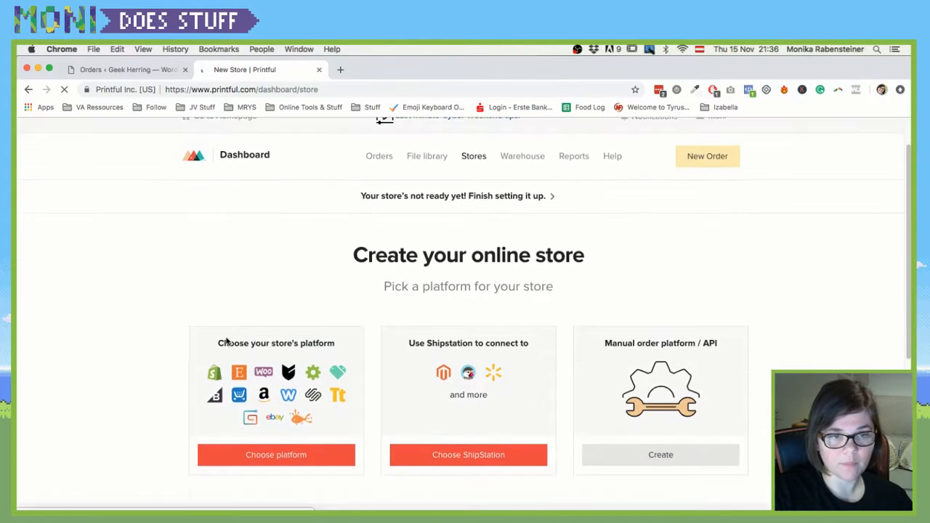
scroll(227, 342, down, 1)
click(269, 433)
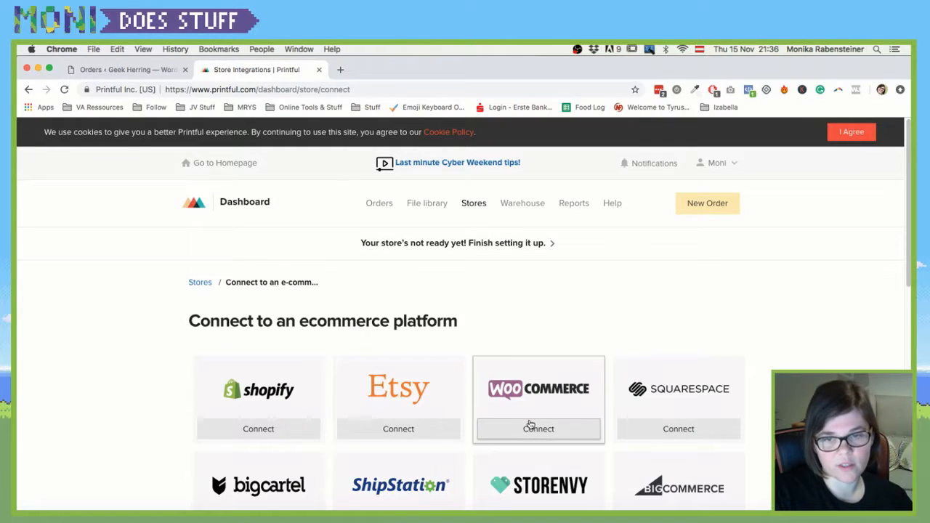
click(531, 427)
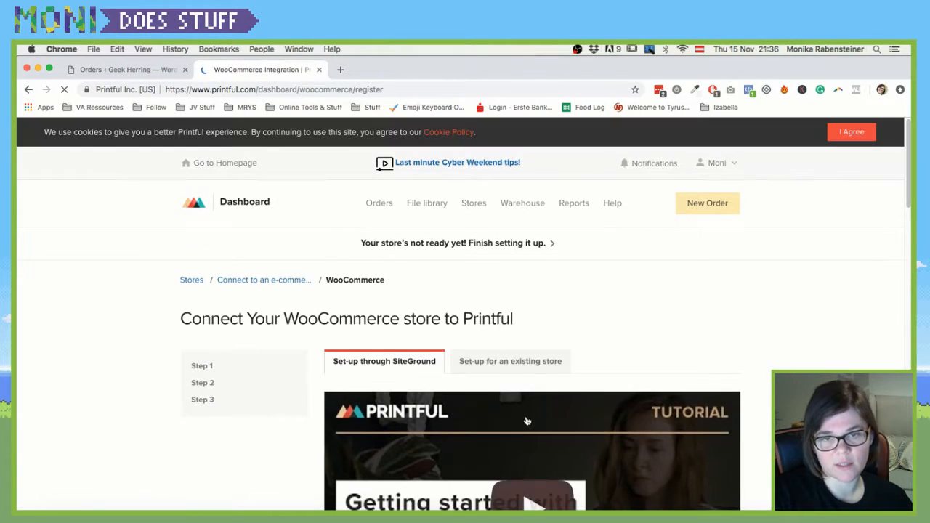
Read through Printful's instructions for connecting a WooCommerce store set up through SiteGround
scroll(504, 373, down, 5)
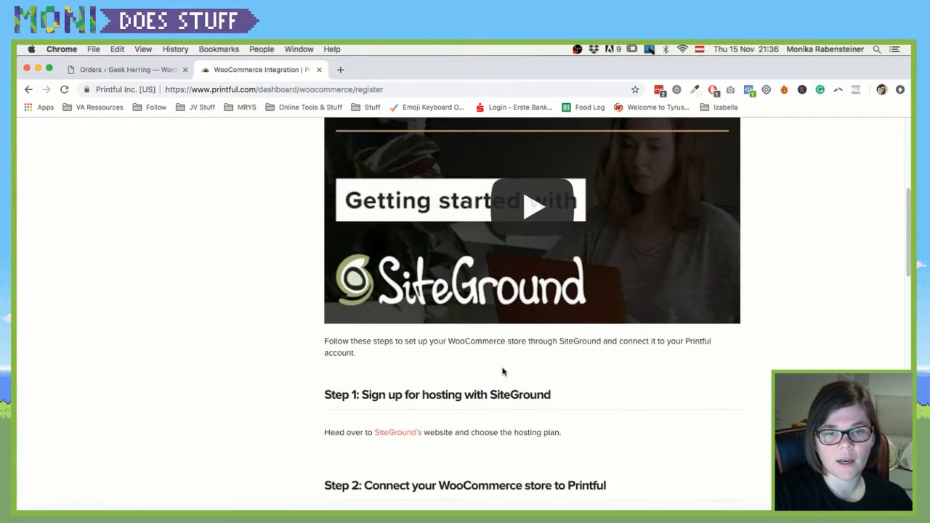
scroll(504, 374, down, 10)
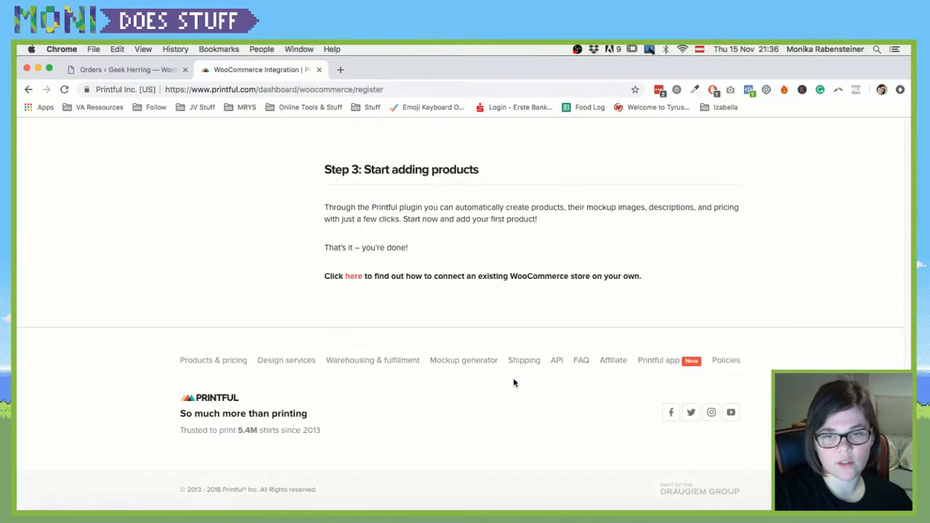
scroll(514, 383, up, 1)
scroll(499, 380, up, 4)
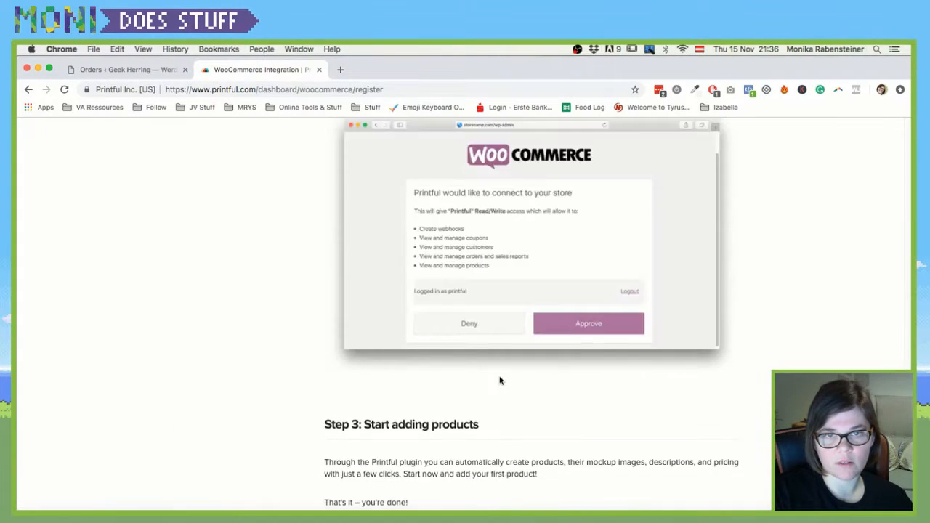
scroll(500, 381, up, 2)
scroll(437, 306, up, 5)
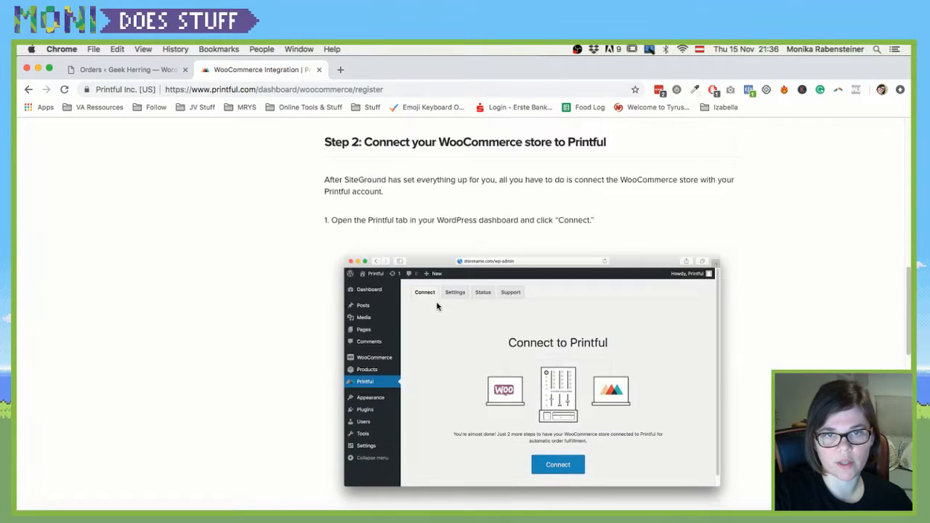
Switch to Printful's instructions for setting up an existing WooCommerce store and read through to the plugin installation step
scroll(451, 290, up, 1)
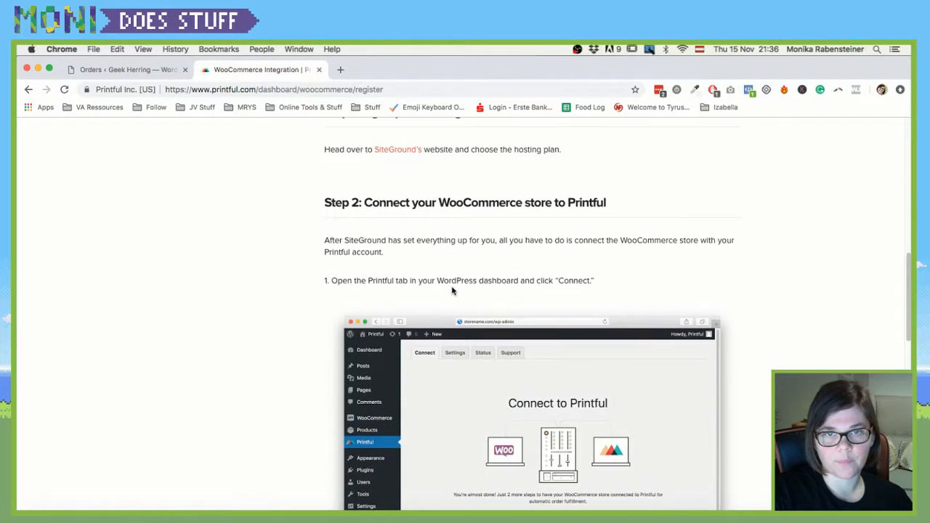
scroll(453, 291, up, 10)
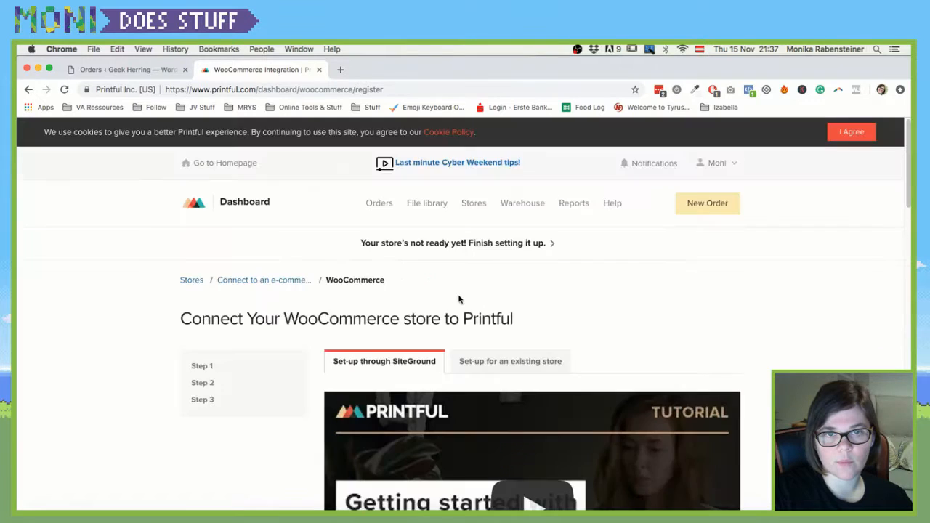
click(520, 365)
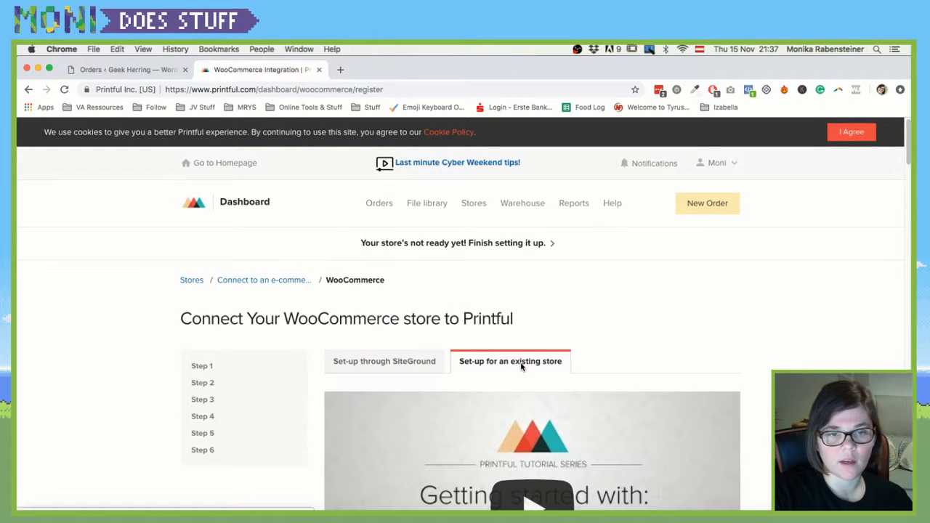
scroll(520, 365, down, 10)
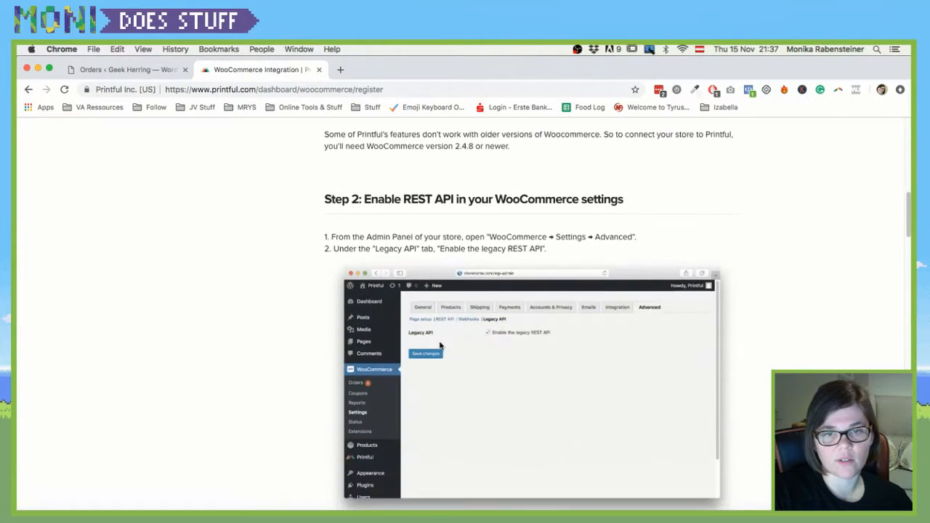
scroll(440, 346, up, 3)
scroll(425, 339, down, 10)
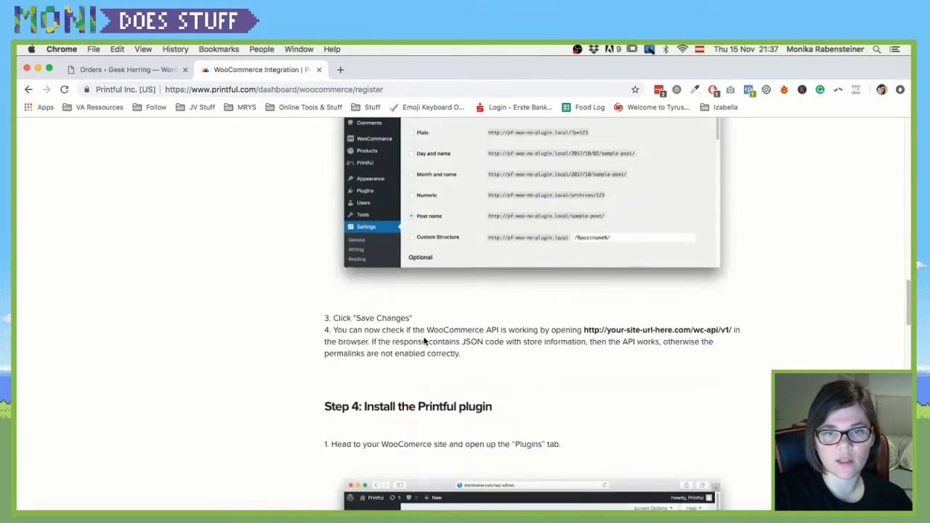
scroll(426, 342, down, 7)
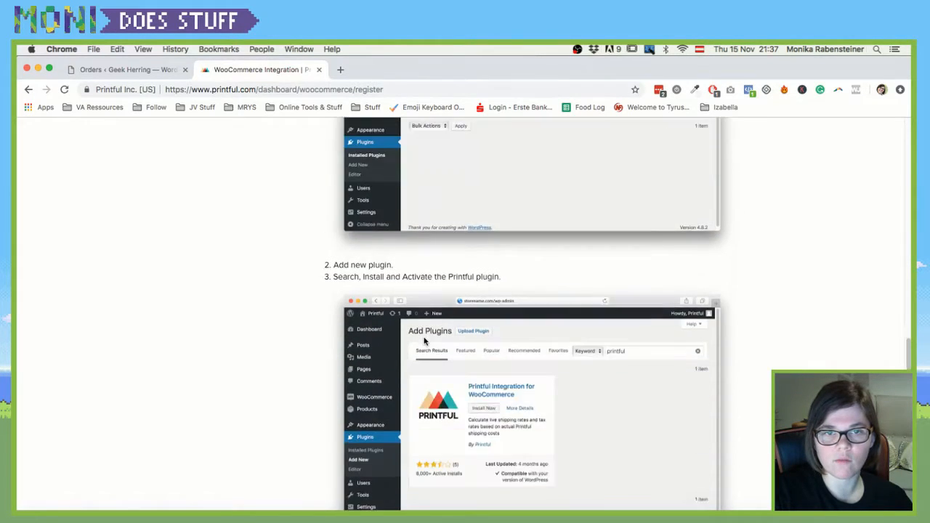
scroll(426, 342, down, 3)
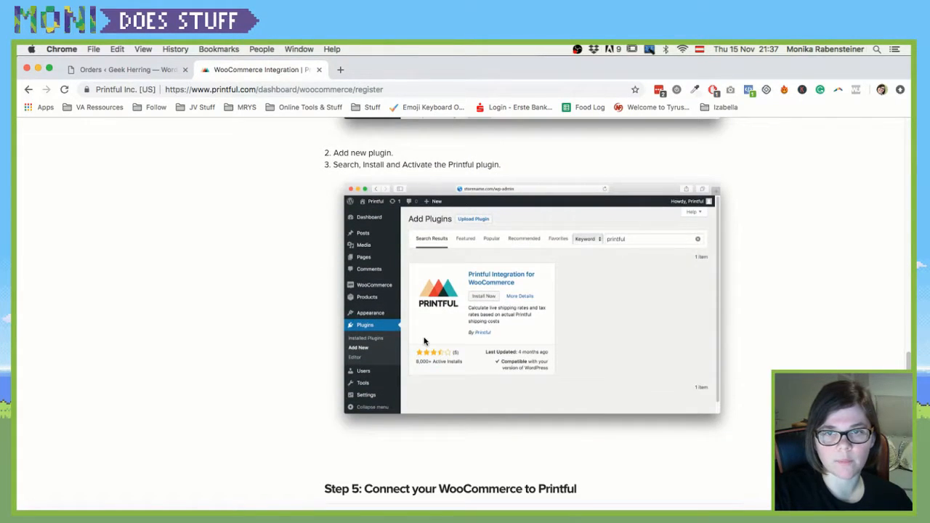
Return to the WordPress admin and open the page for adding new plugins
click(80, 70)
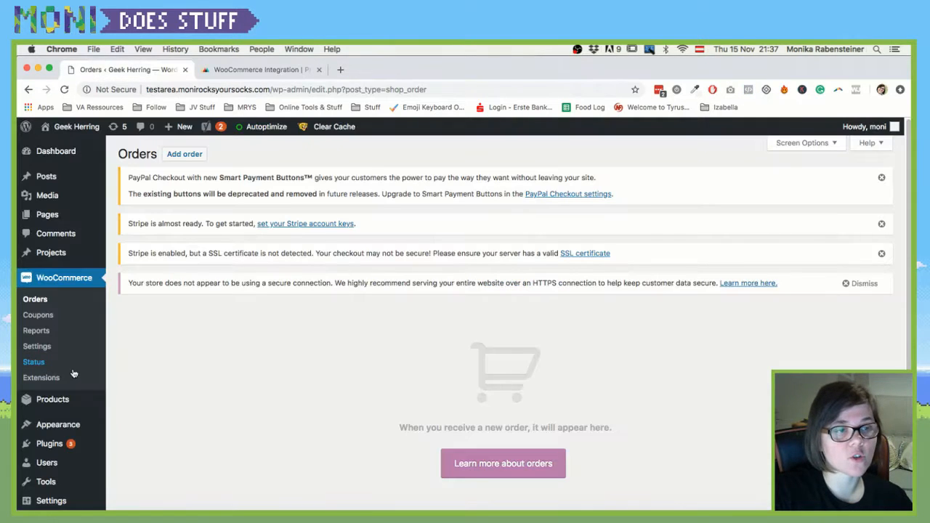
mouse_move(55, 446)
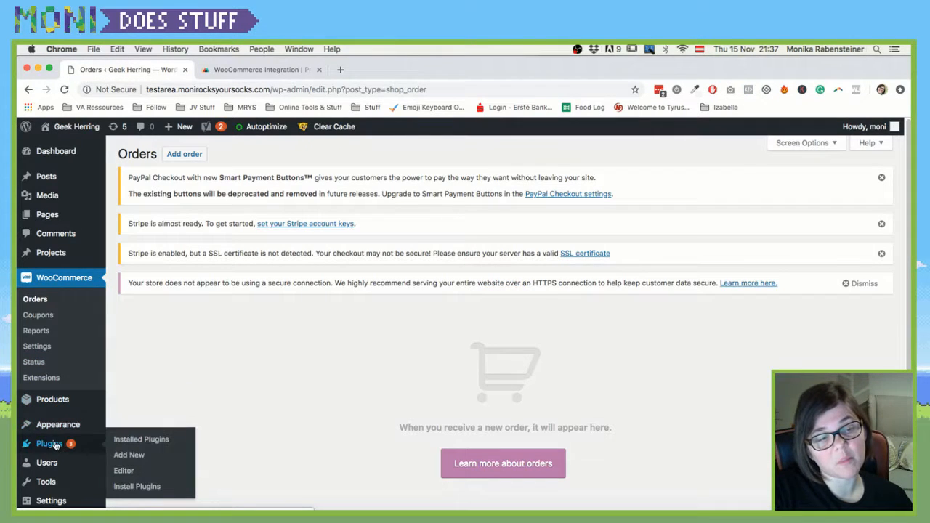
click(149, 439)
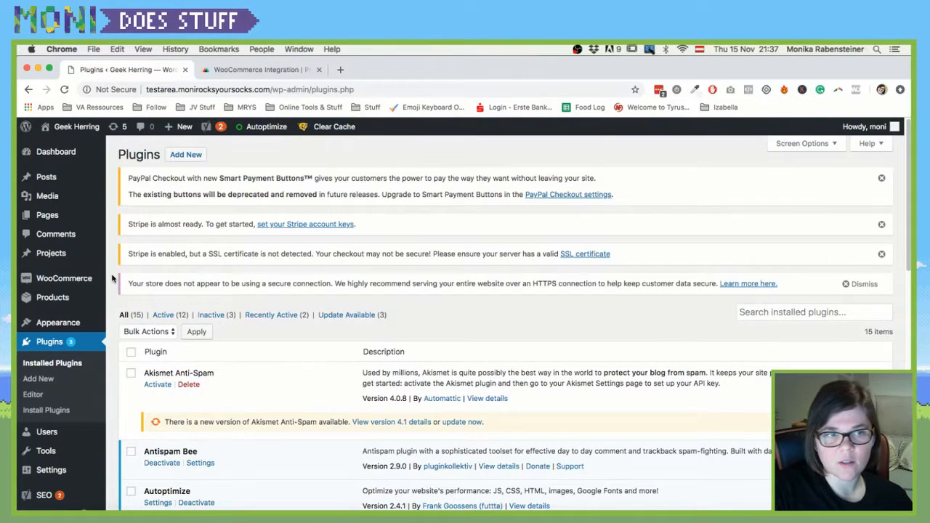
click(186, 155)
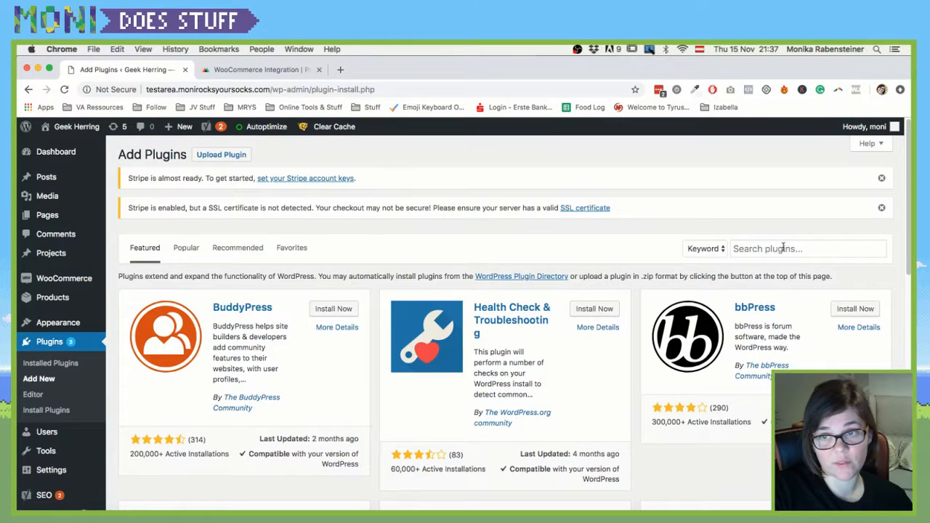
Search the plugin directory for "printful"
click(784, 248)
text(plugin)
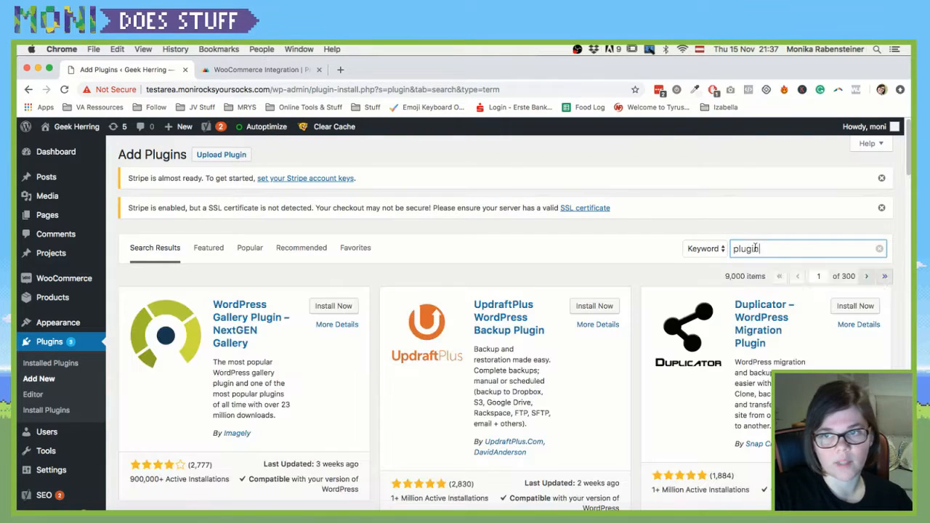
double_click(755, 247)
text(printful)
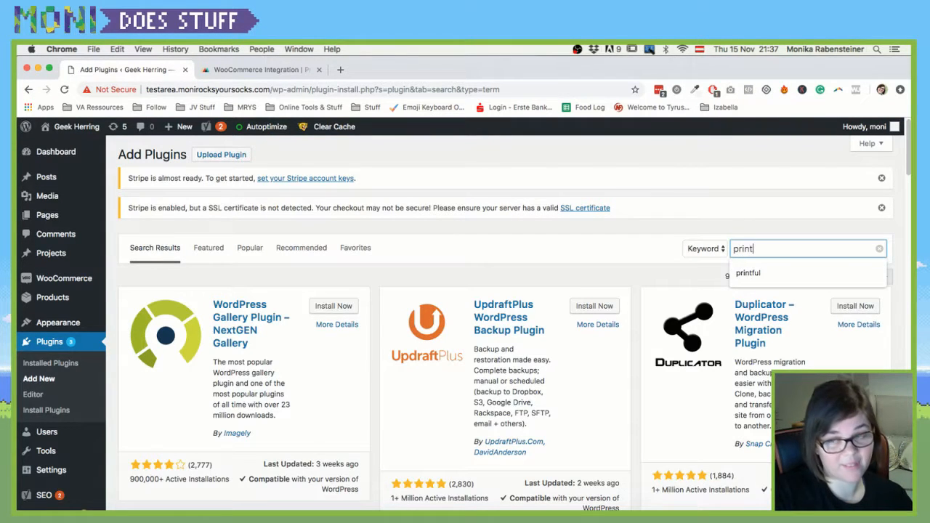
key(BackSpace)
key(BackSpace)
key(BackSpace)
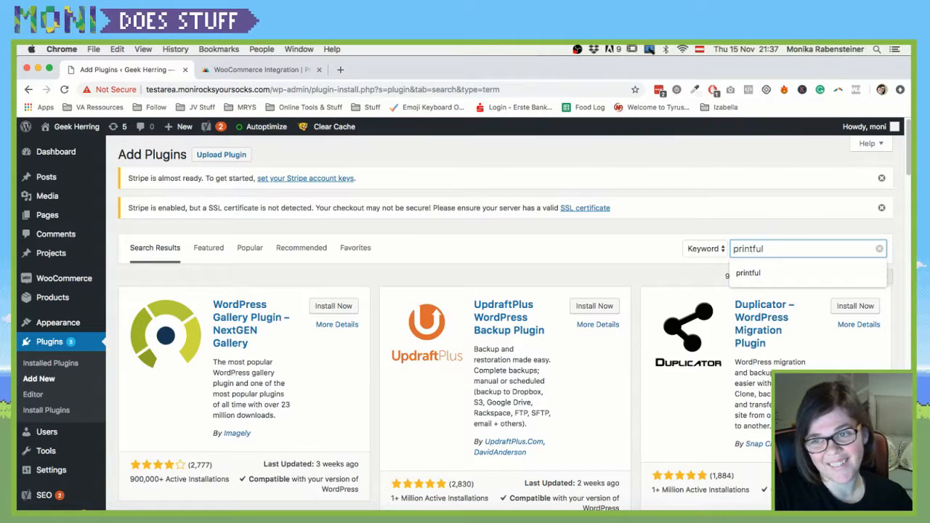
key(Return)
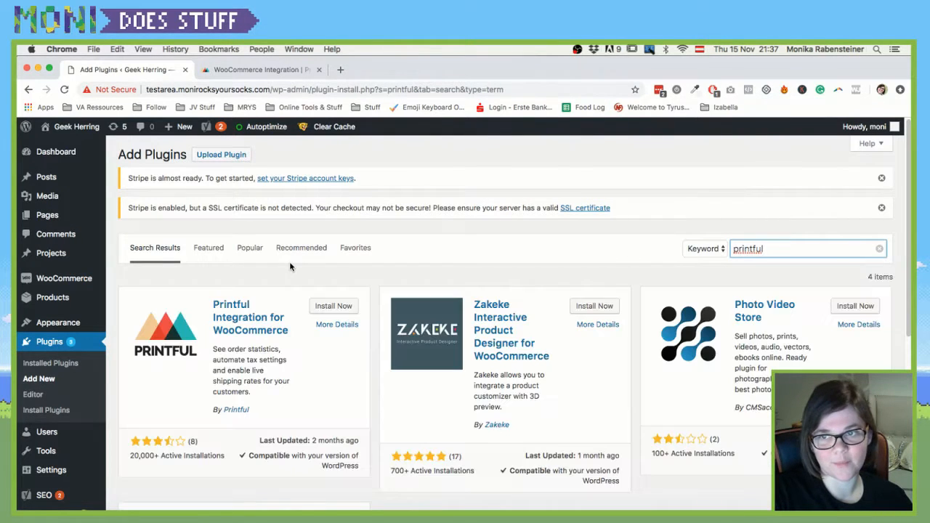
Install and activate the Printful Integration for WooCommerce plugin, and open its page in the WordPress admin
click(324, 306)
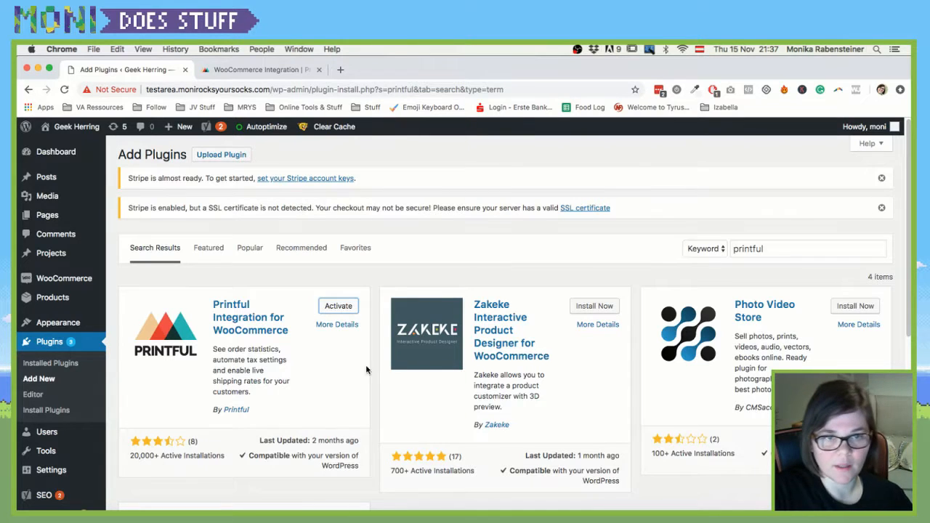
click(337, 308)
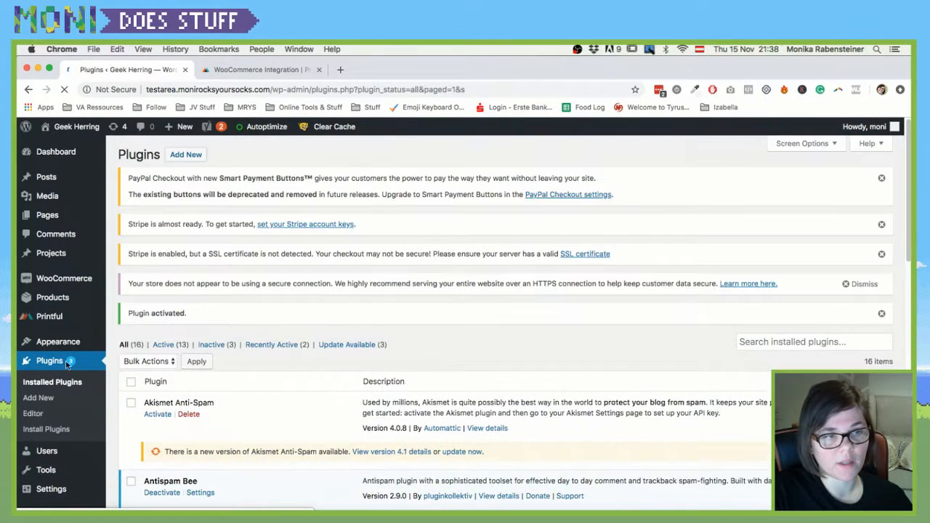
click(49, 318)
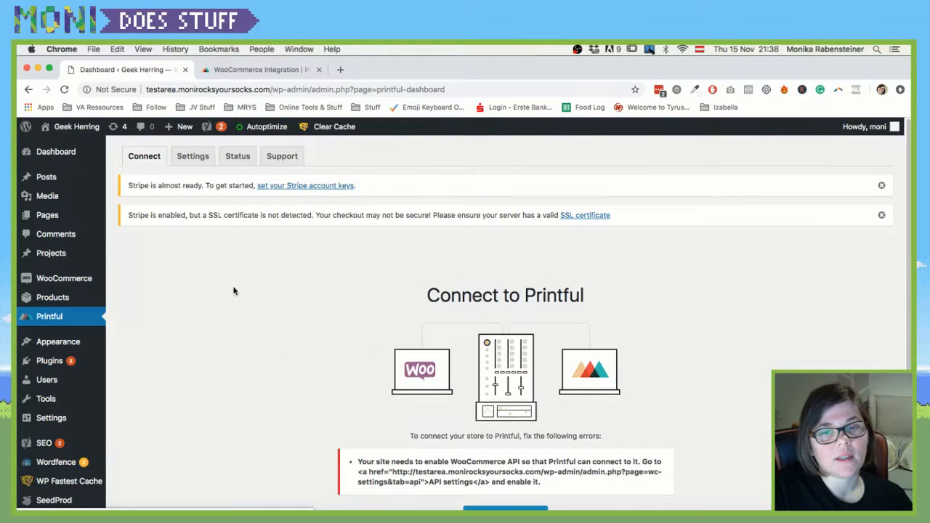
Look at the Printful plugin's integration settings, including the store API key field, and return to its Connect page
click(190, 157)
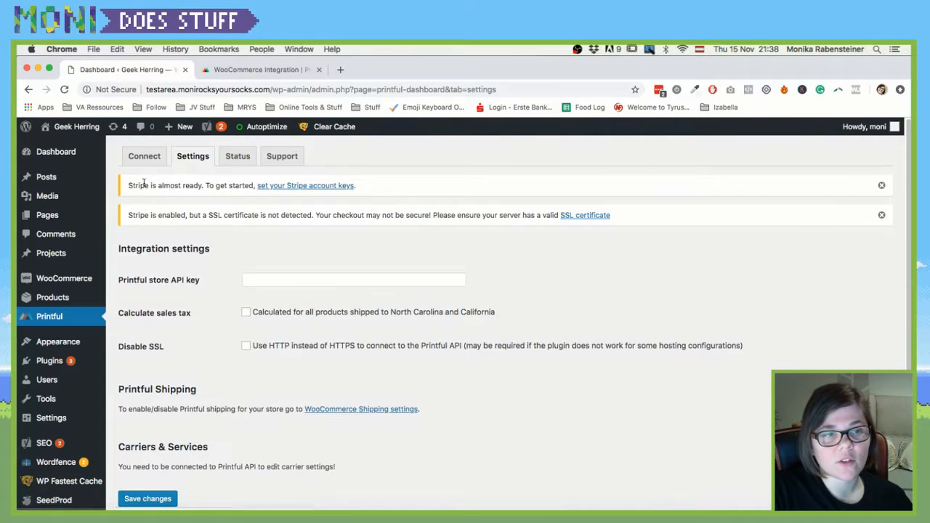
click(250, 278)
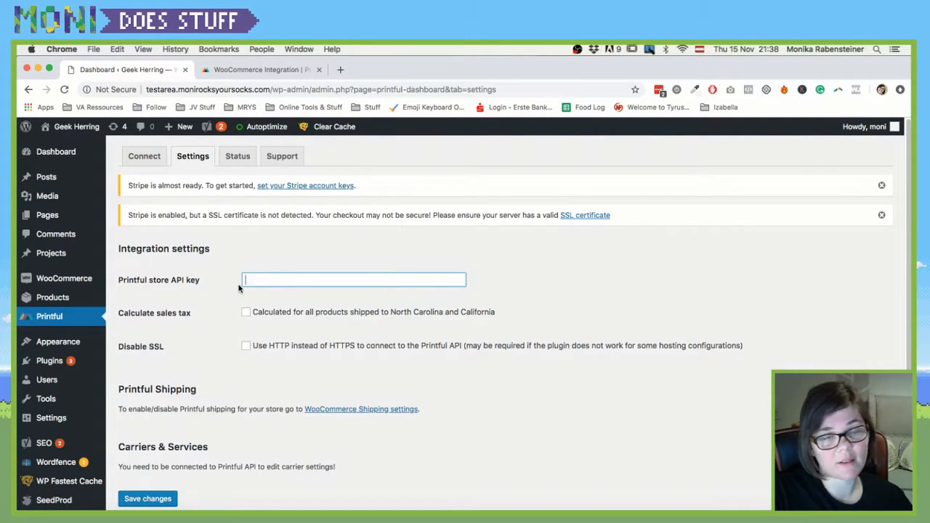
click(147, 156)
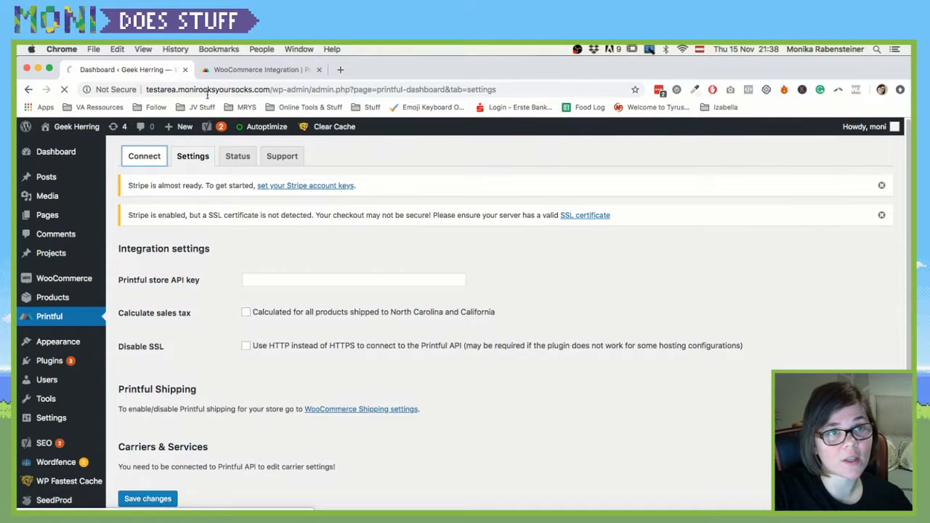
Switch to the Printful dashboard and reopen the WooCommerce connection instructions by choosing a store platform
click(220, 73)
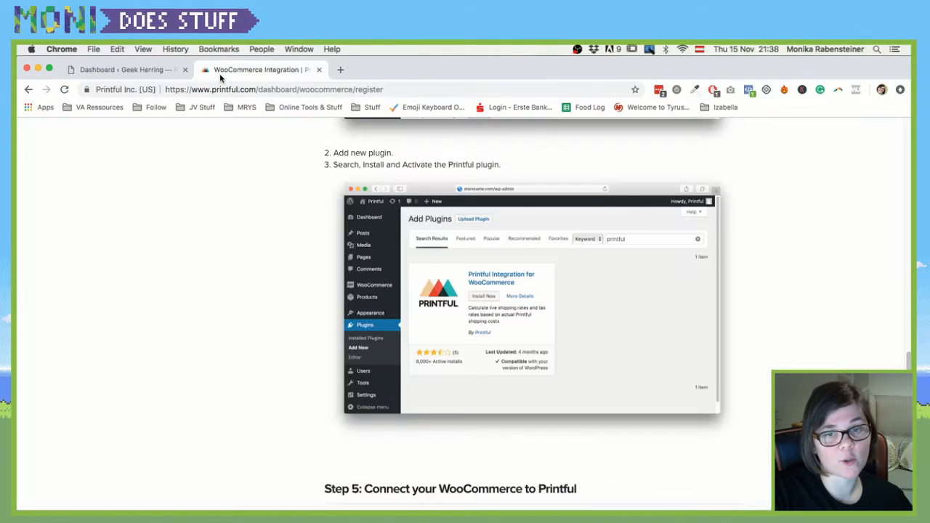
scroll(405, 447, up, 15)
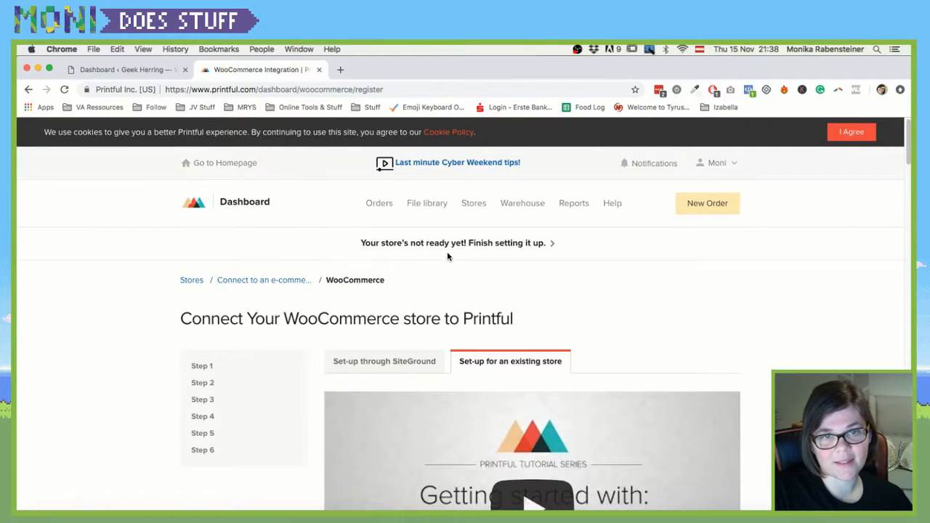
click(471, 203)
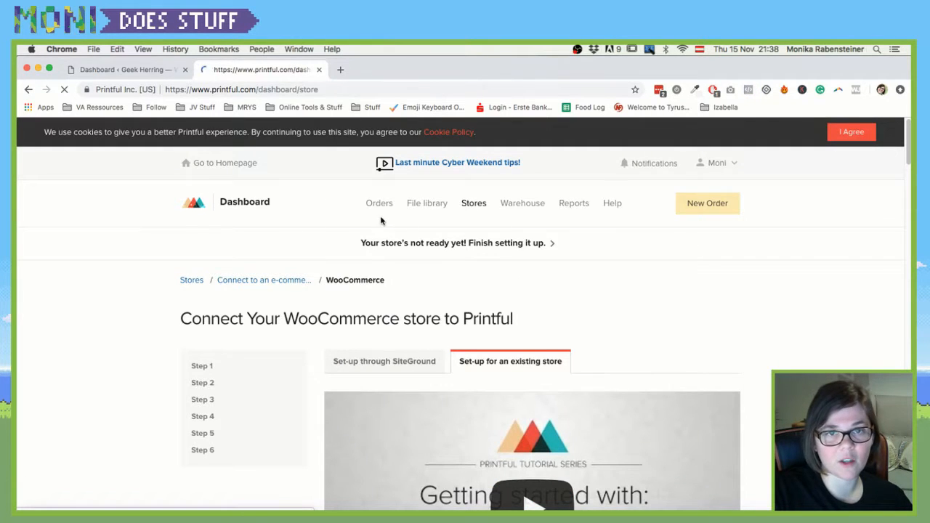
scroll(376, 224, down, 3)
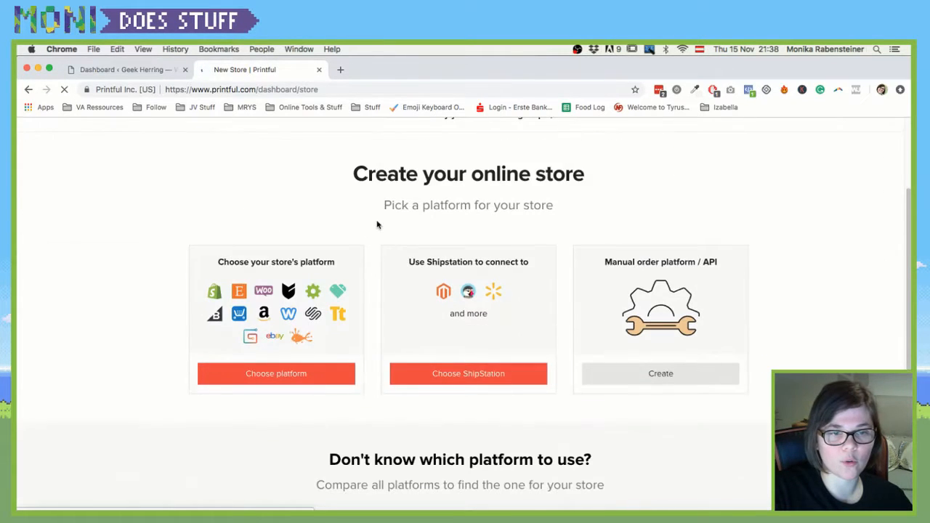
click(253, 383)
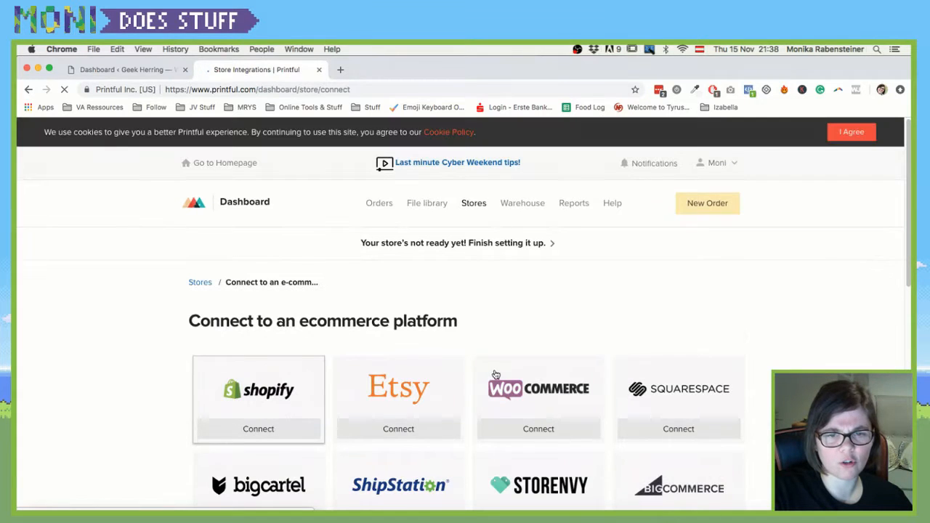
click(516, 431)
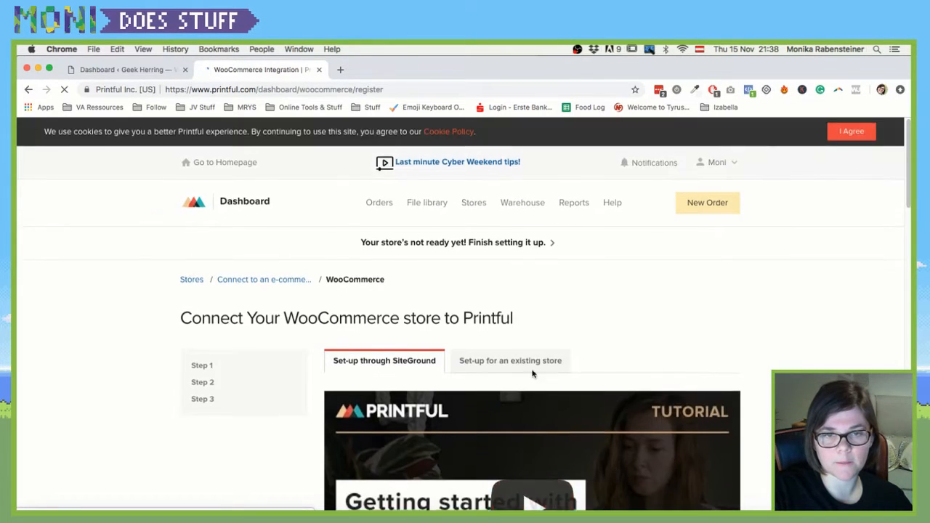
Read the SiteGround setup instructions on connecting WooCommerce to Printful and allowing plugin access
scroll(532, 371, down, 4)
scroll(533, 361, down, 10)
scroll(533, 364, up, 4)
scroll(534, 363, down, 2)
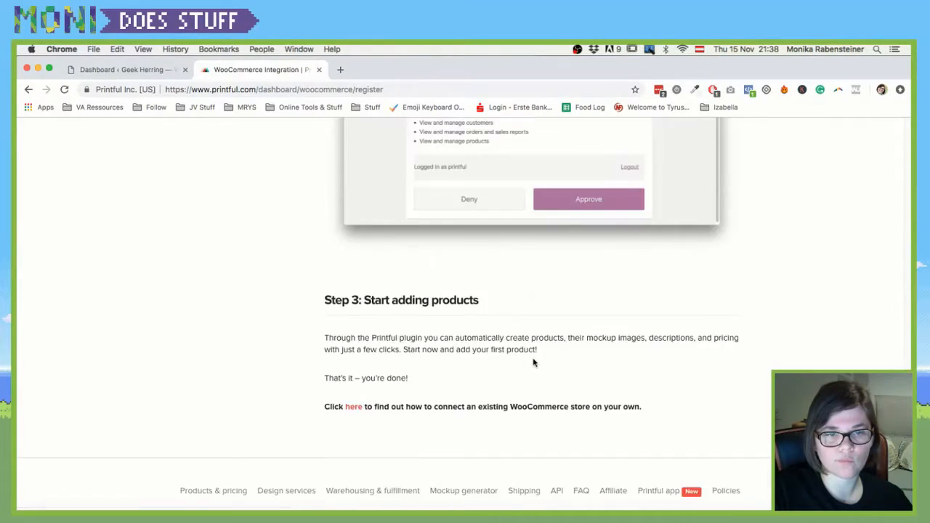
scroll(367, 378, up, 3)
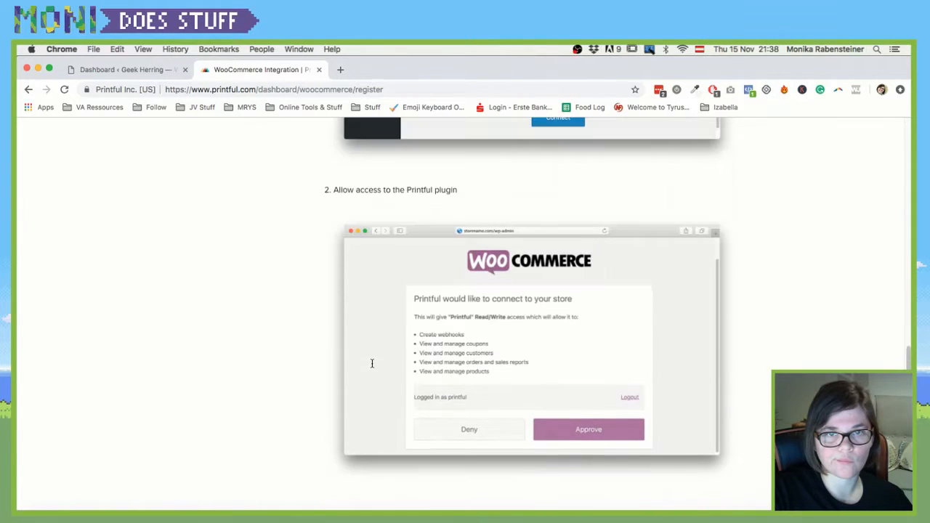
scroll(372, 367, up, 5)
scroll(372, 367, down, 1)
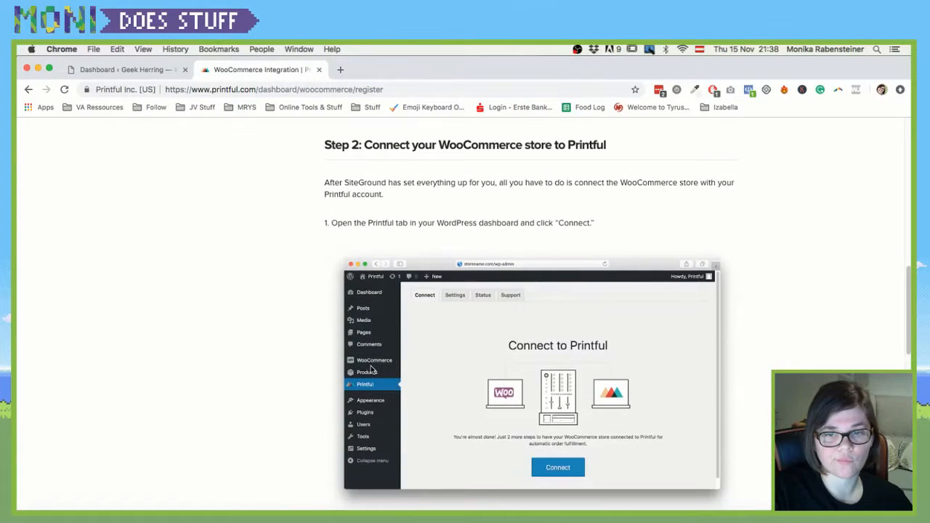
Return to the plugin's Connect page in WordPress and copy the WooCommerce API settings URL from the error message
click(110, 70)
scroll(481, 413, down, 1)
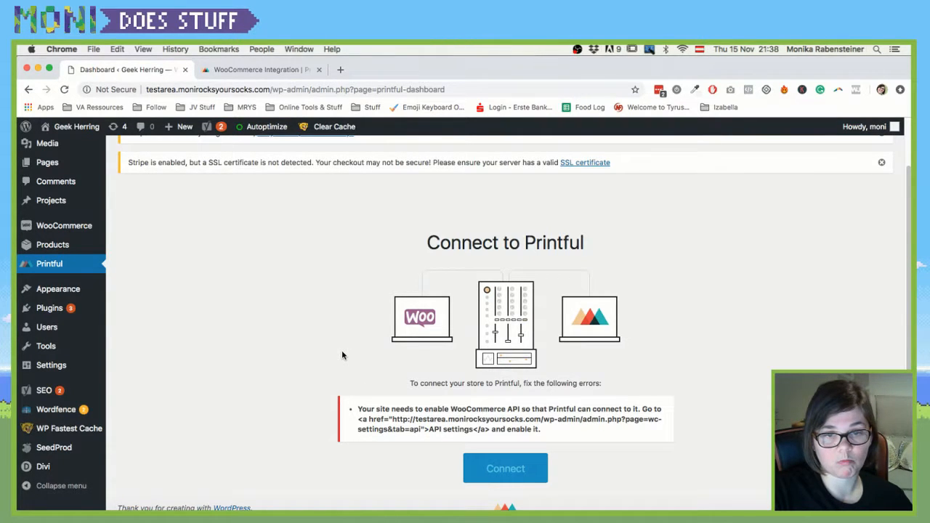
scroll(343, 355, up, 2)
scroll(343, 355, down, 2)
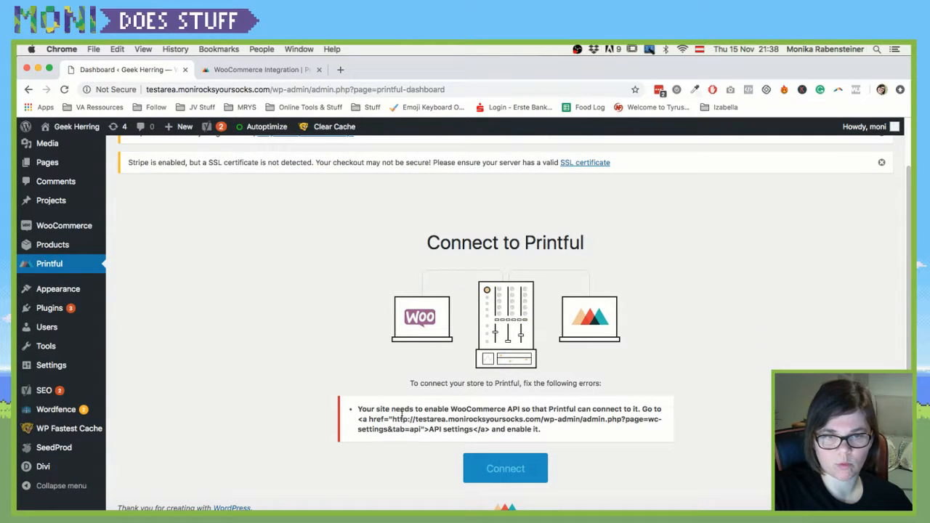
drag(392, 419, 420, 428)
key(super+c)
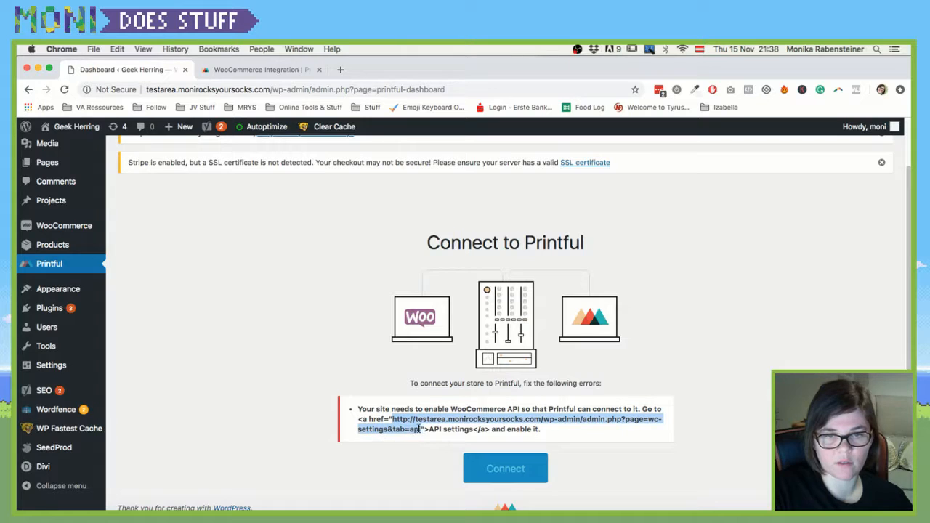
Check the Printful plugin's integration settings for API and SSL options
scroll(245, 239, up, 2)
click(200, 158)
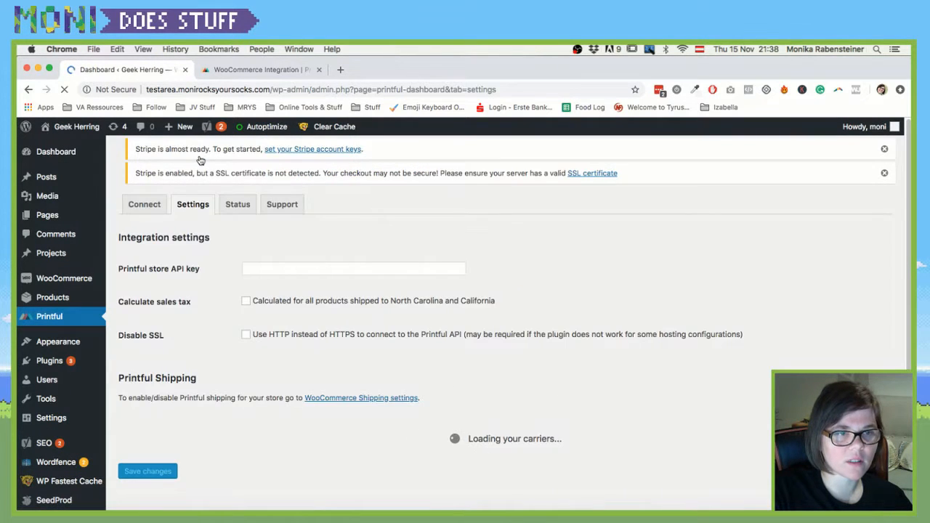
scroll(272, 306, down, 1)
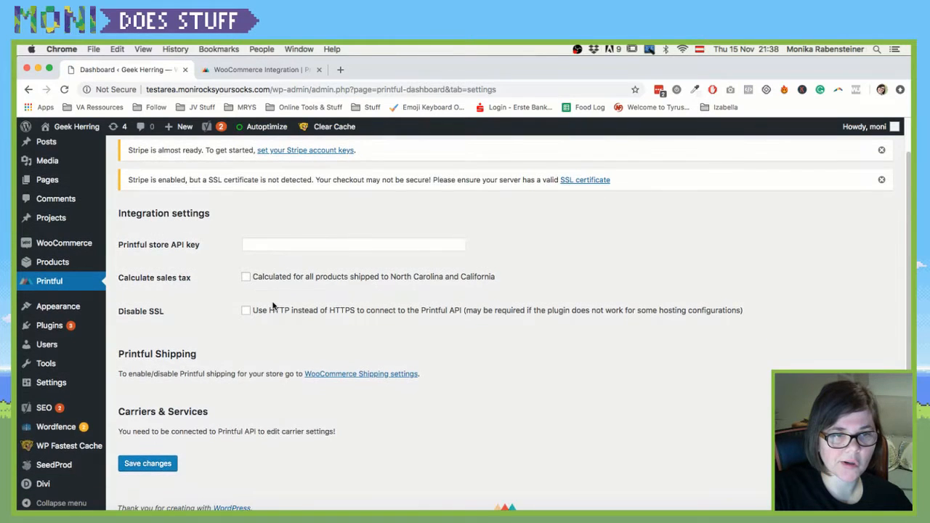
Open the copied WooCommerce API settings URL in the current browser tab
scroll(273, 307, up, 1)
click(194, 88)
key(super+v)
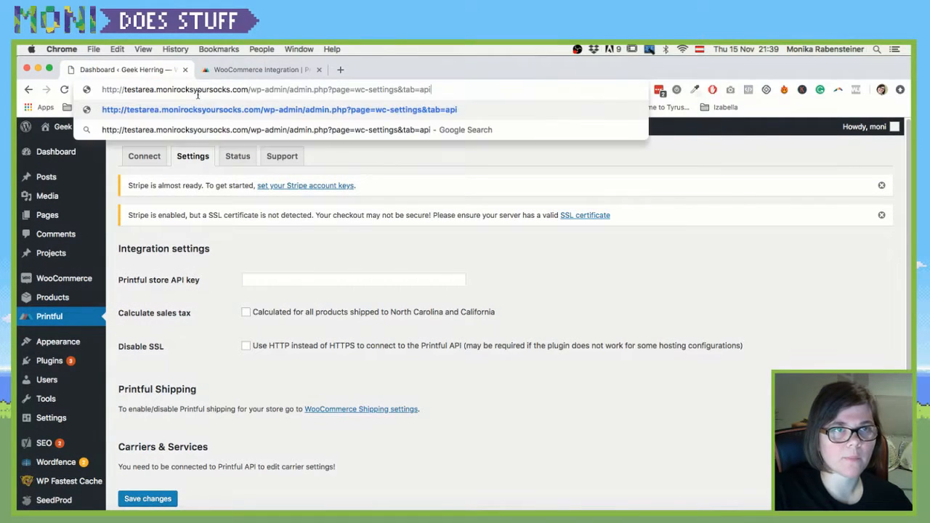
key(Return)
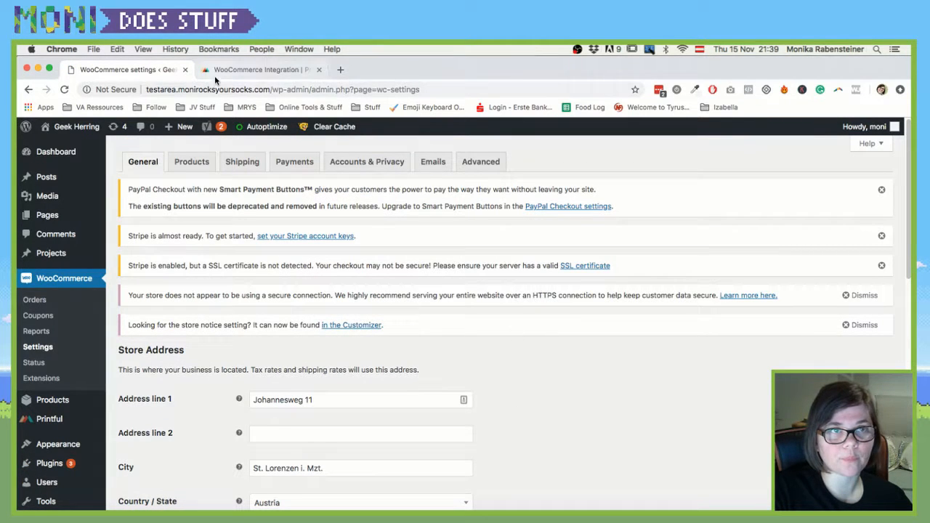
Go back to the Printful plugin's Connect page, copy the API settings URL from the error again and reload it
click(51, 421)
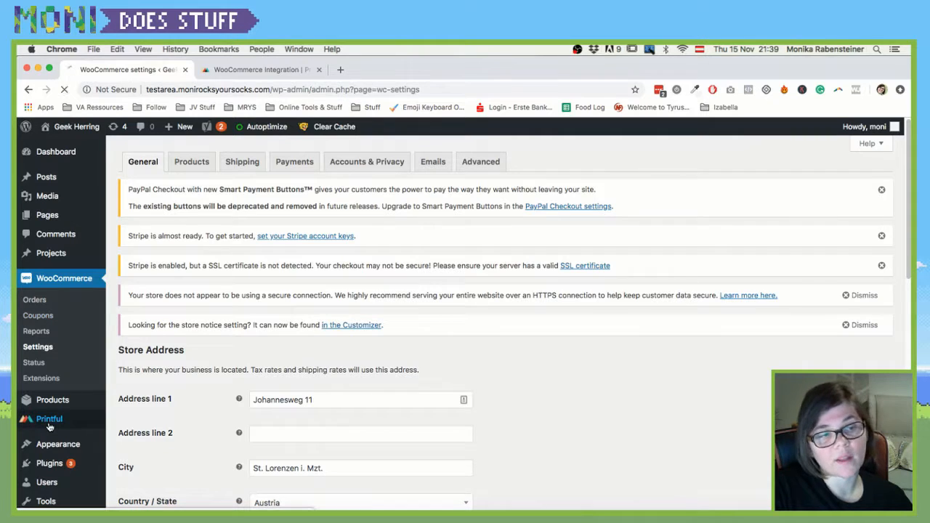
scroll(58, 428, down, 2)
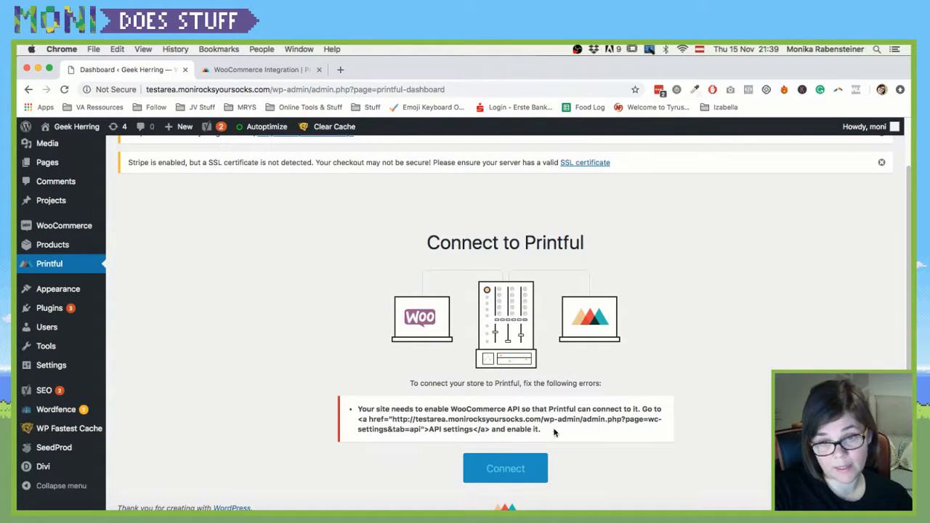
drag(420, 429, 392, 419)
key(super+c)
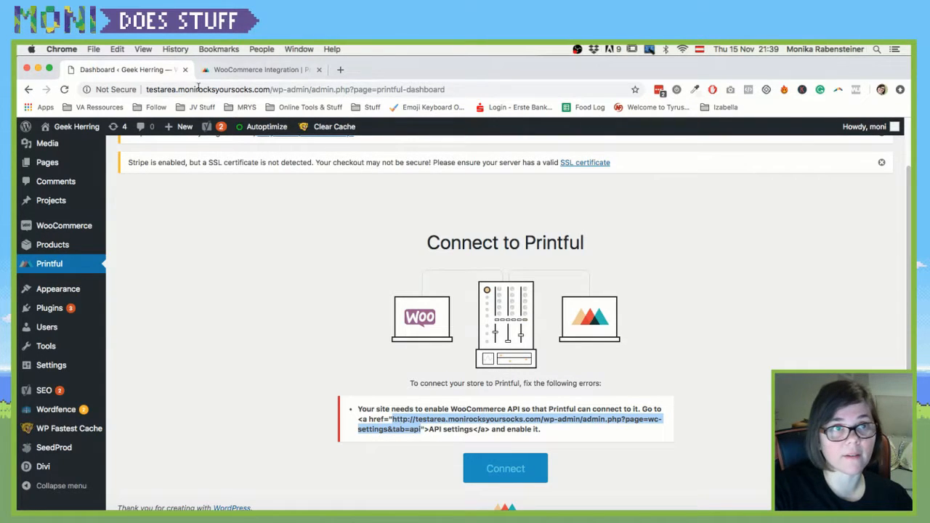
click(198, 88)
key(super+v)
key(Return)
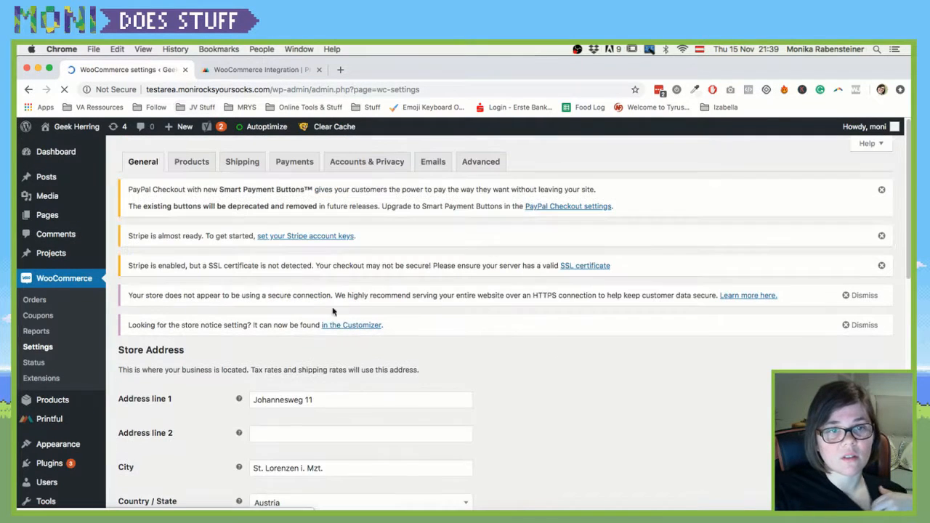
Enable the legacy REST API in WooCommerce's advanced settings and save the changes
click(466, 162)
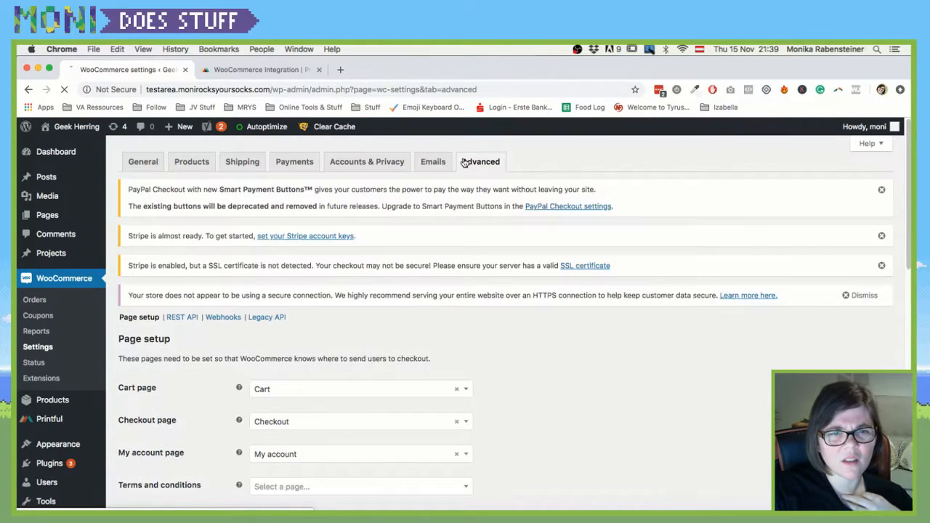
click(273, 321)
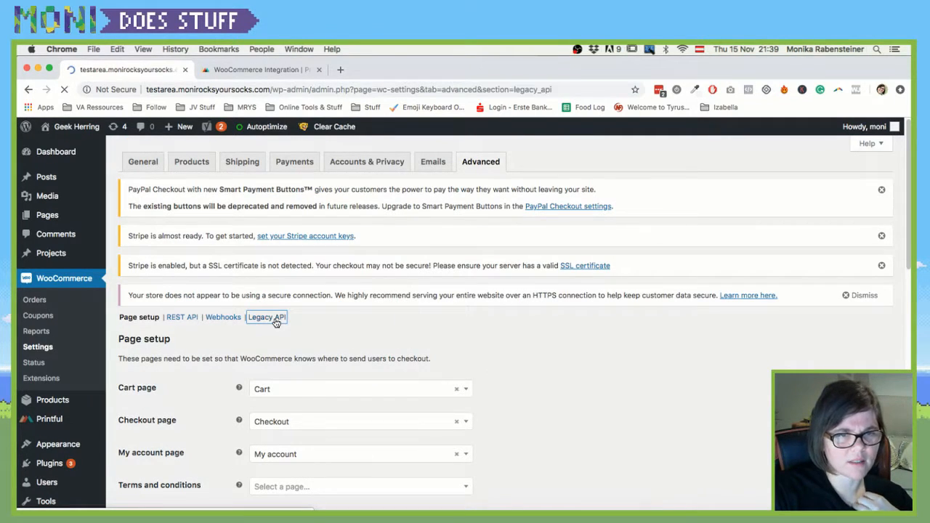
click(257, 341)
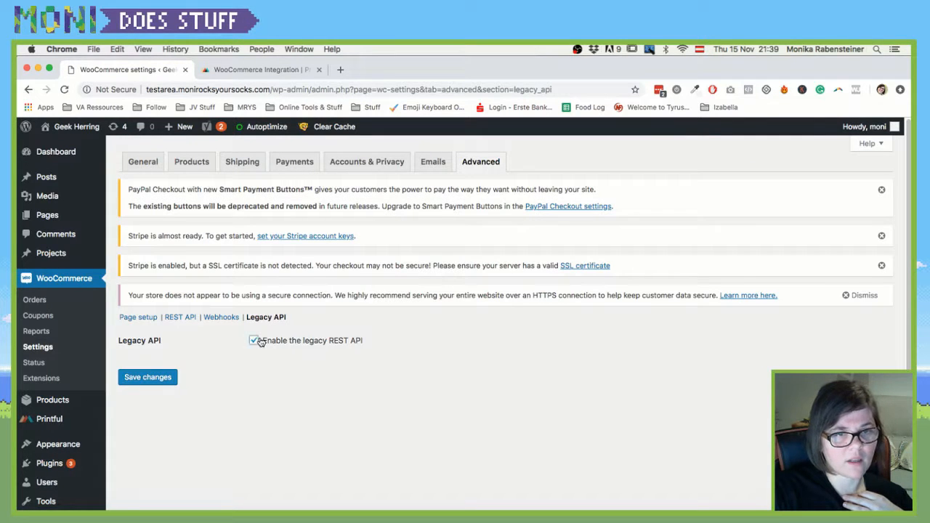
click(145, 377)
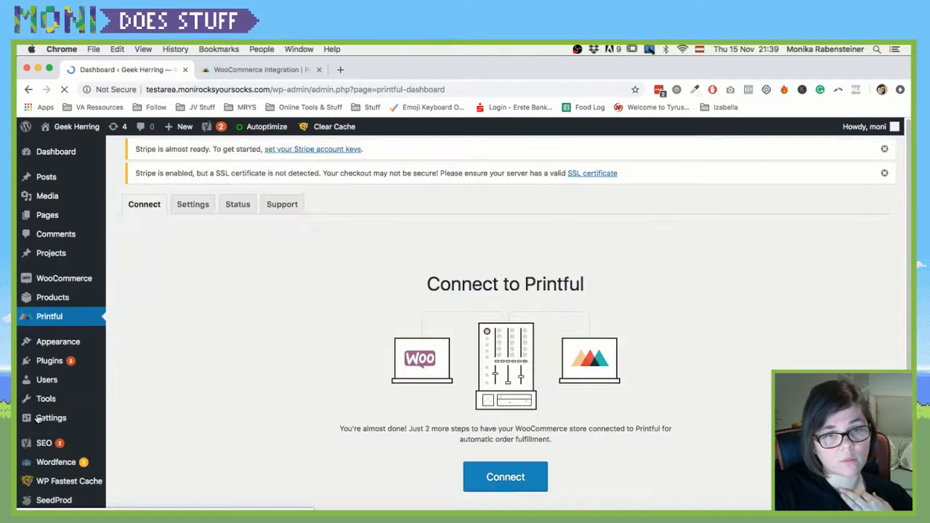
Start the connection from the Printful plugin's Connect page and approve Printful's read/write access to the WooCommerce store
scroll(489, 414, down, 1)
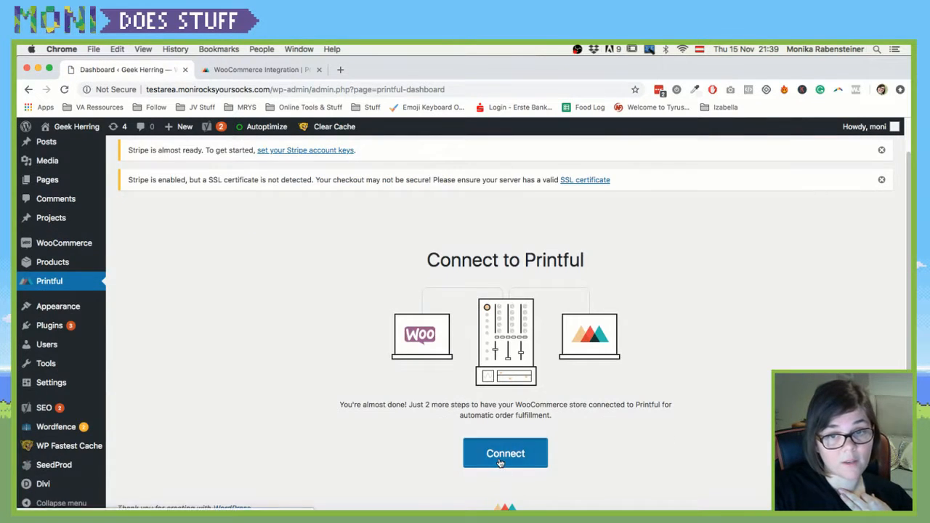
click(499, 463)
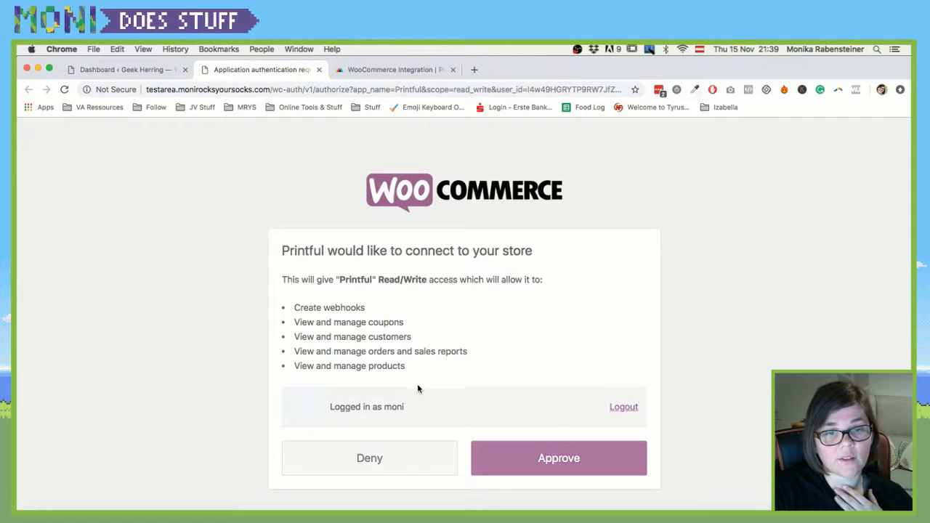
click(566, 463)
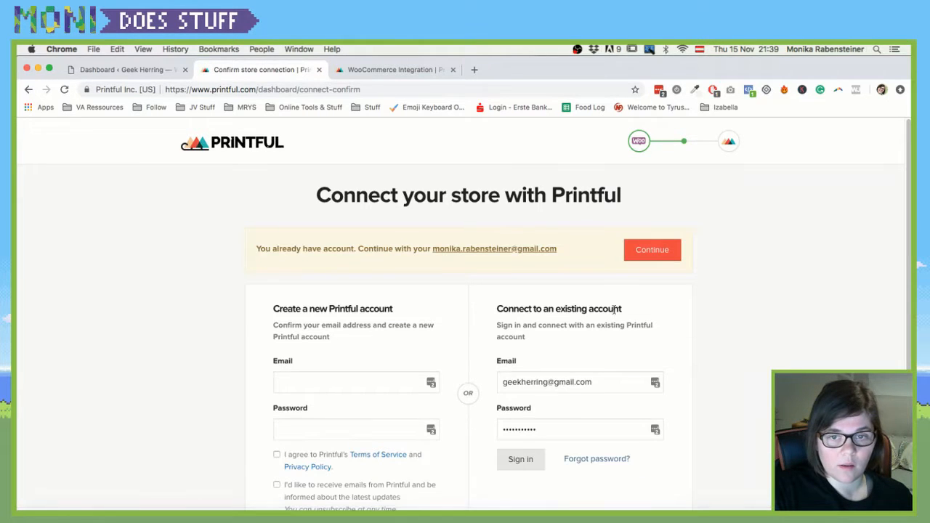
Sign in to the existing Printful account with the saved e-mail and password, and confirm the store connection to it
click(651, 383)
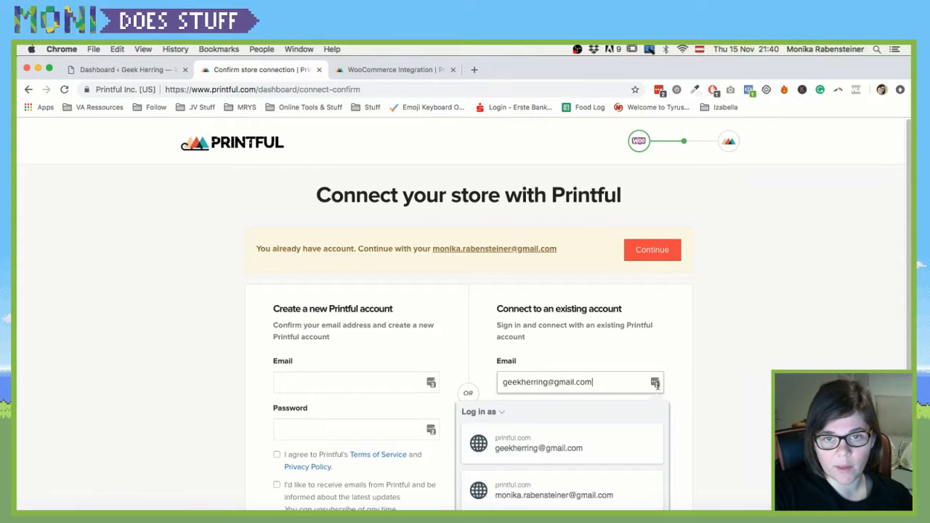
click(542, 495)
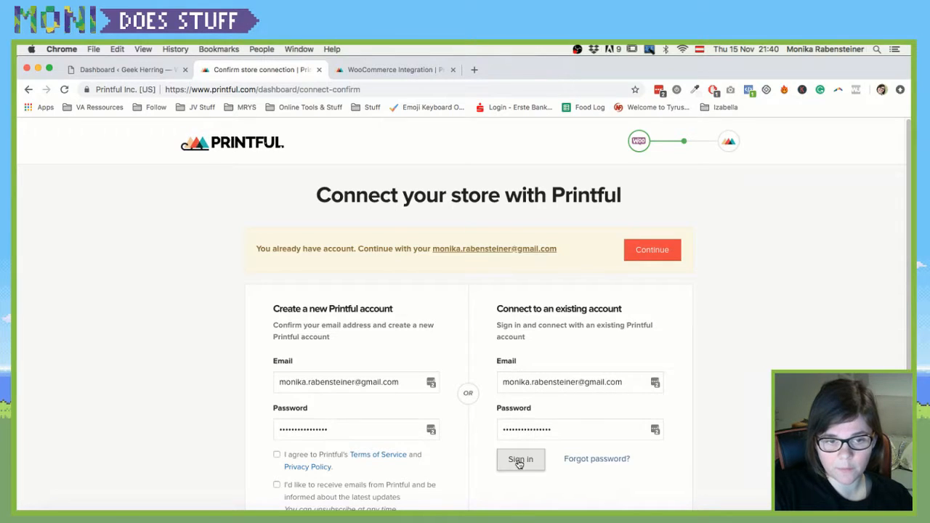
click(520, 460)
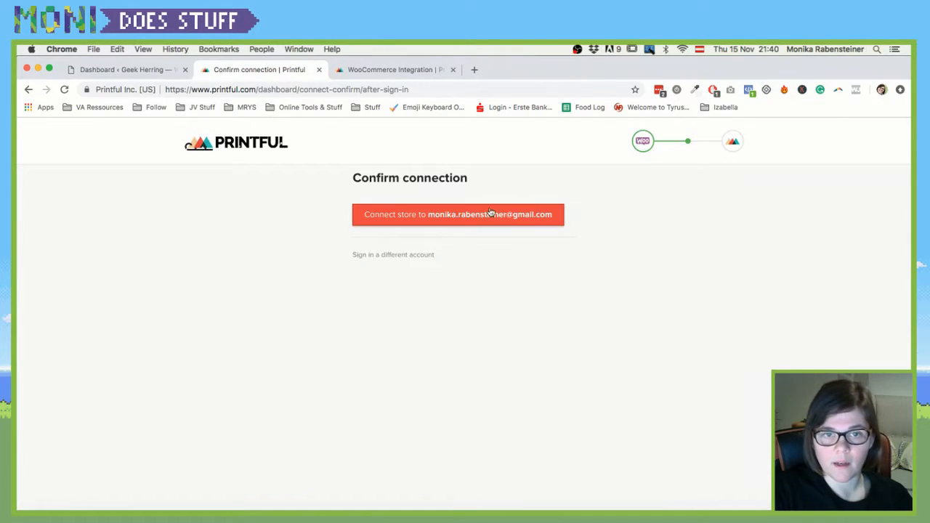
click(429, 215)
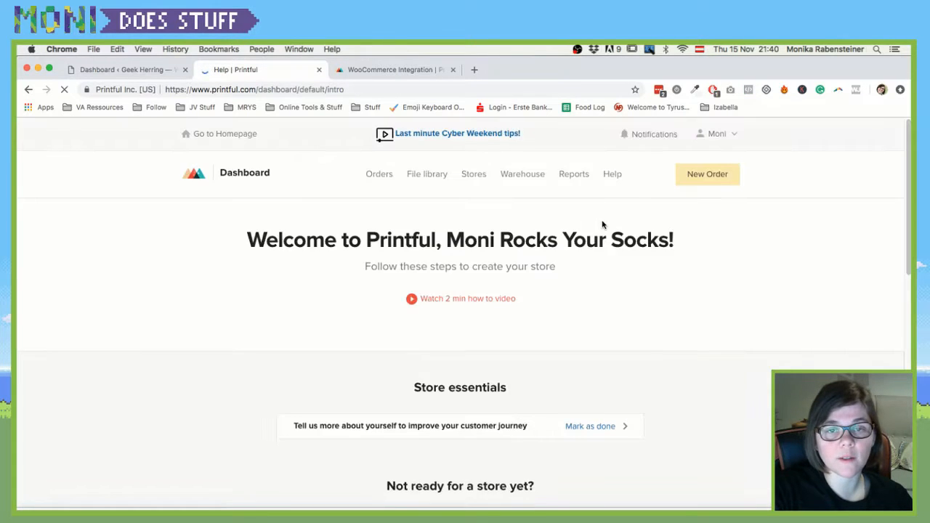
Review the store essentials checklist on the Printful welcome page and open its product design item
scroll(390, 298, down, 5)
scroll(337, 282, up, 2)
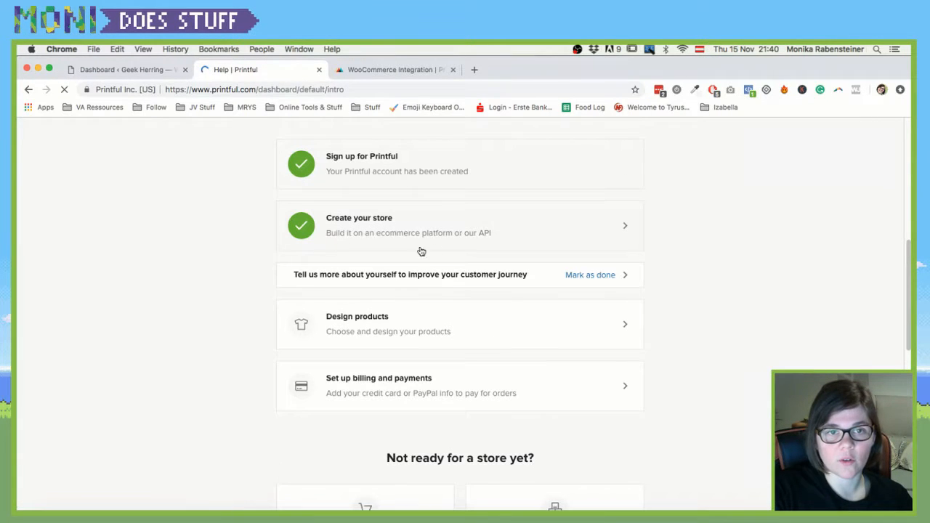
scroll(586, 324, up, 10)
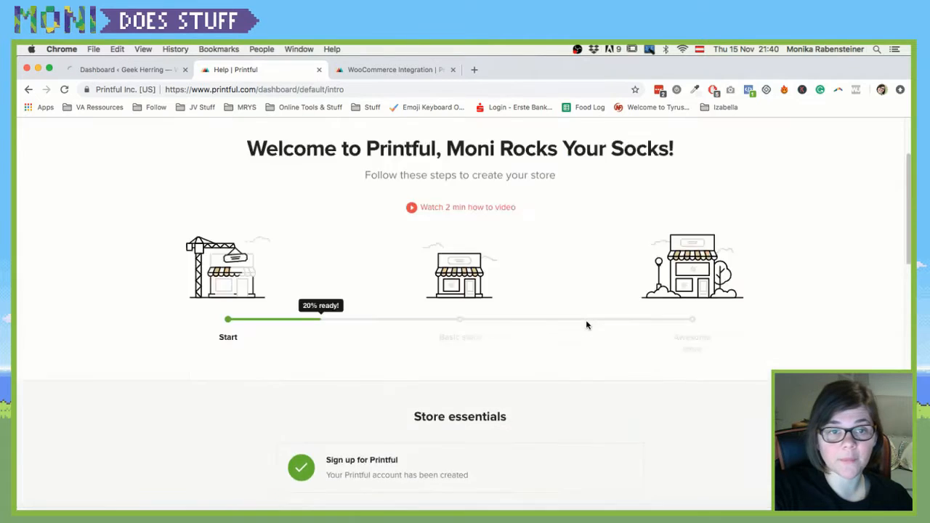
scroll(586, 324, down, 4)
scroll(588, 325, down, 5)
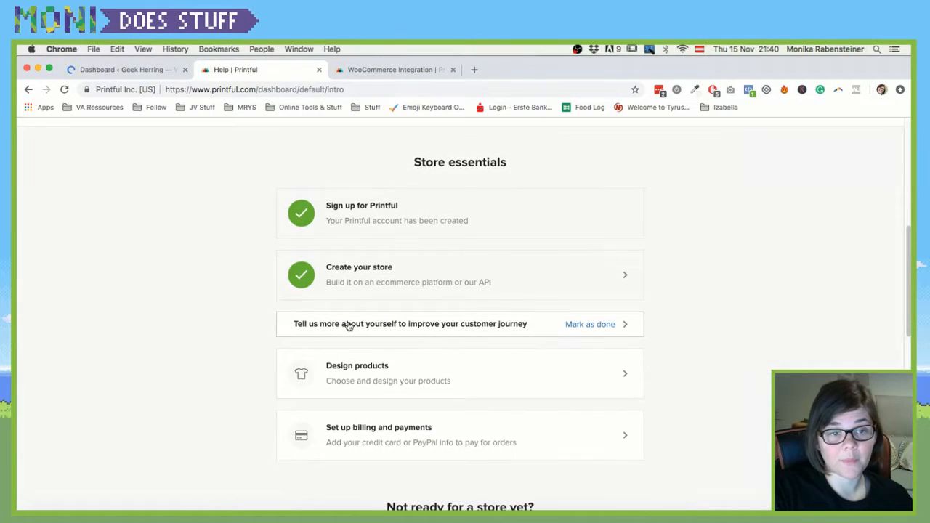
click(430, 370)
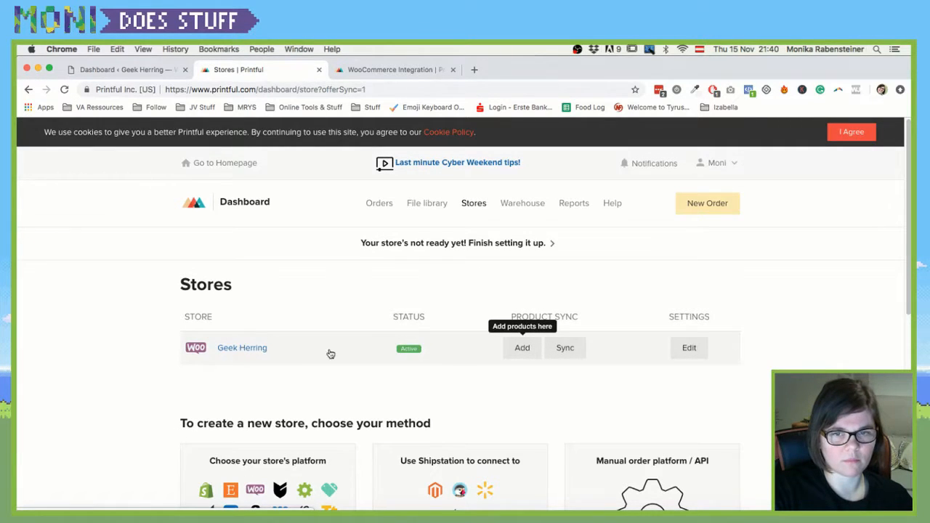
Rename the connected Geek Herring store as Moni Rocks Your Socks in its Printful settings and save it
click(688, 349)
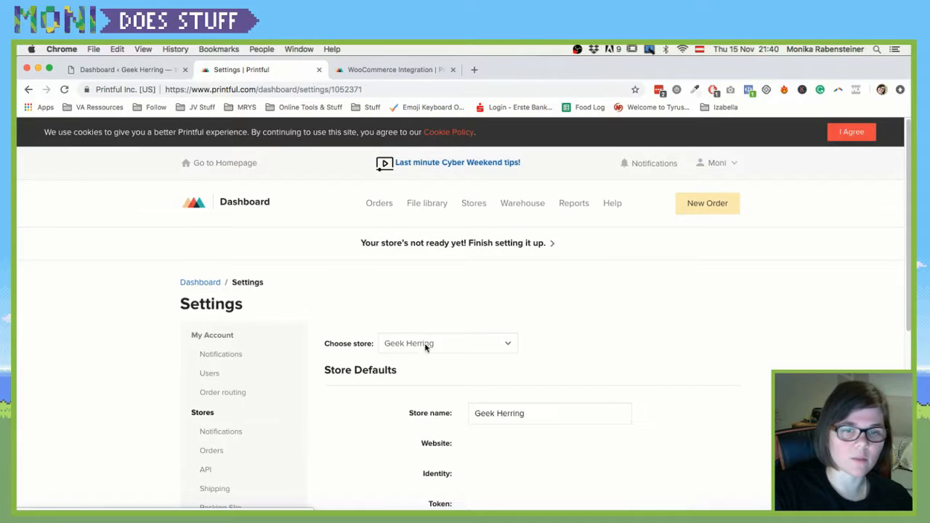
click(456, 351)
click(548, 420)
triple_click(548, 421)
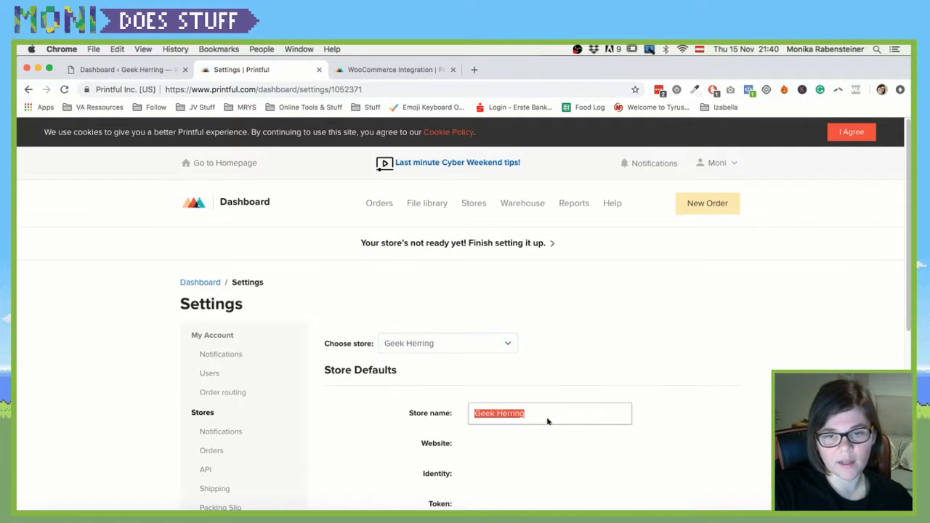
text(Moni R)
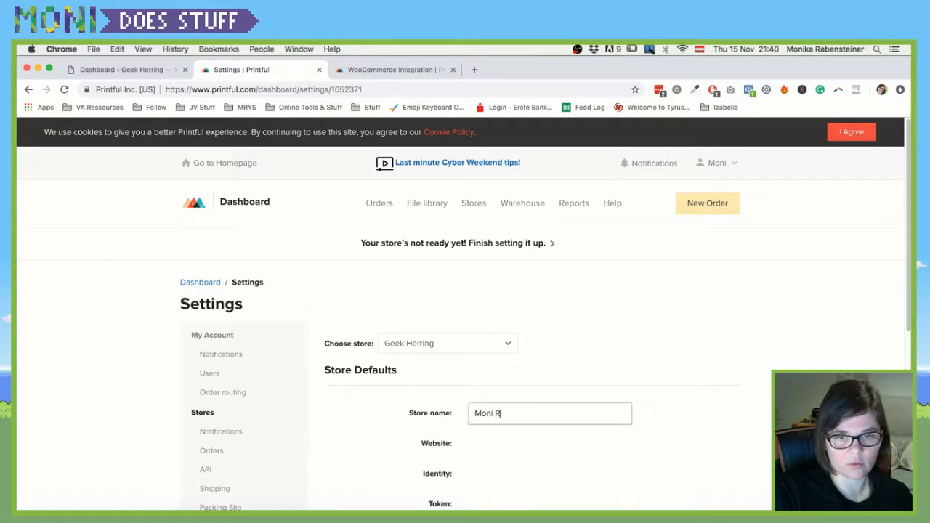
text(ocks Your Socks)
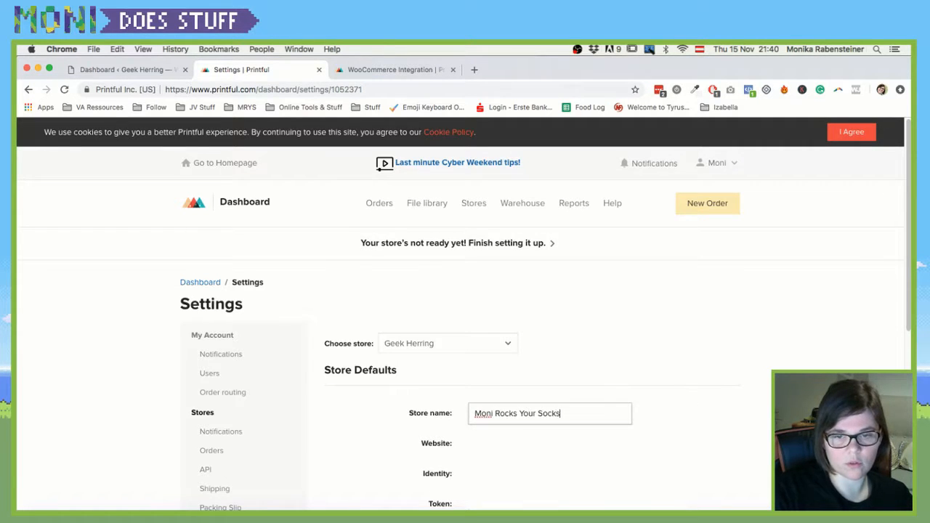
scroll(492, 400, down, 5)
click(495, 203)
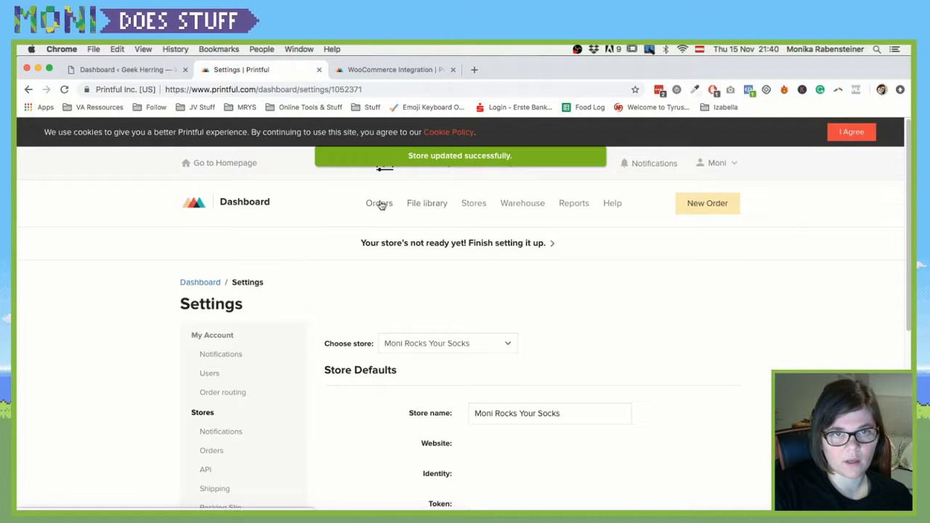
Return to the stores list and start adding a new product to the Moni Rocks Your Socks store
click(469, 204)
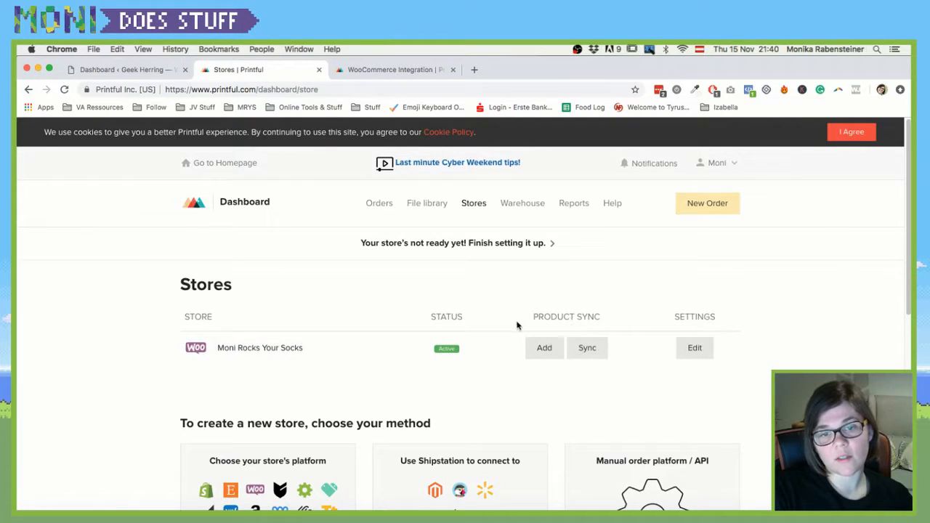
click(544, 351)
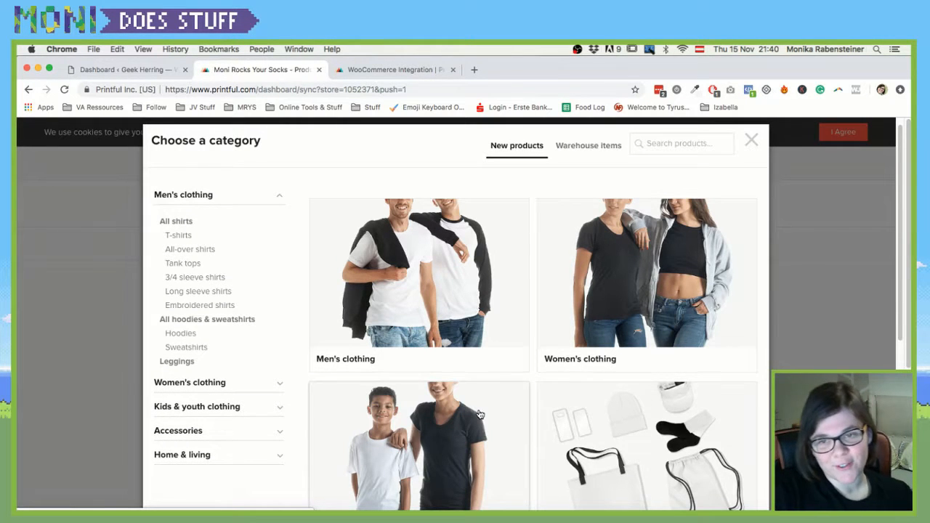
scroll(423, 343, down, 1)
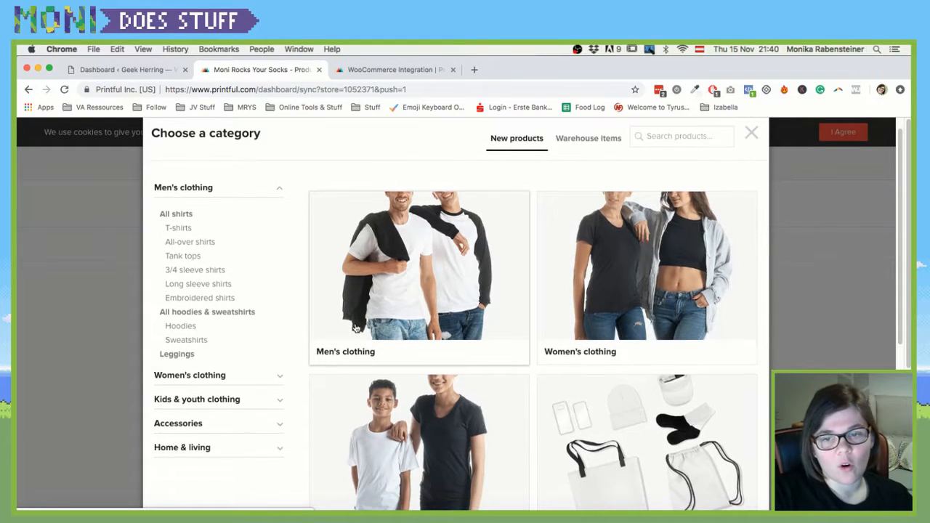
scroll(348, 335, down, 2)
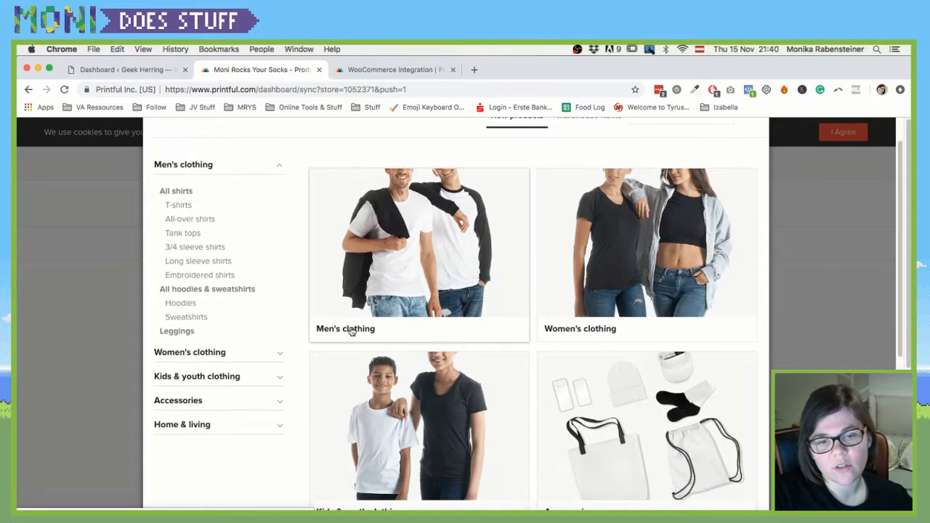
Browse men's all-over shirts, hoodies & sweatshirts and leggings, plus the kids & youth clothing and accessories subcategories
click(198, 219)
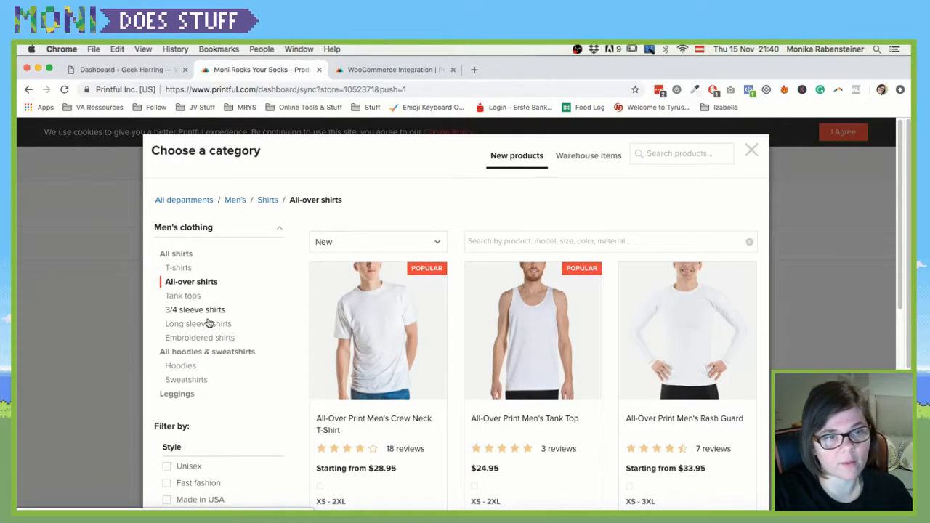
click(193, 353)
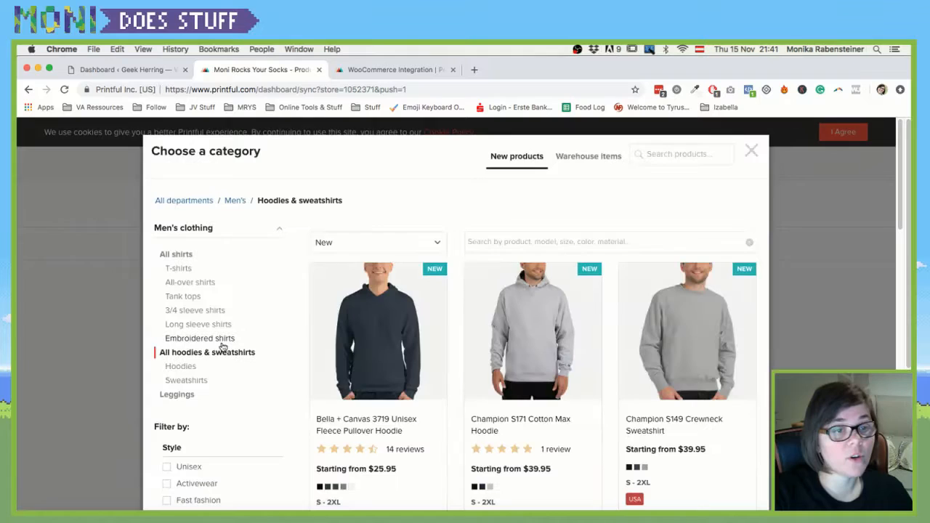
click(179, 395)
click(203, 205)
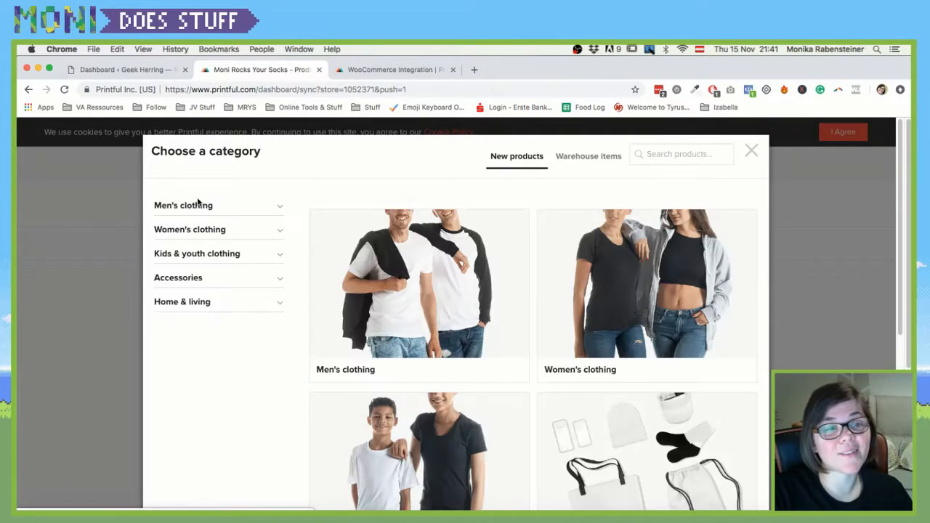
click(218, 409)
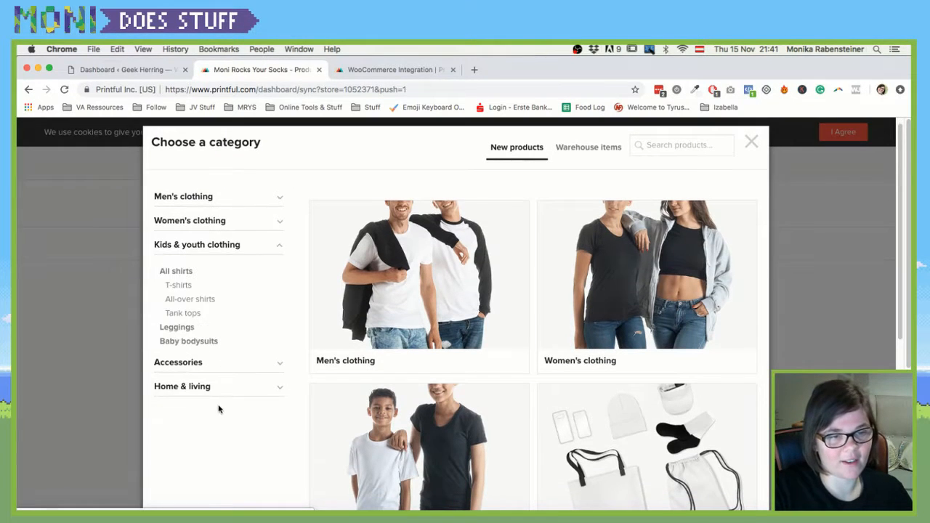
click(192, 367)
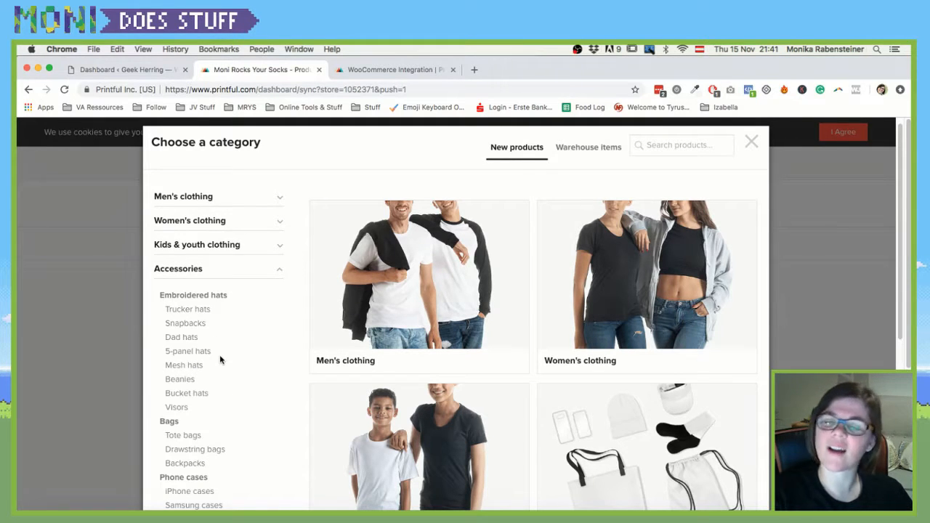
Browse the accessories range, covering trucker hats, snapbacks, bags with their filter options, and socks
click(205, 310)
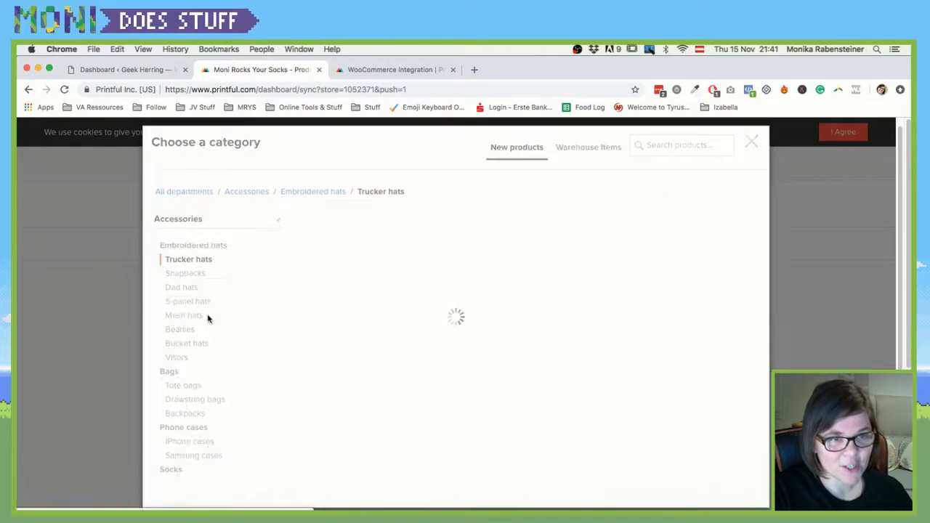
click(202, 274)
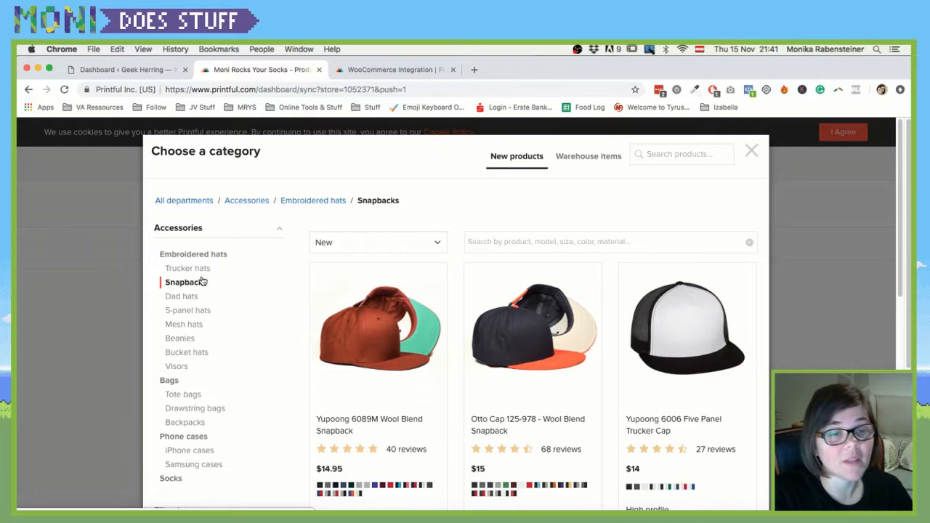
click(170, 381)
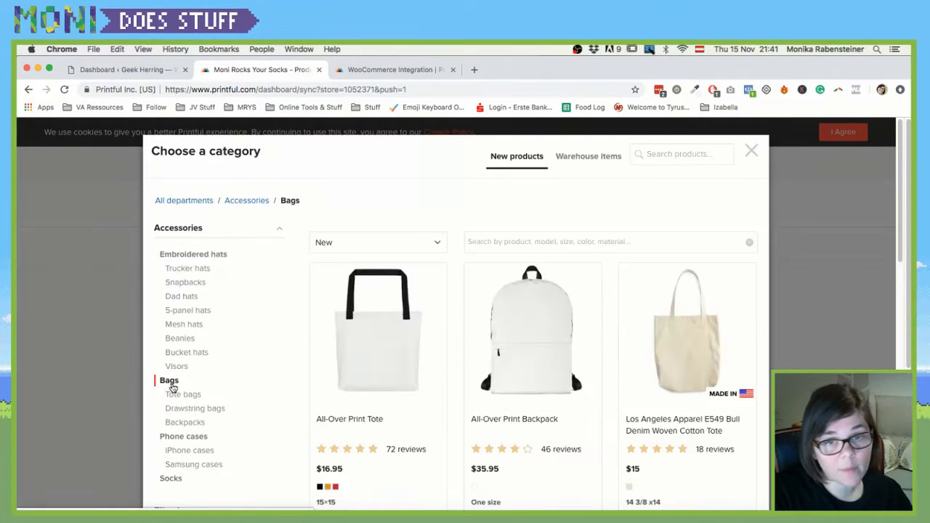
scroll(266, 382, down, 1)
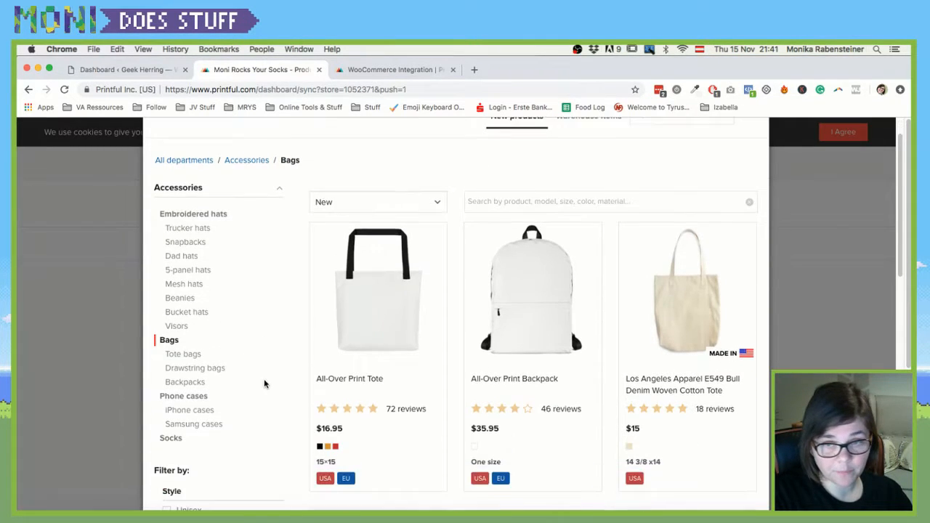
scroll(250, 390, down, 4)
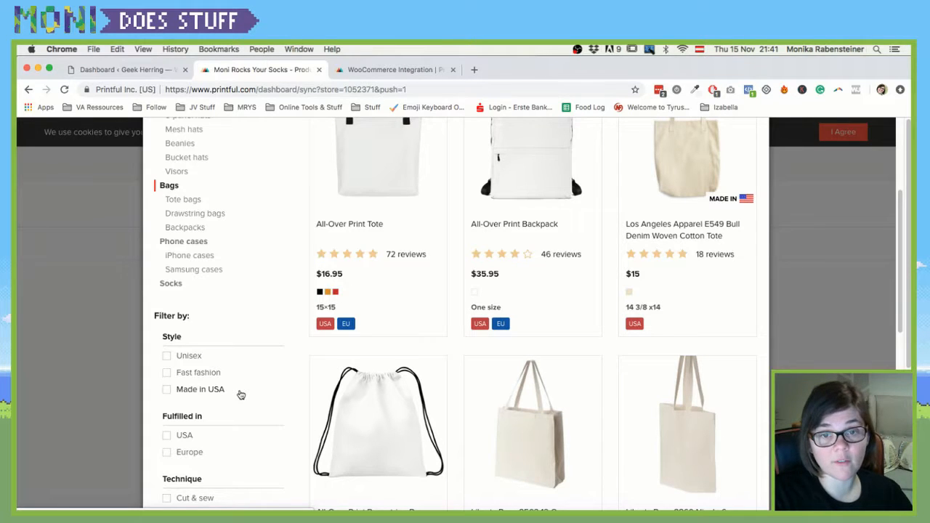
mouse_move(346, 327)
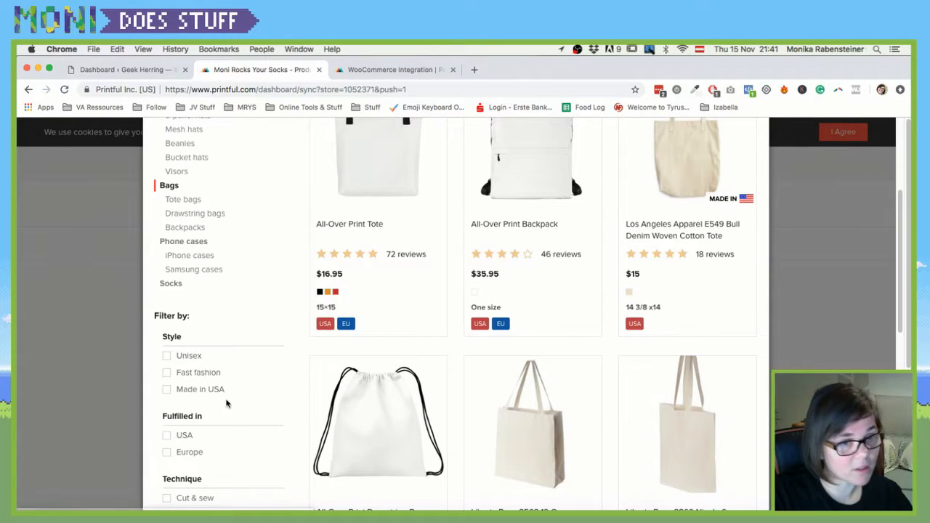
scroll(235, 390, down, 2)
scroll(245, 407, down, 8)
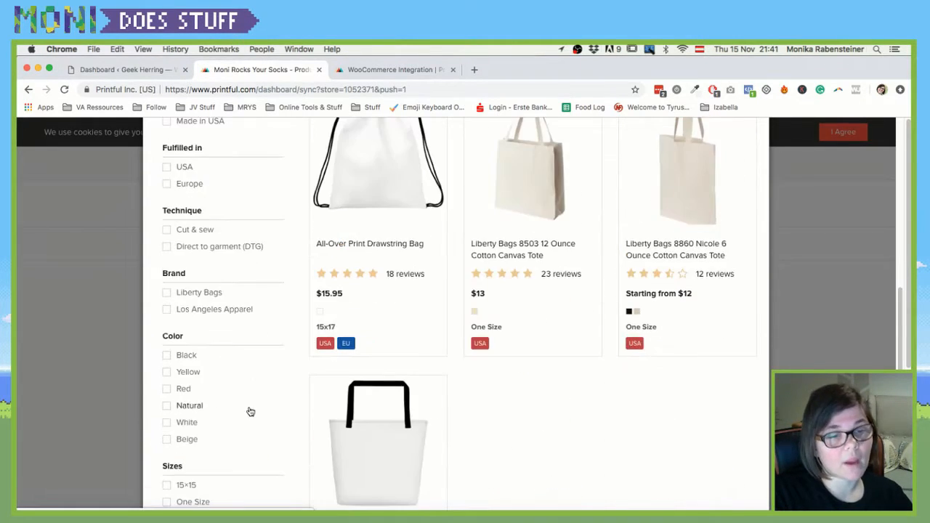
scroll(259, 399, up, 15)
scroll(181, 386, down, 2)
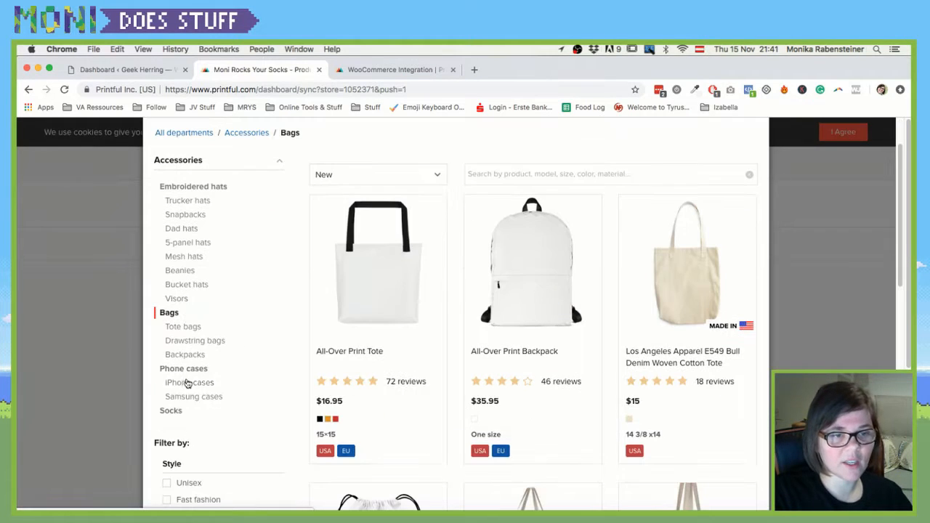
click(172, 412)
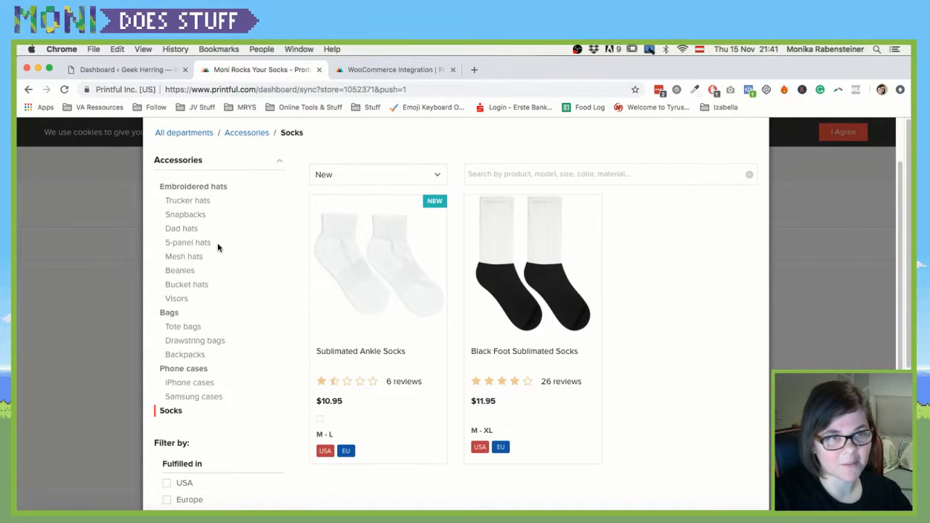
Return to all departments and pick the Bella + Canvas 3001 Unisex Short Sleeve Jersey T-Shirt from women's T-shirts
click(244, 146)
click(207, 137)
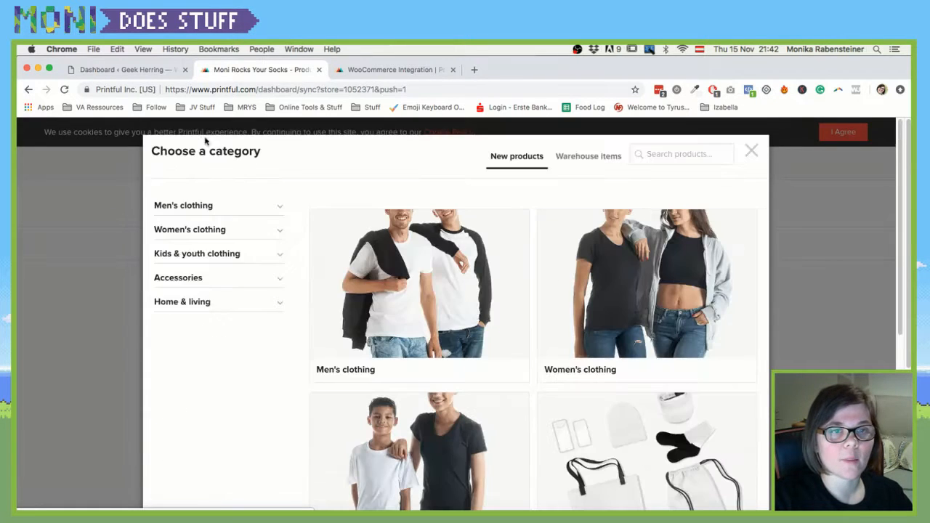
click(183, 205)
click(202, 393)
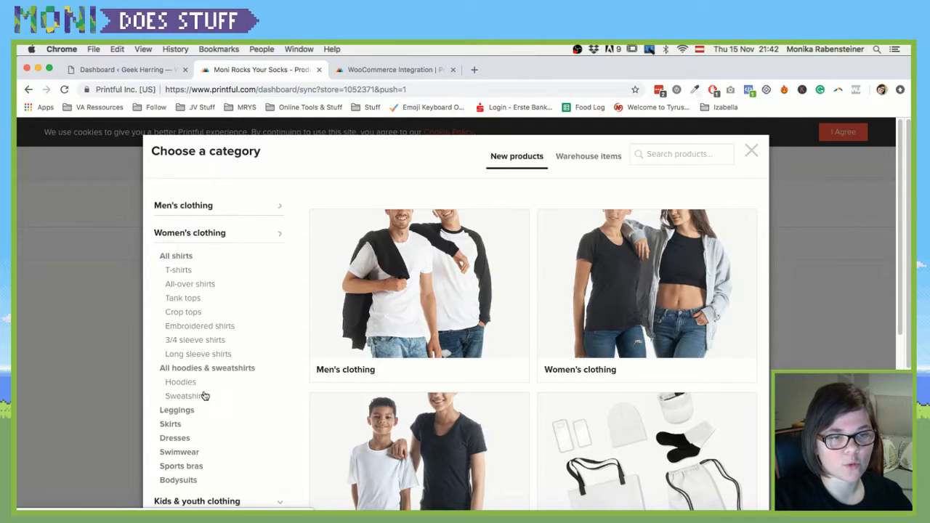
click(182, 273)
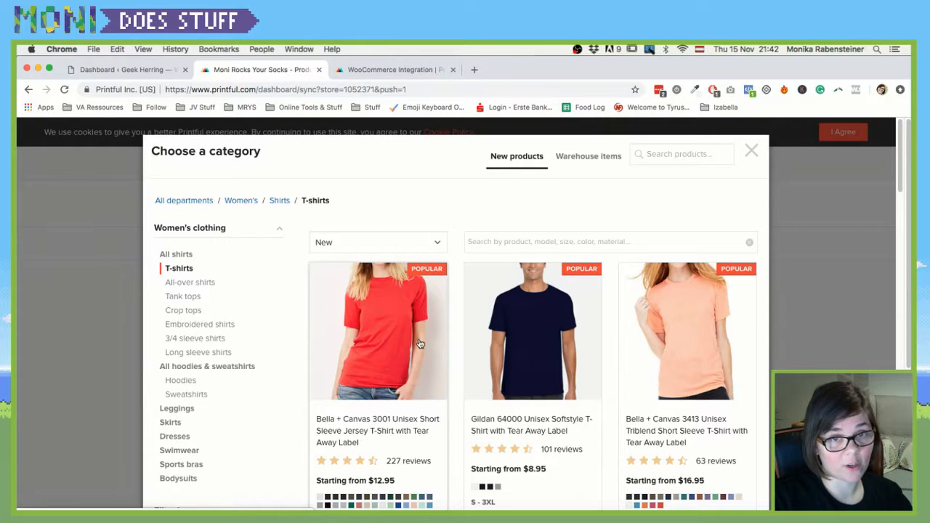
scroll(407, 331, down, 2)
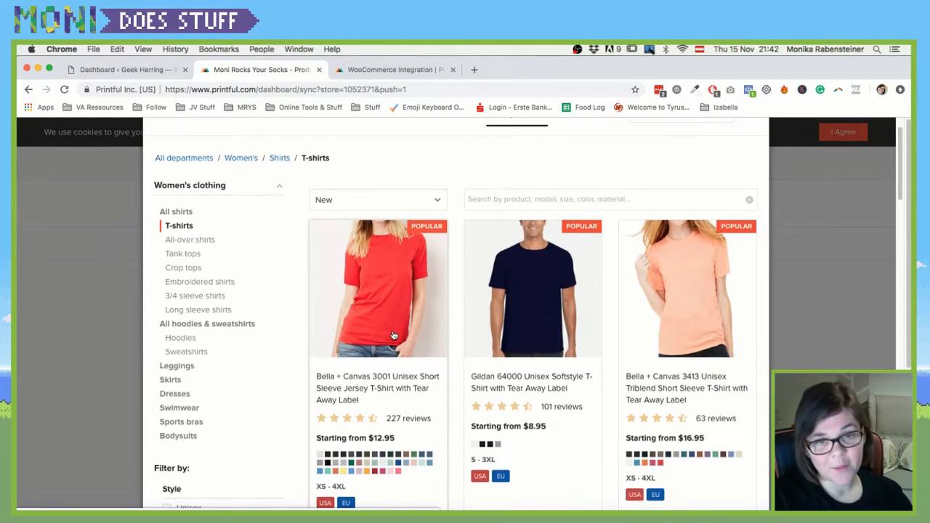
click(374, 296)
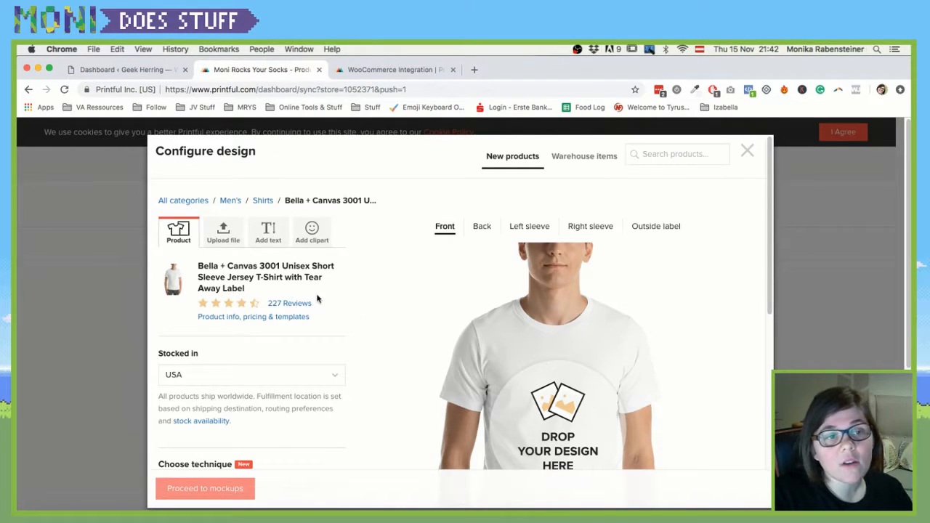
Set the T-shirt's stock location to USA and Europe
scroll(189, 272, down, 2)
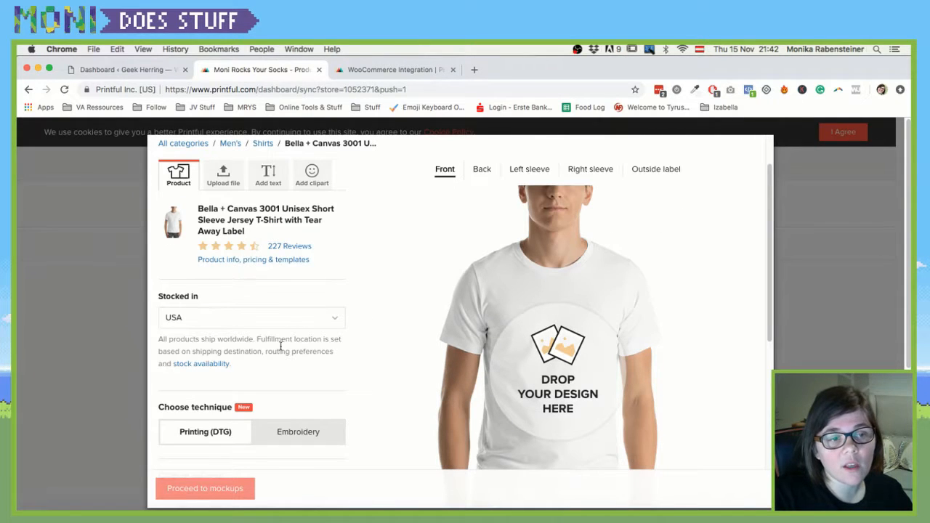
click(340, 324)
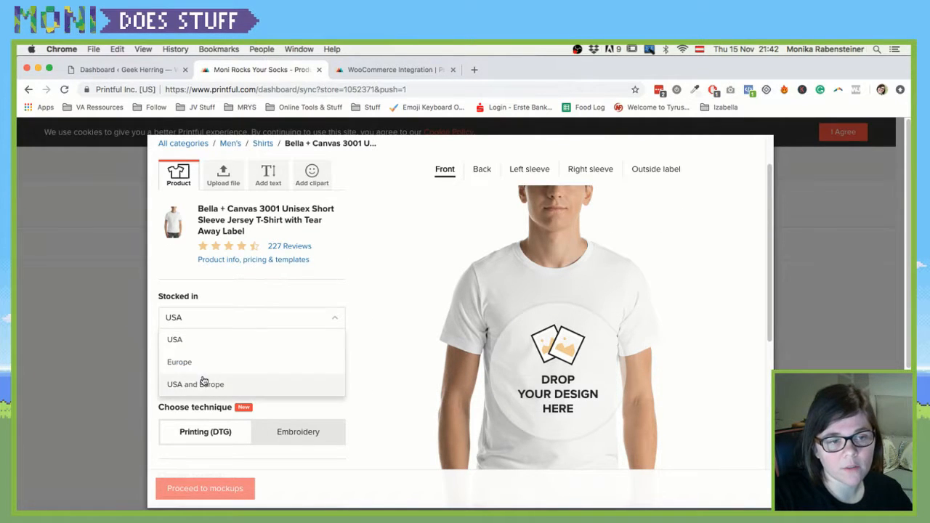
click(180, 385)
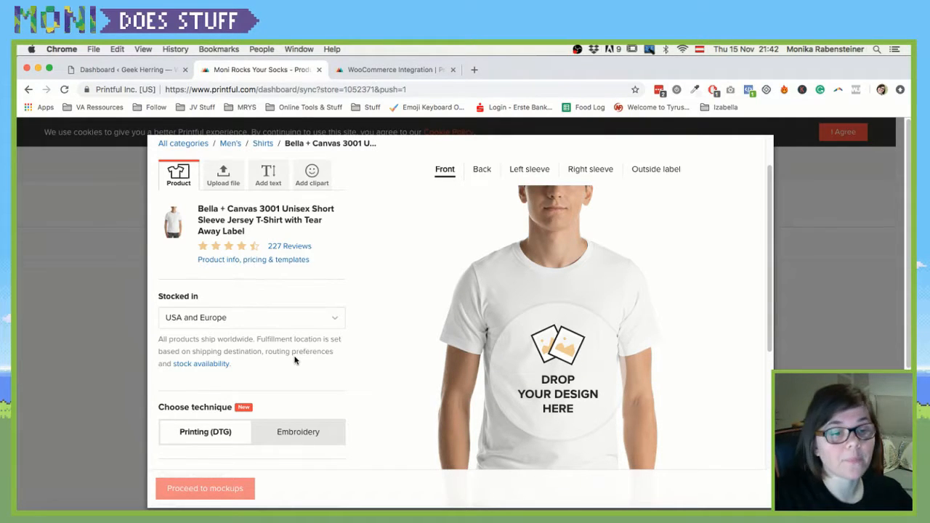
Preview the Embroidery technique on the T-shirt and switch back to Printing (DTG)
scroll(305, 353, down, 3)
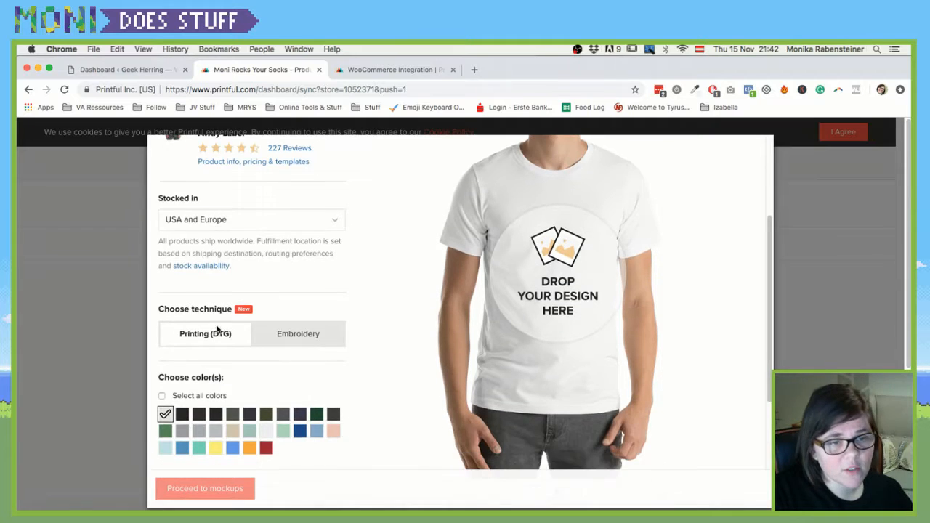
scroll(259, 337, down, 2)
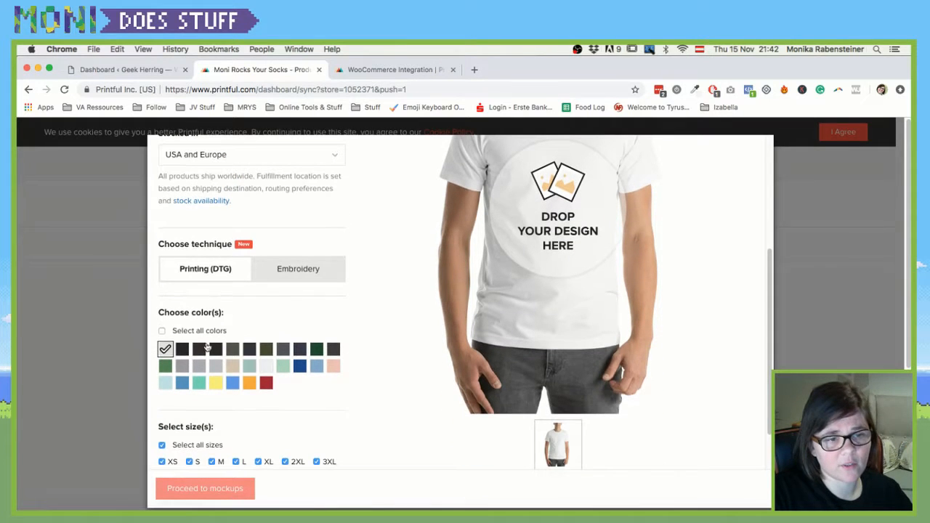
click(314, 275)
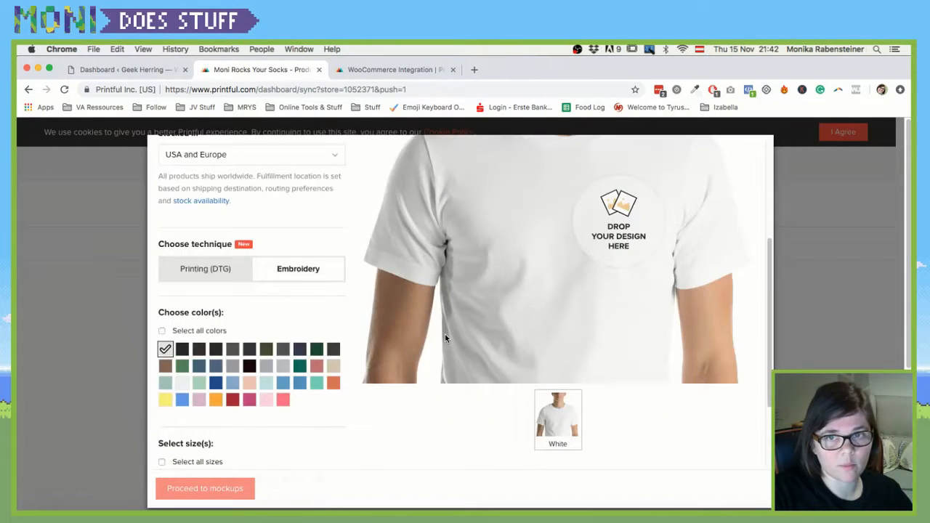
scroll(445, 337, up, 2)
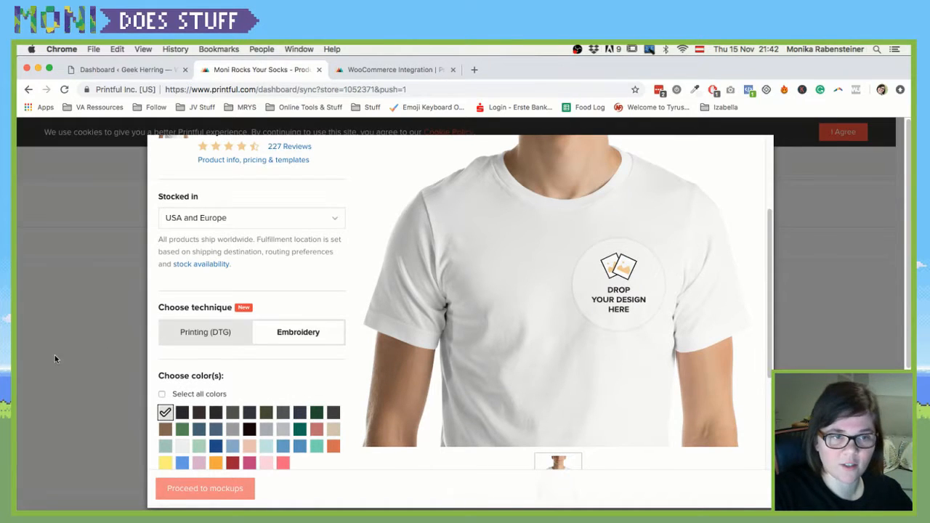
click(191, 343)
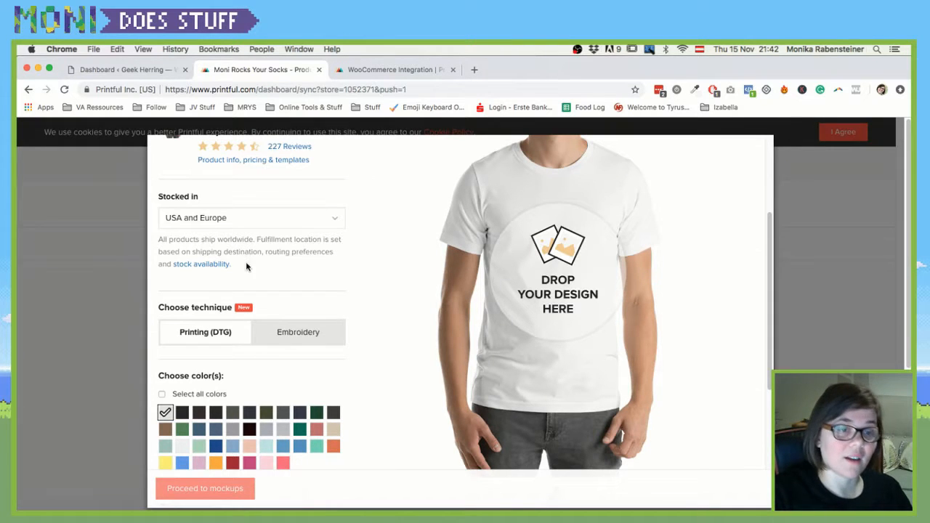
click(277, 332)
scroll(291, 387, down, 1)
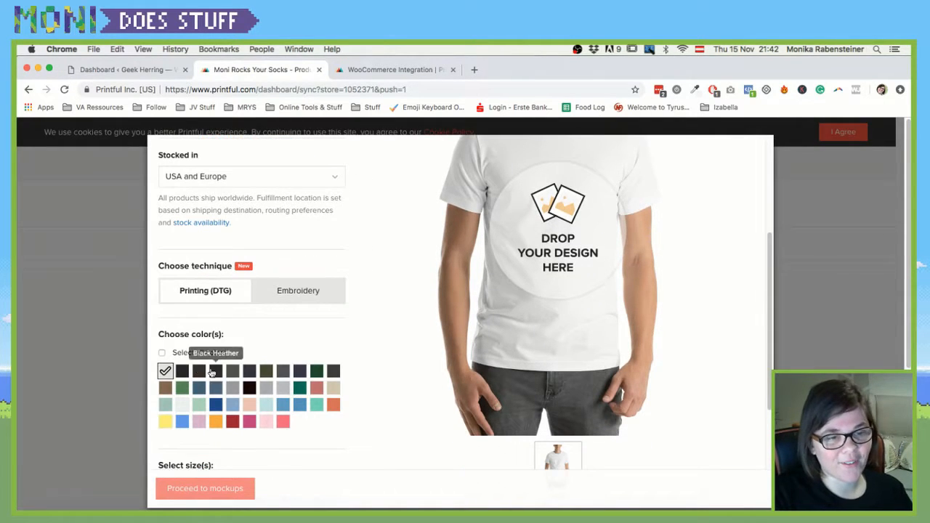
Choose black and dark navy as the T-shirt colors and deselect white
click(182, 371)
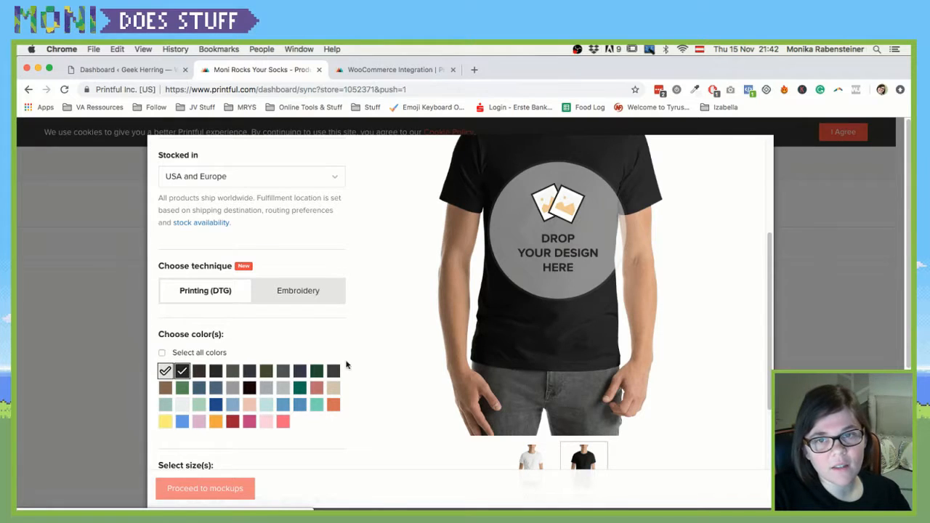
scroll(263, 399, down, 2)
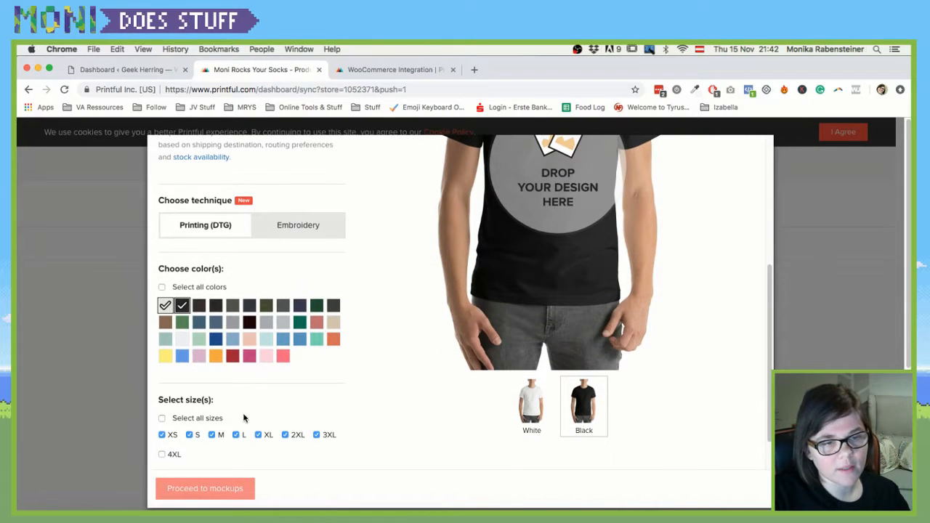
scroll(255, 387, up, 3)
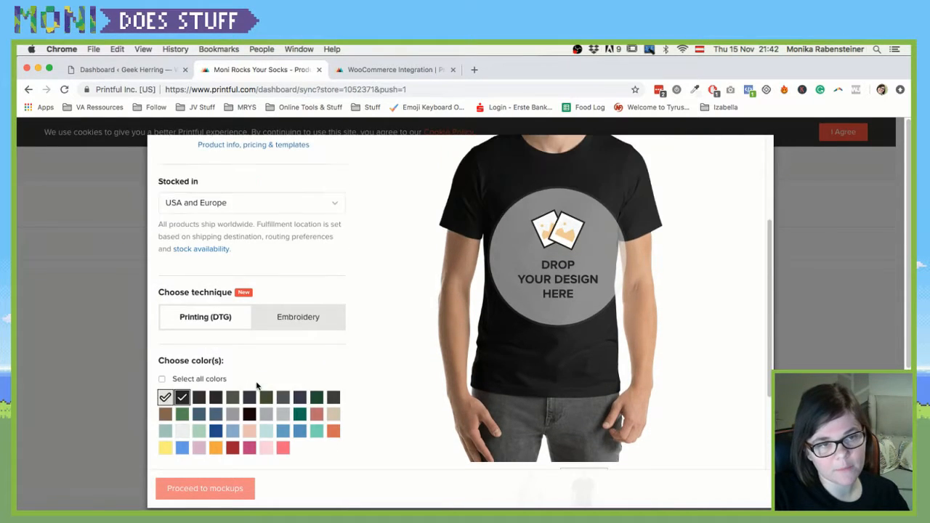
click(165, 397)
scroll(277, 353, down, 1)
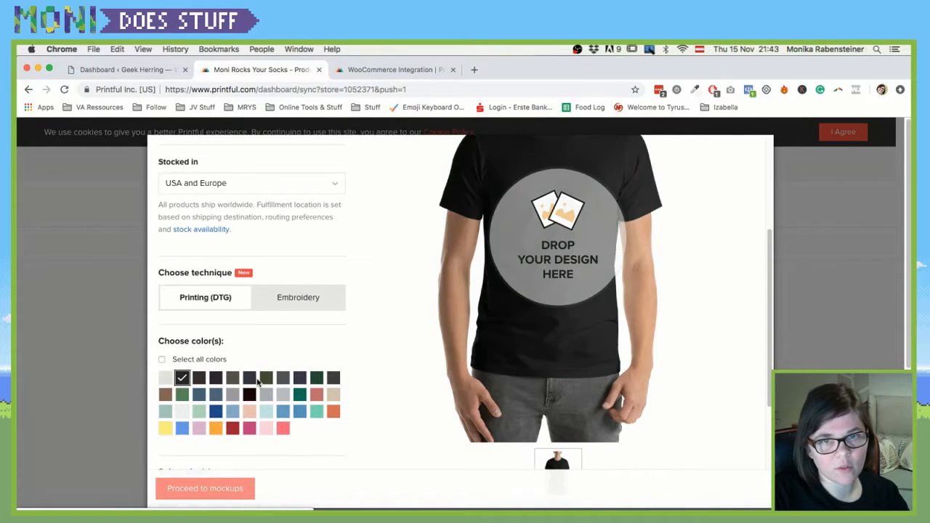
click(250, 379)
scroll(416, 326, up, 4)
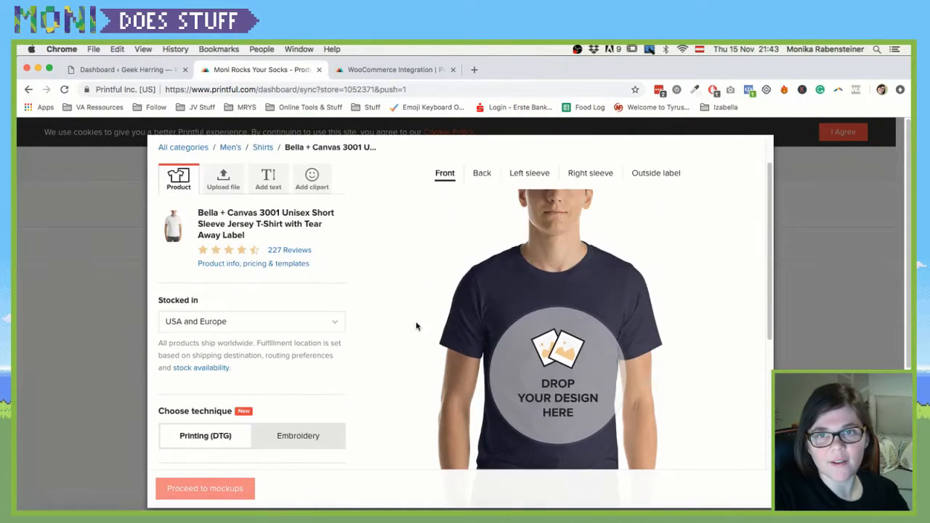
Add the text "Geek Herring" to the front of the T-shirt
click(225, 175)
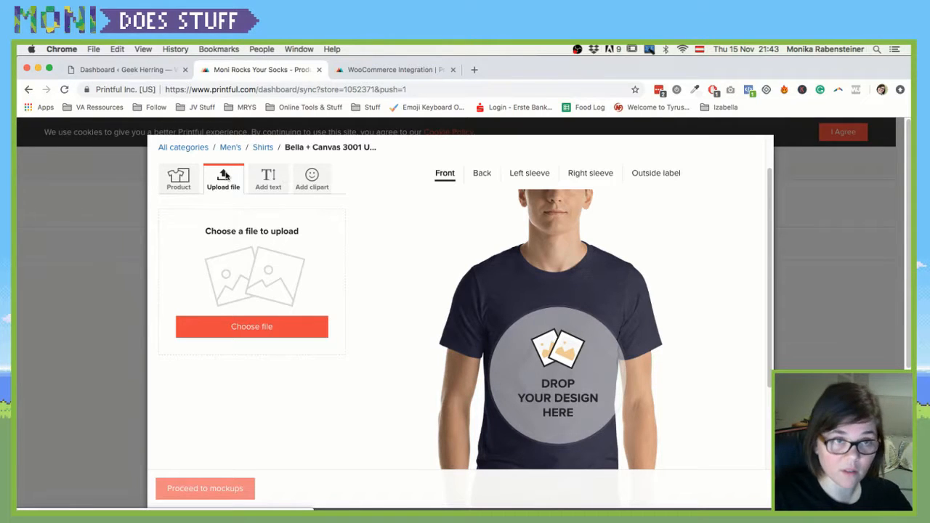
click(268, 178)
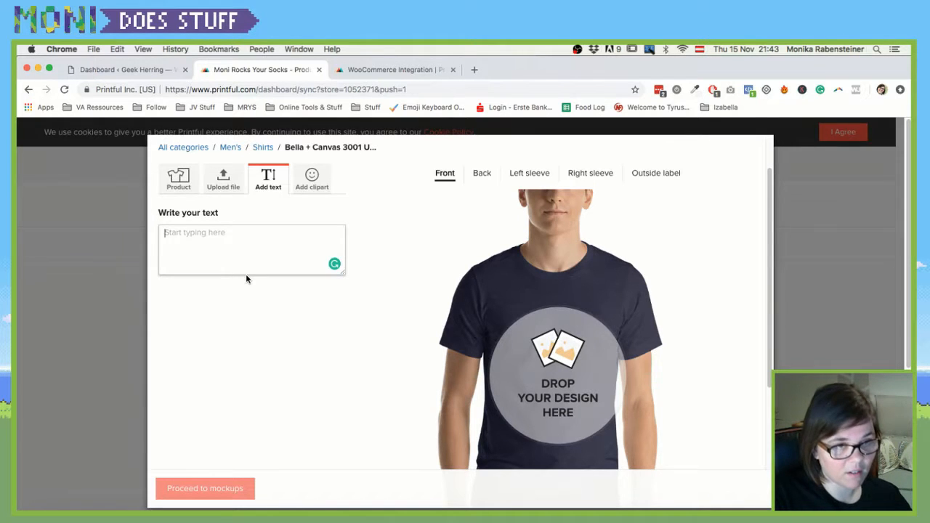
text(Geek H)
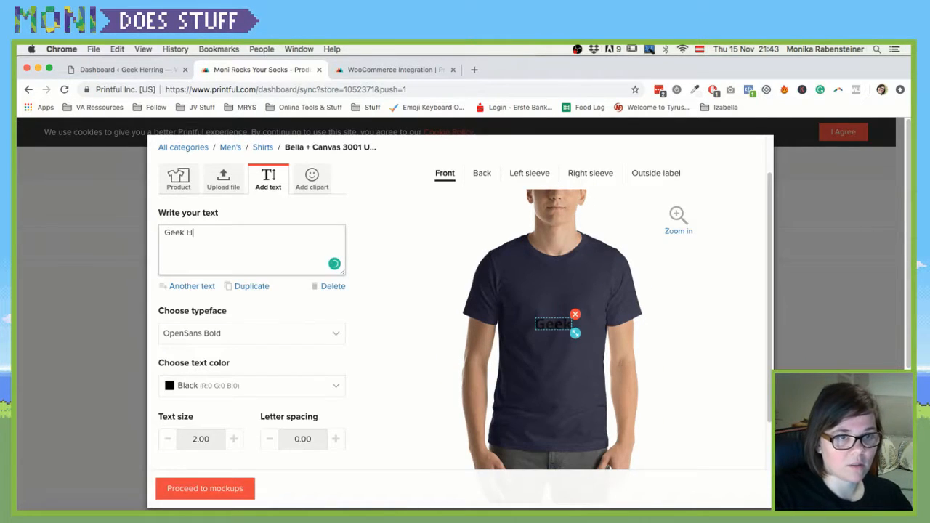
text(erring)
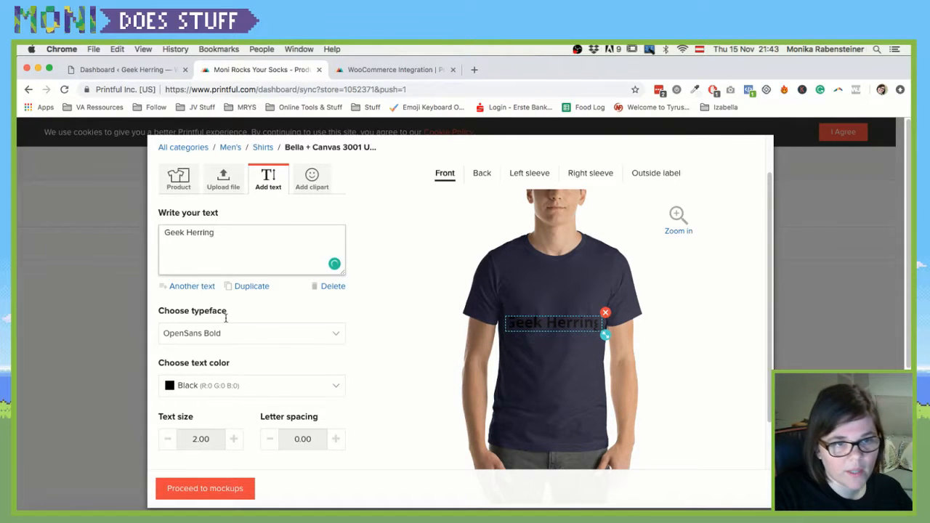
Reduce the "Geek Herring" text size to 1.60 and set its typeface to Kaushan Script
click(167, 440)
click(168, 442)
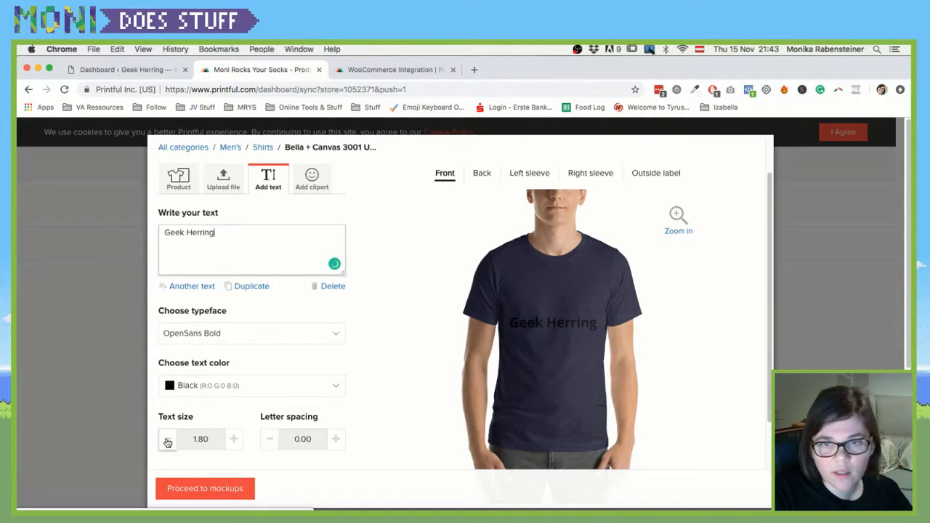
click(167, 442)
click(167, 442)
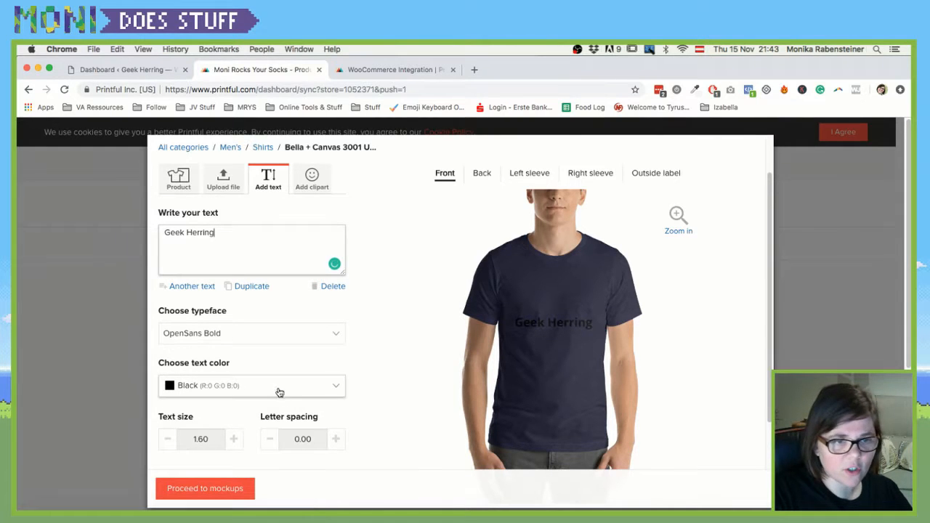
click(278, 336)
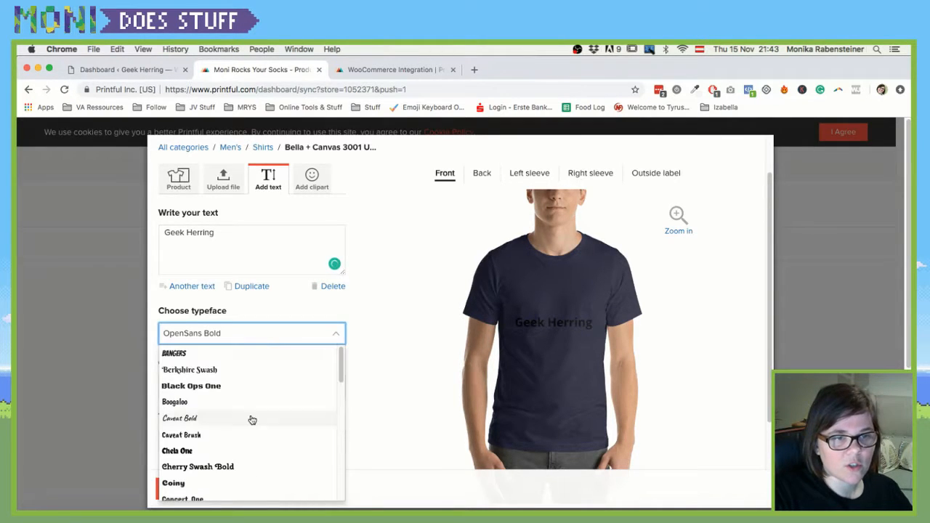
scroll(217, 429, down, 2)
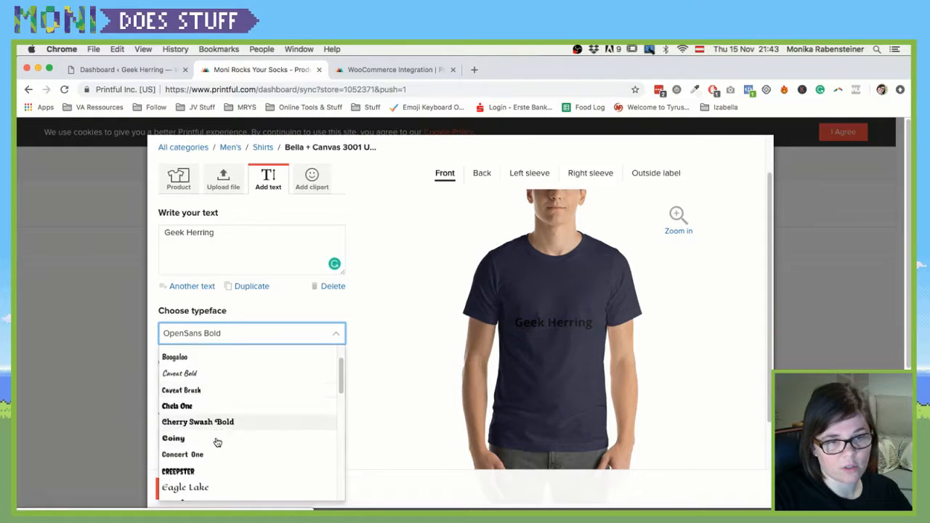
scroll(216, 442, down, 3)
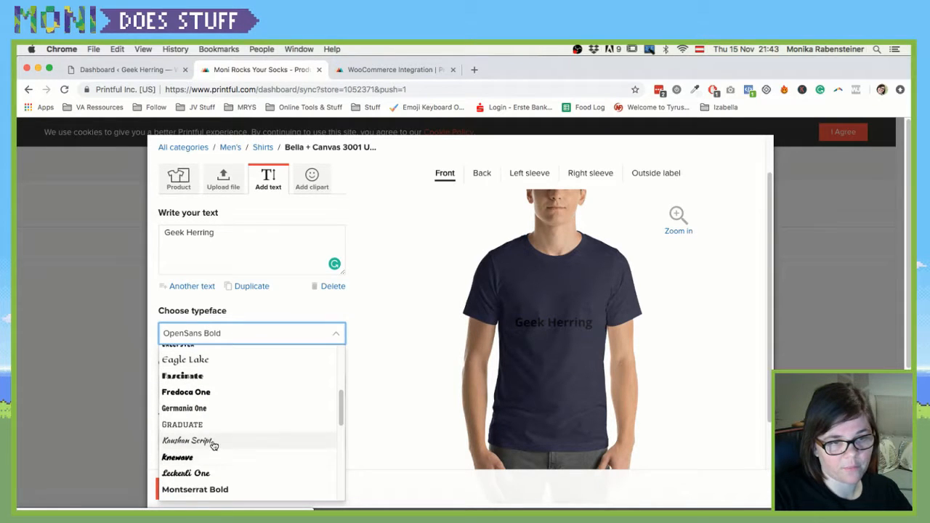
click(214, 443)
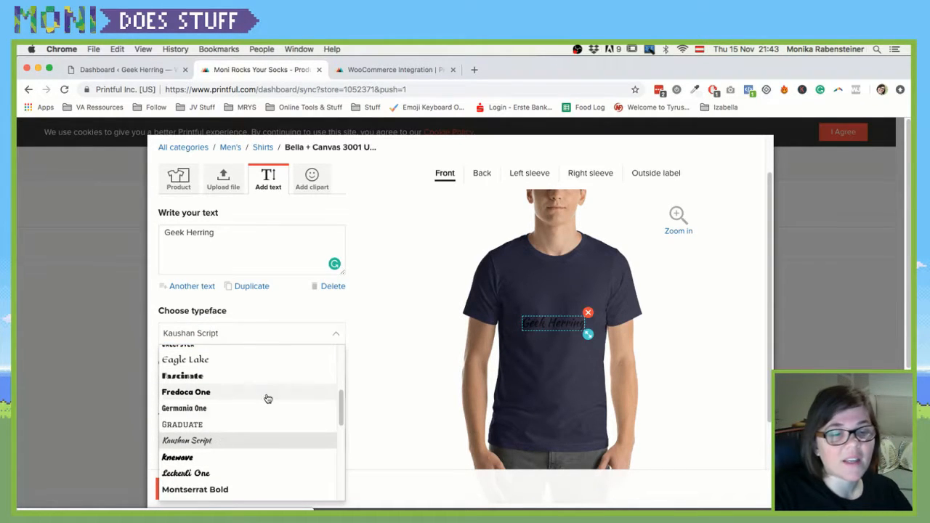
click(458, 355)
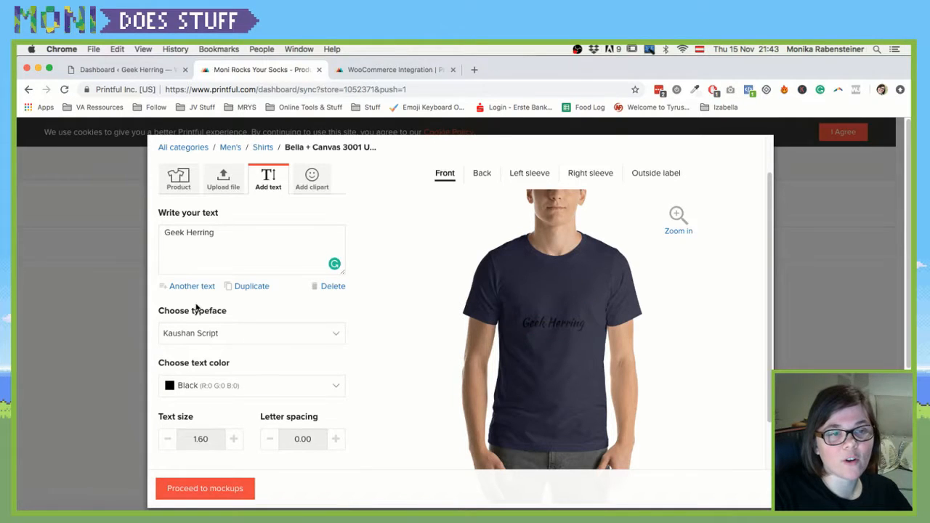
Try Red 1 for the "Geek Herring" text and settle on Yellow 1 as its color
click(325, 385)
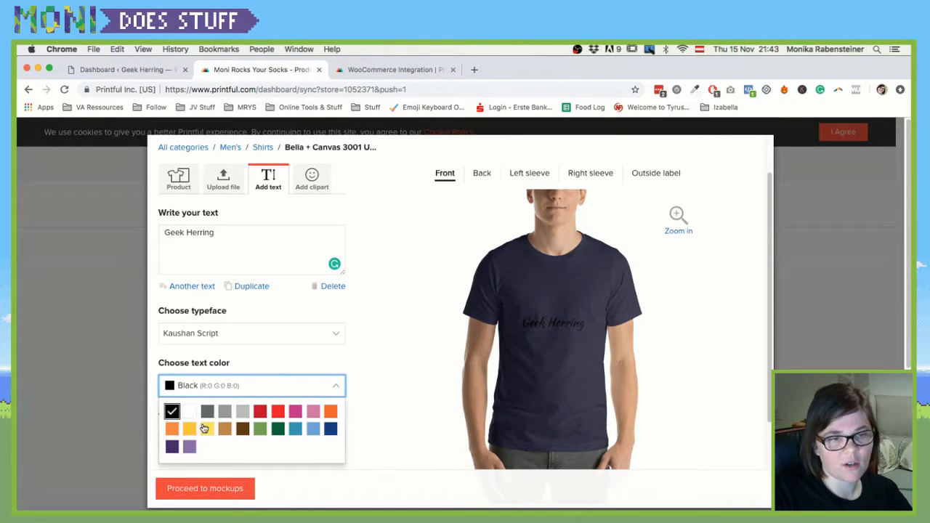
click(208, 429)
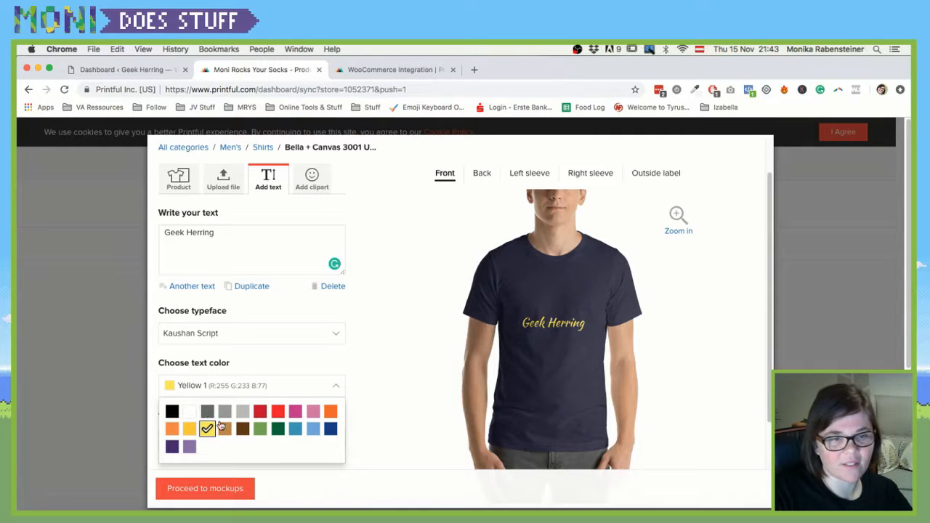
click(278, 411)
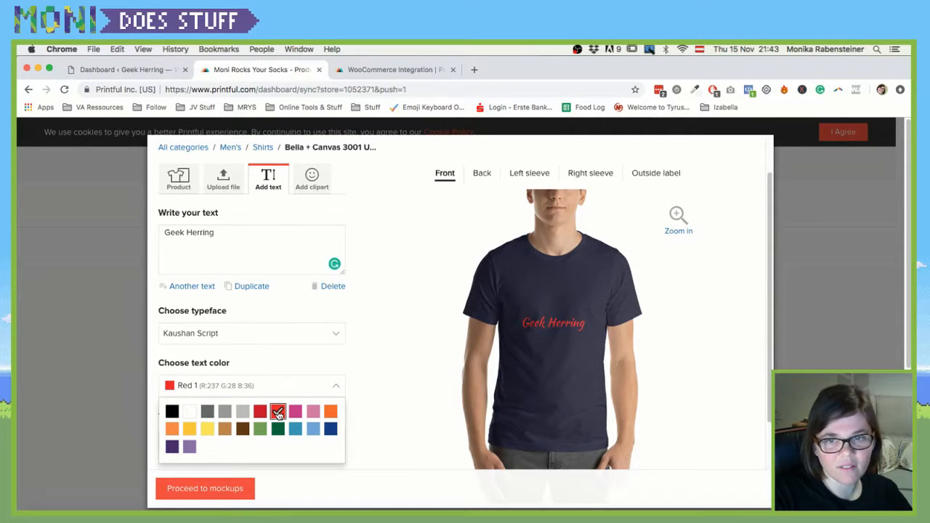
click(208, 429)
click(371, 390)
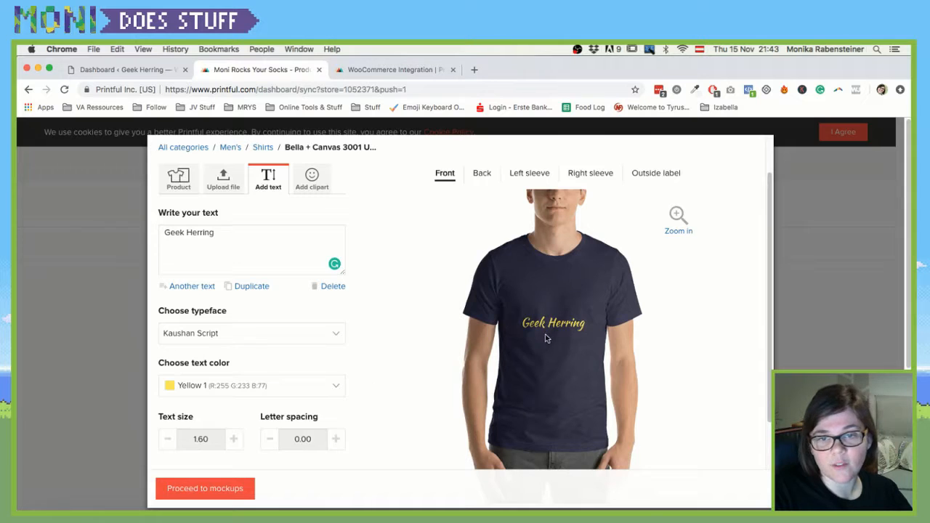
Move the "Geek Herring" text up onto the chest and enlarge it to a text size of about 2.09
drag(546, 323, 599, 314)
scroll(311, 356, down, 2)
scroll(310, 357, down, 2)
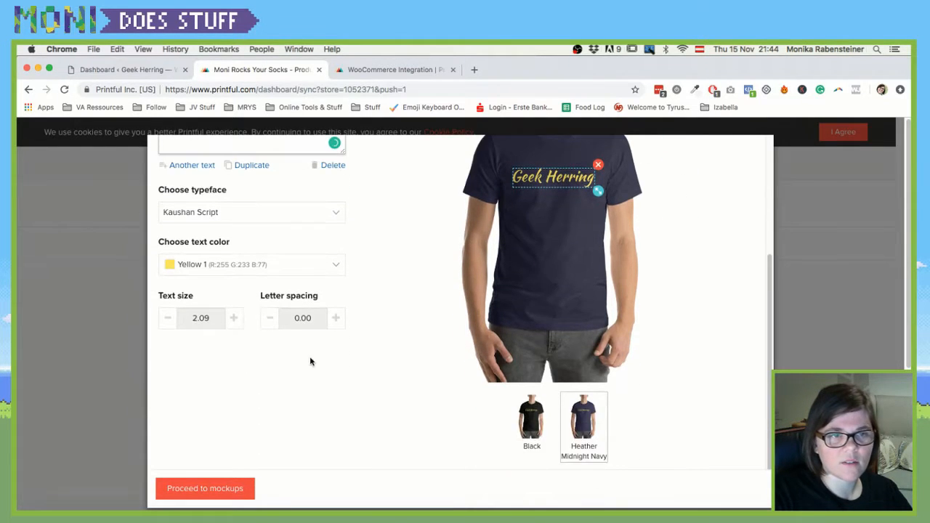
scroll(310, 360, up, 4)
drag(548, 352, 550, 359)
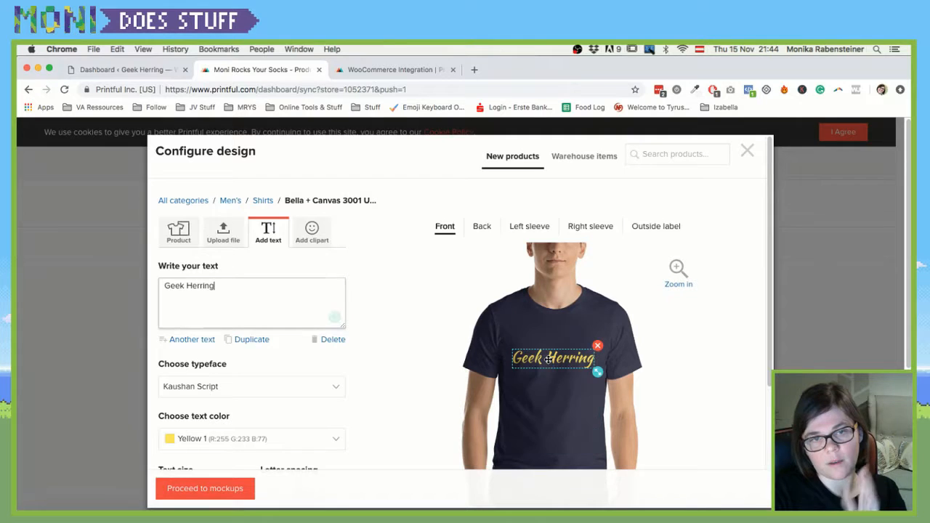
click(460, 327)
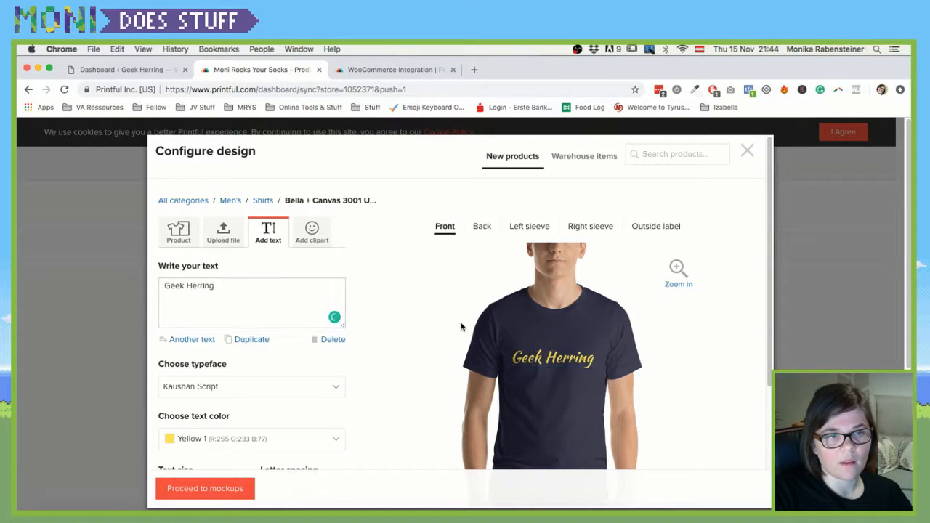
Add a second text reading "Critical Geek Culture Podcast" to the front of the T-shirt
click(184, 341)
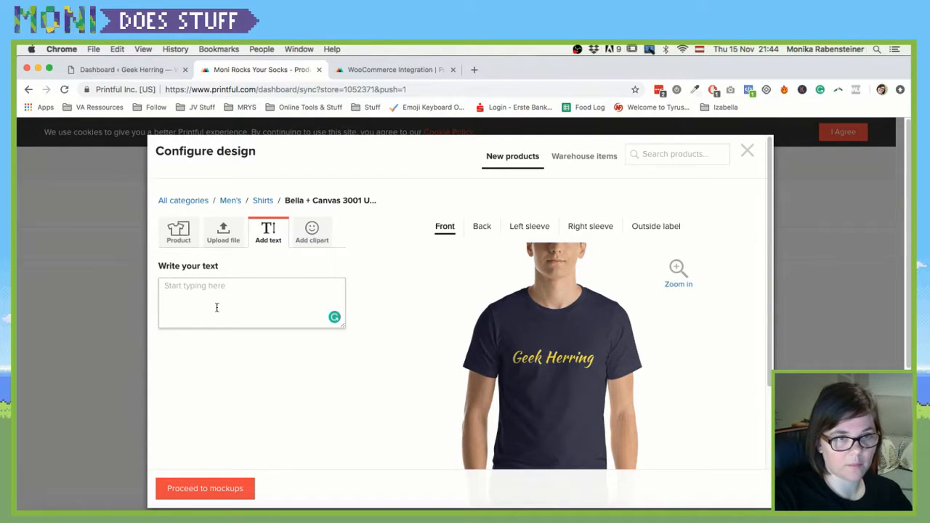
text(Critical G)
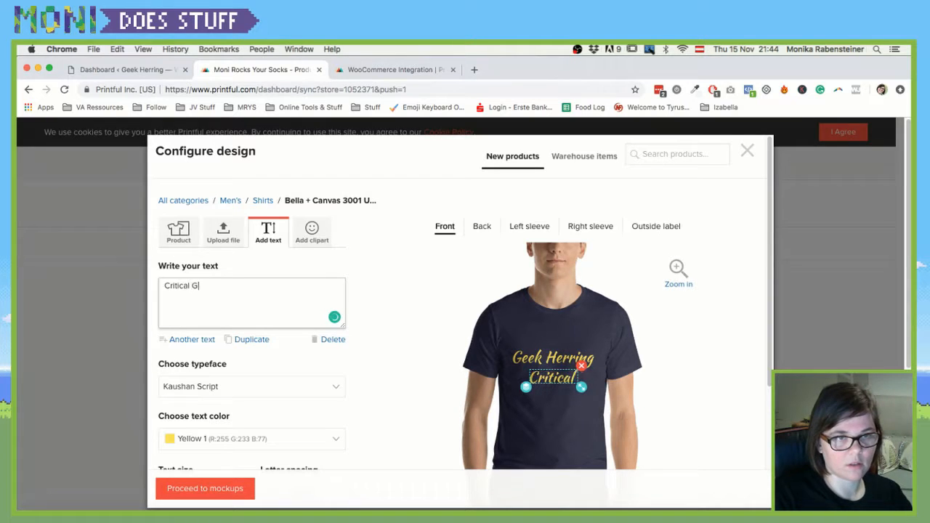
text(eek Cu)
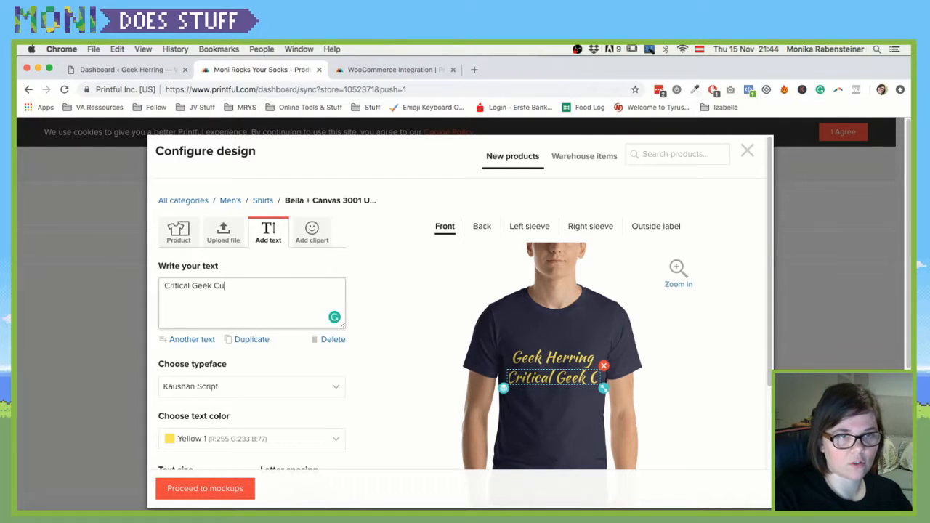
text(lture )
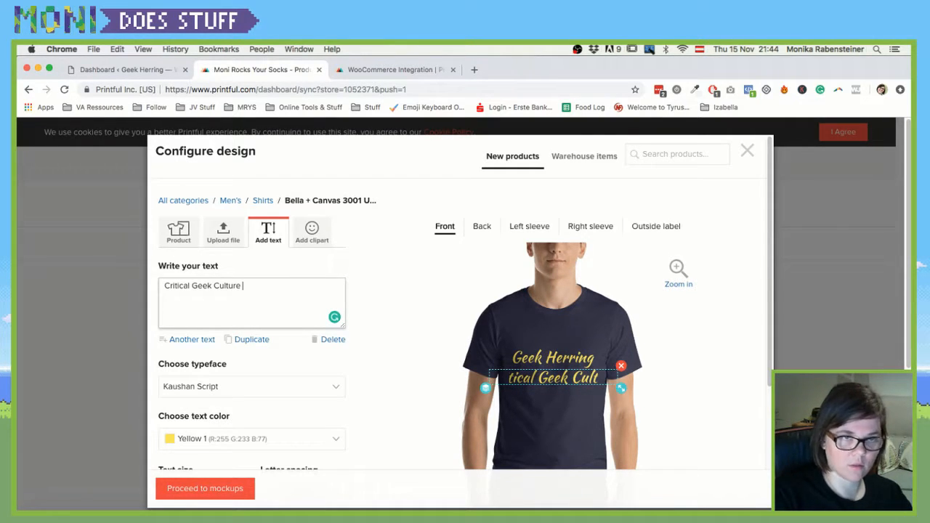
text(Podcast)
Set the typeface of the "Critical Geek Culture Podcast" text to Montserrat Medium
click(222, 386)
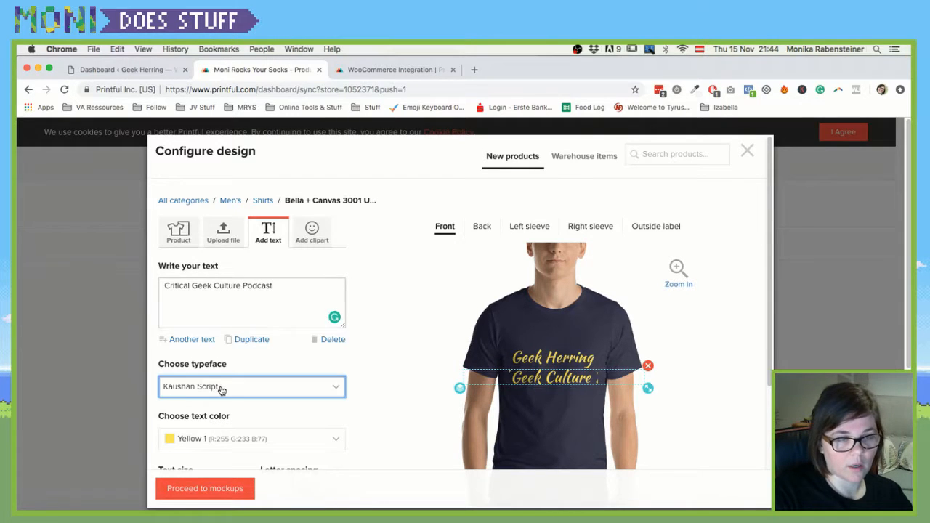
scroll(222, 407, down, 5)
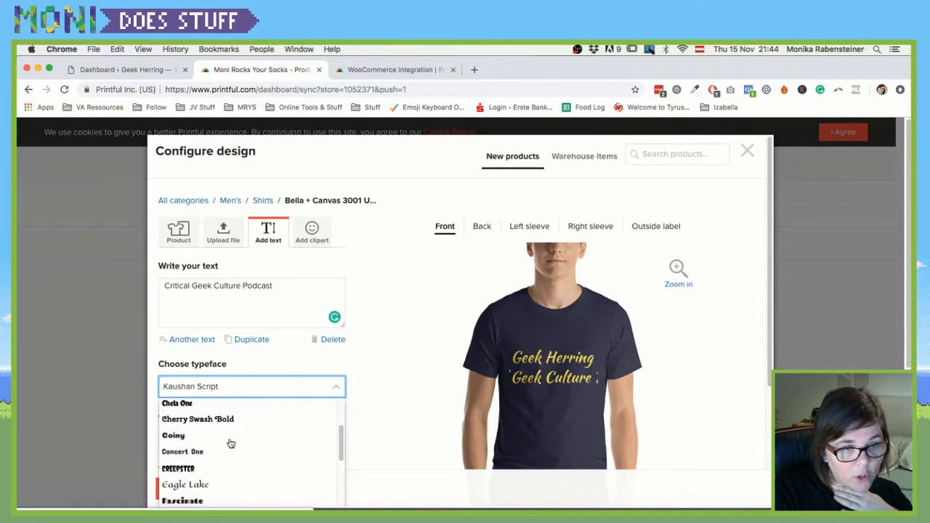
scroll(231, 448, down, 10)
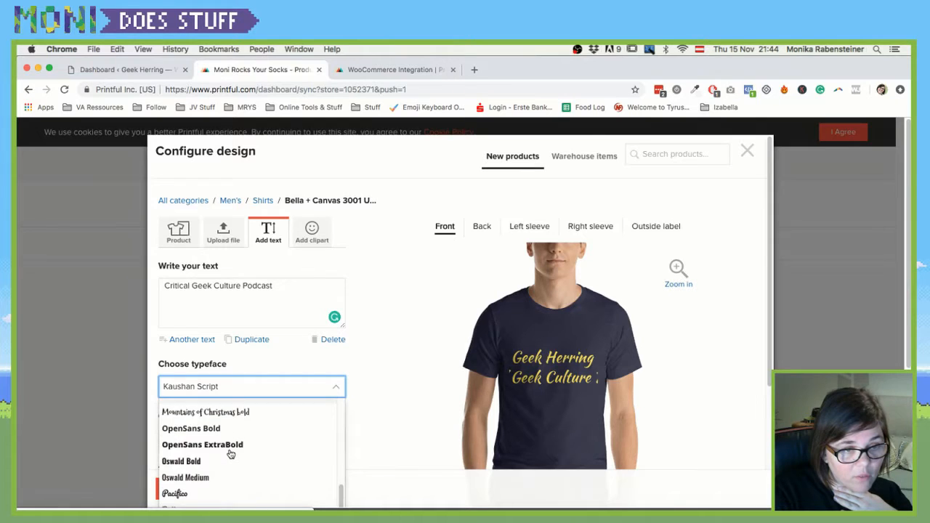
click(228, 421)
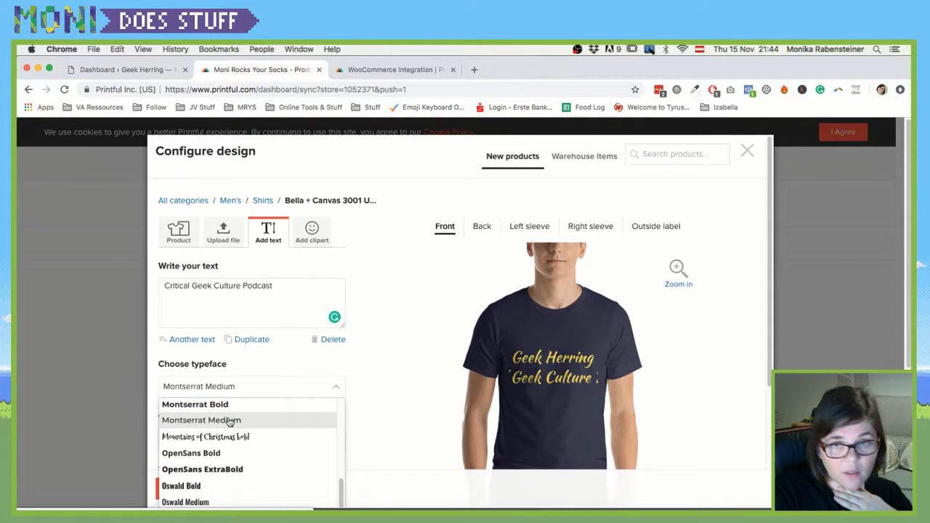
click(212, 288)
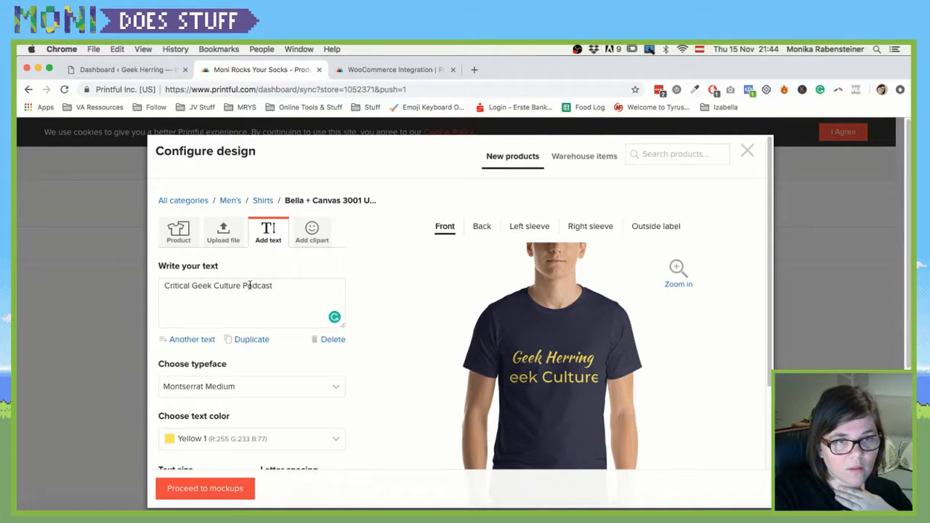
Reduce the "Critical Geek Culture Podcast" text size to 0.69
scroll(278, 401, down, 1)
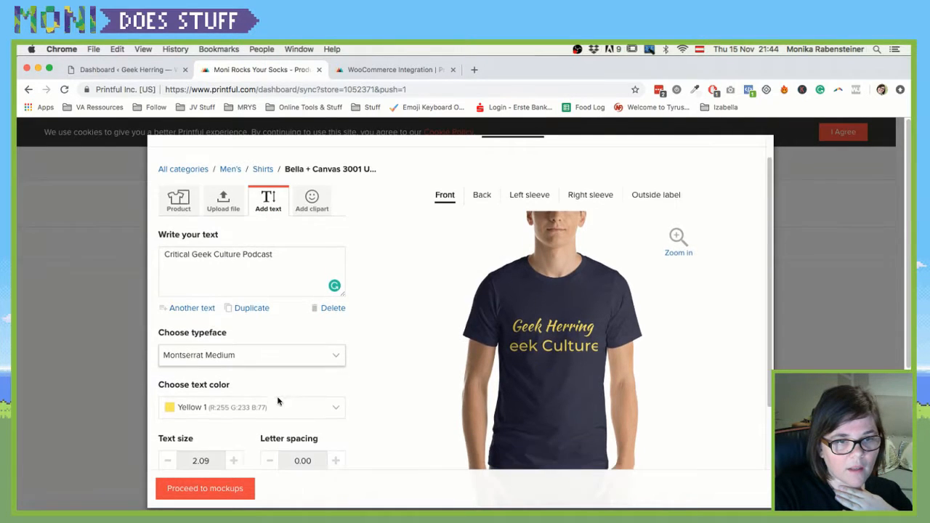
click(168, 461)
click(168, 461)
click(168, 461)
click(168, 461)
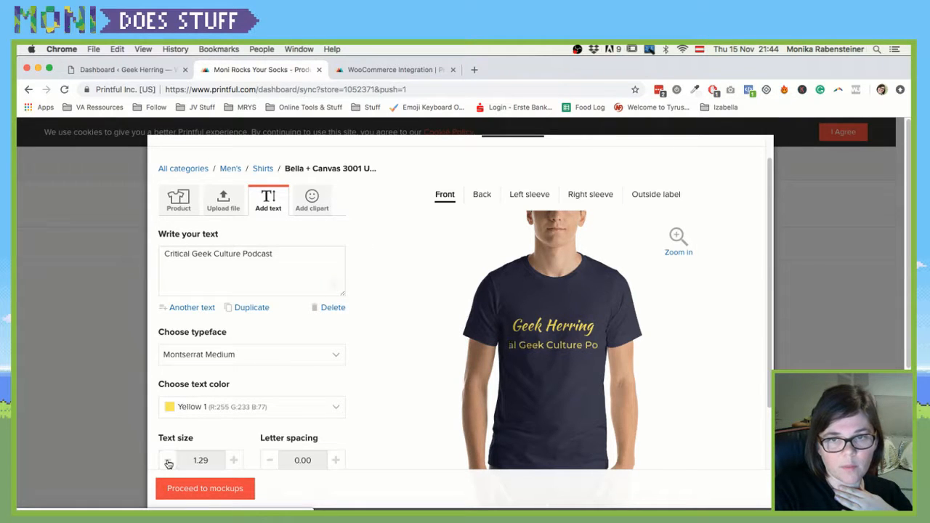
click(167, 461)
click(168, 461)
click(168, 461)
click(168, 461)
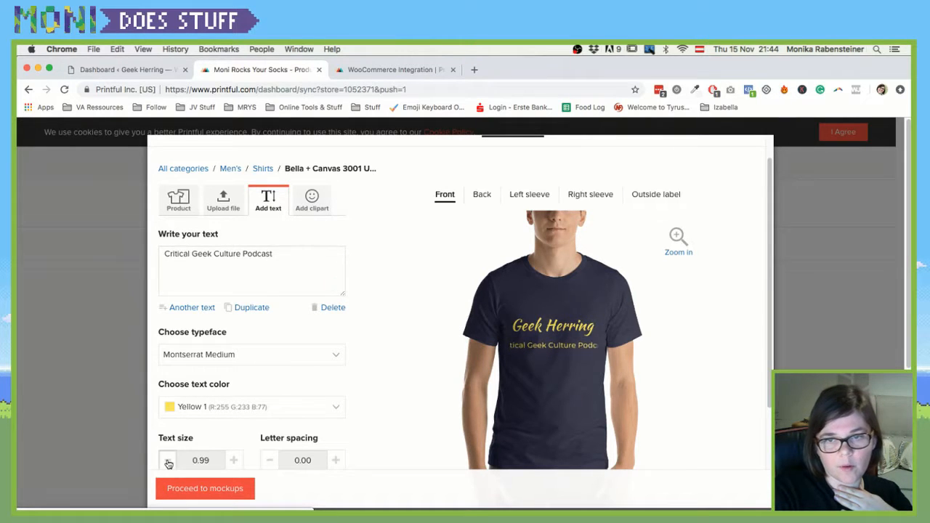
click(235, 464)
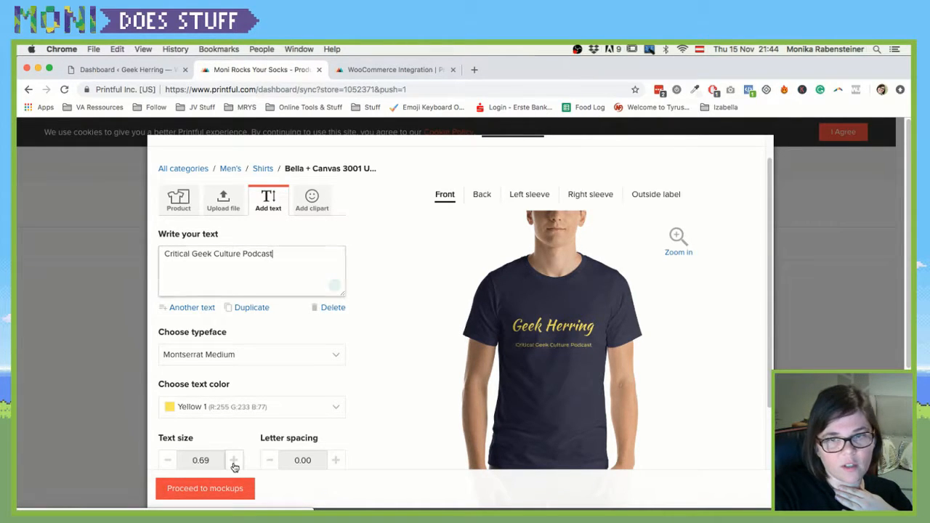
Move the "Critical Geek Culture Podcast" line slightly closer beneath "Geek Herring" and color it White
click(567, 346)
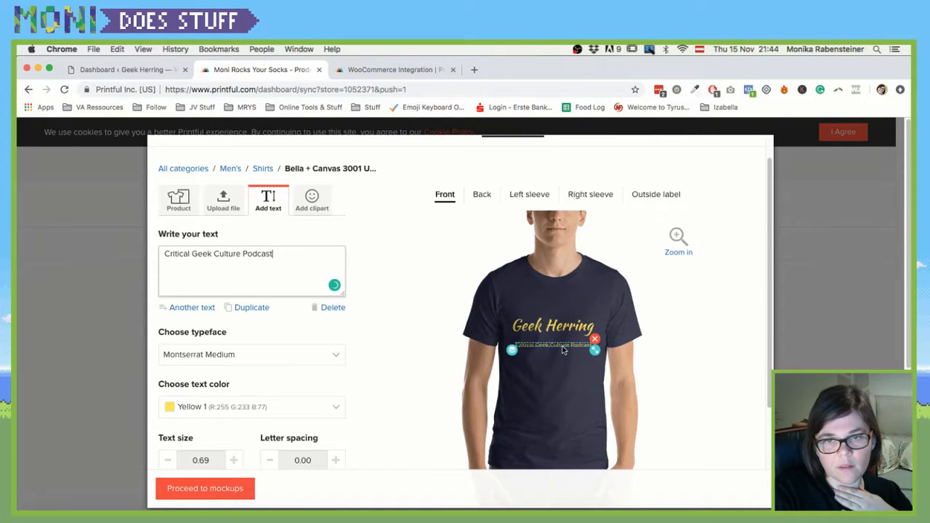
drag(563, 346, 563, 343)
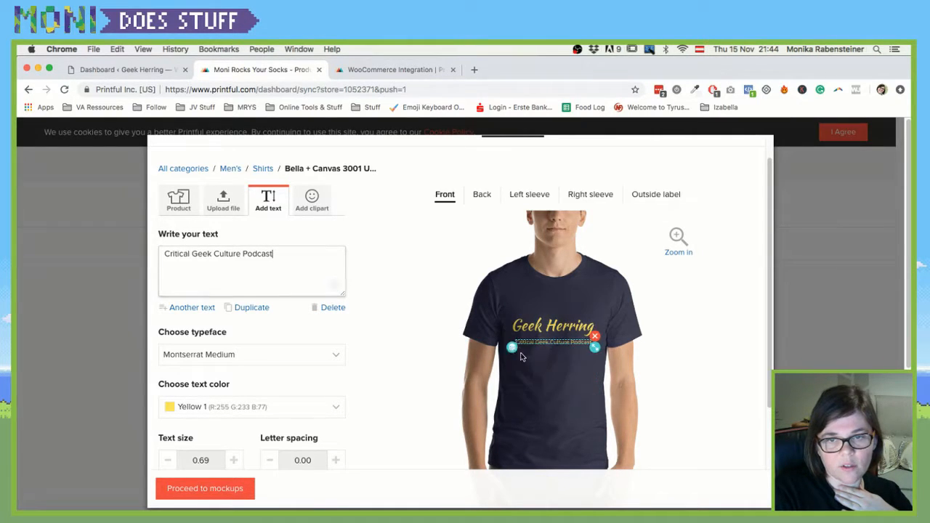
click(543, 341)
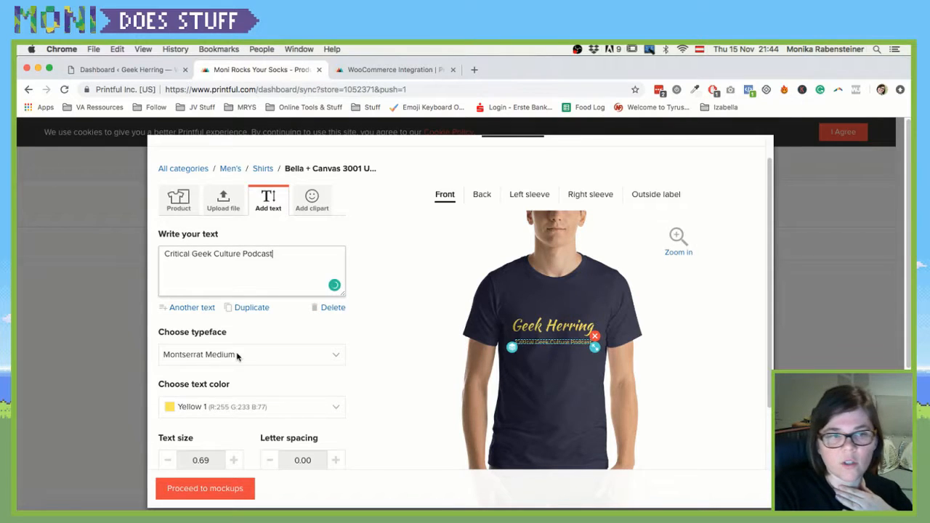
click(222, 409)
click(187, 437)
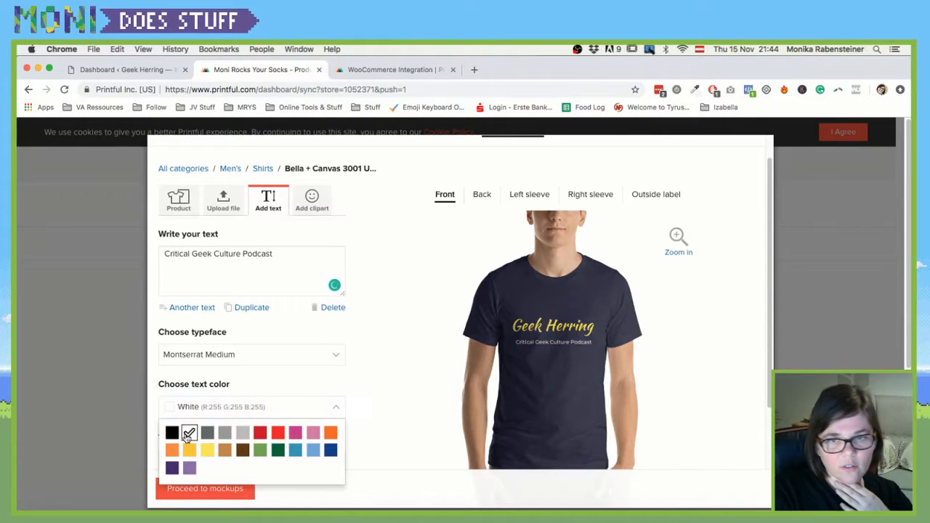
click(418, 325)
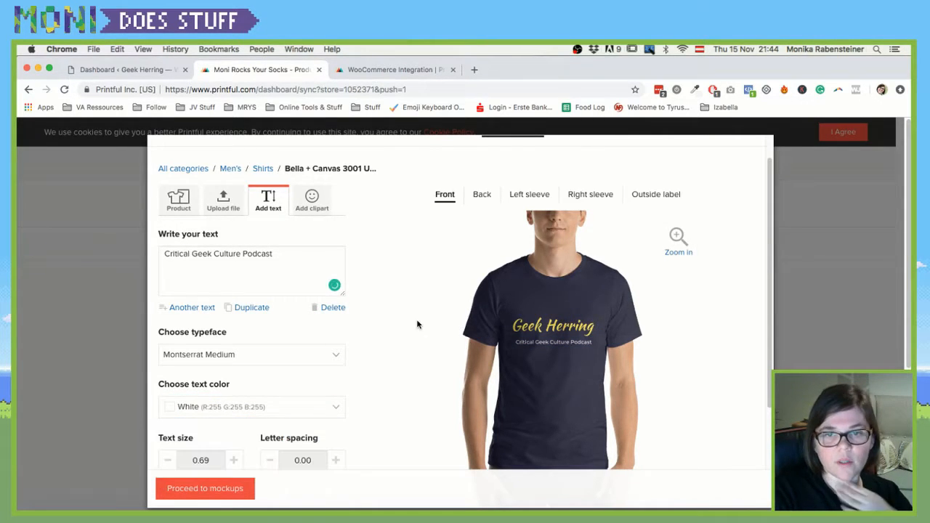
Browse the Shapes & Symbols clipart group for the T-shirt design
click(313, 204)
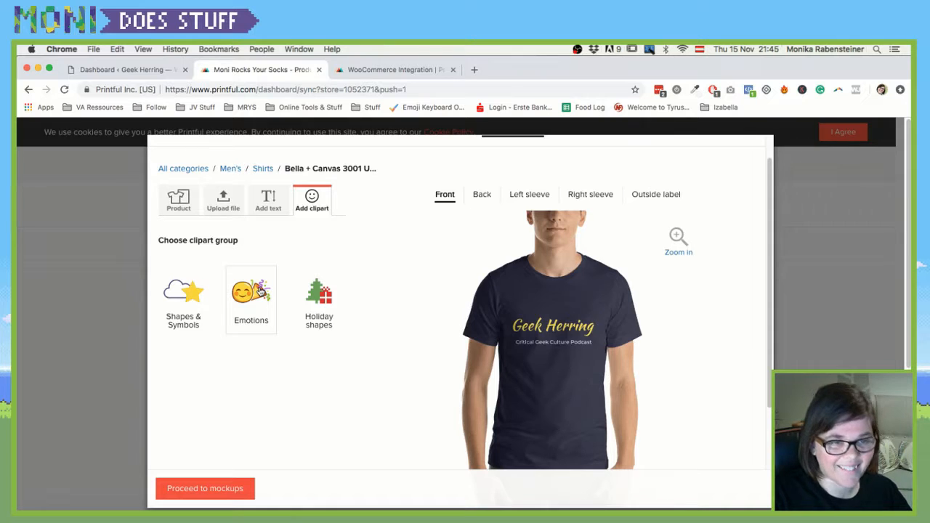
click(172, 306)
scroll(295, 374, down, 2)
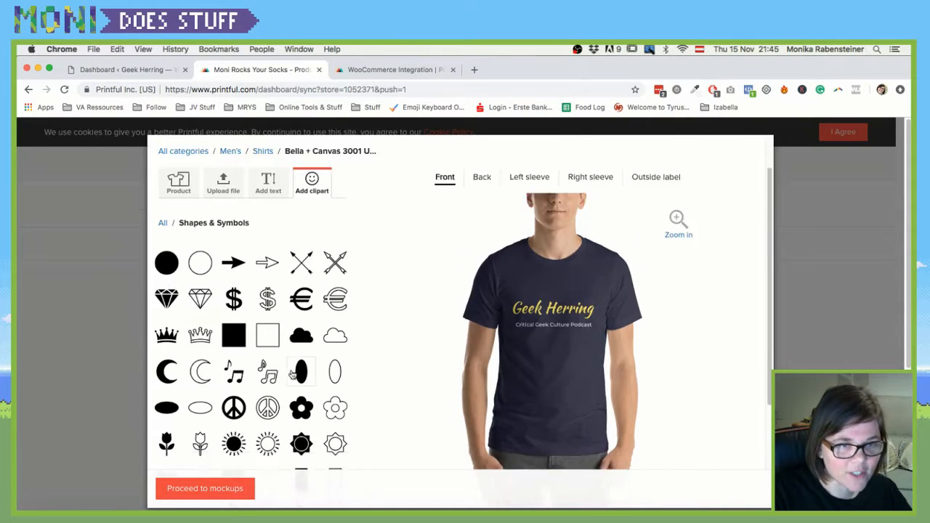
scroll(291, 372, down, 2)
scroll(292, 371, up, 5)
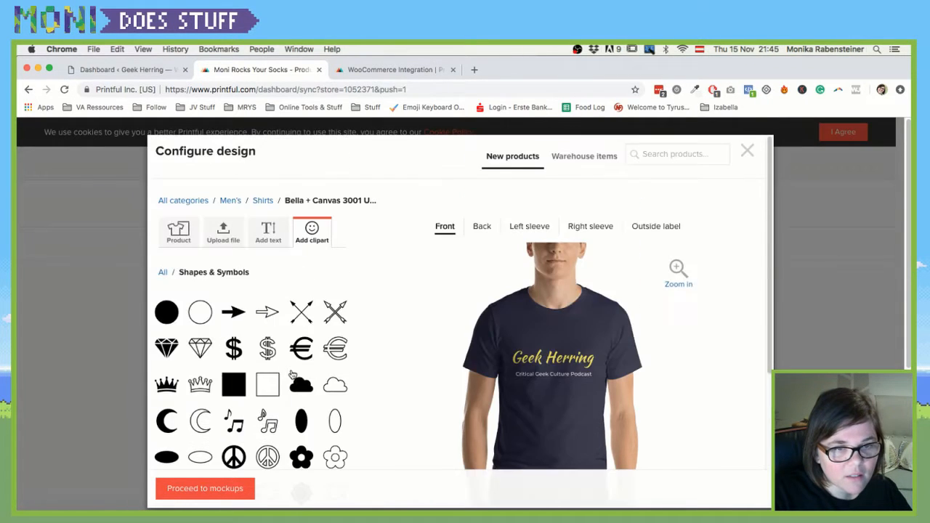
Add the Pile of poo clipart from the Emotions group, shrink it and place it beneath the podcast text
click(164, 271)
click(249, 320)
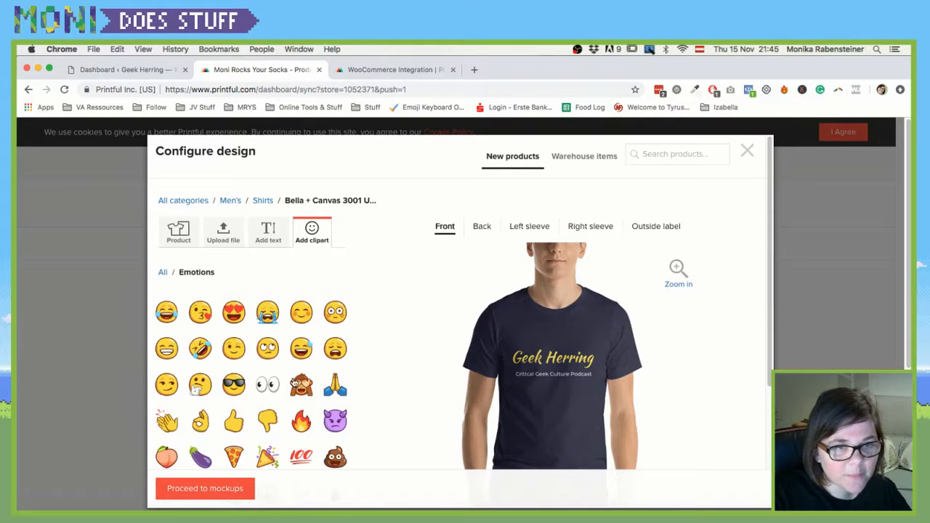
scroll(291, 378, down, 2)
click(334, 387)
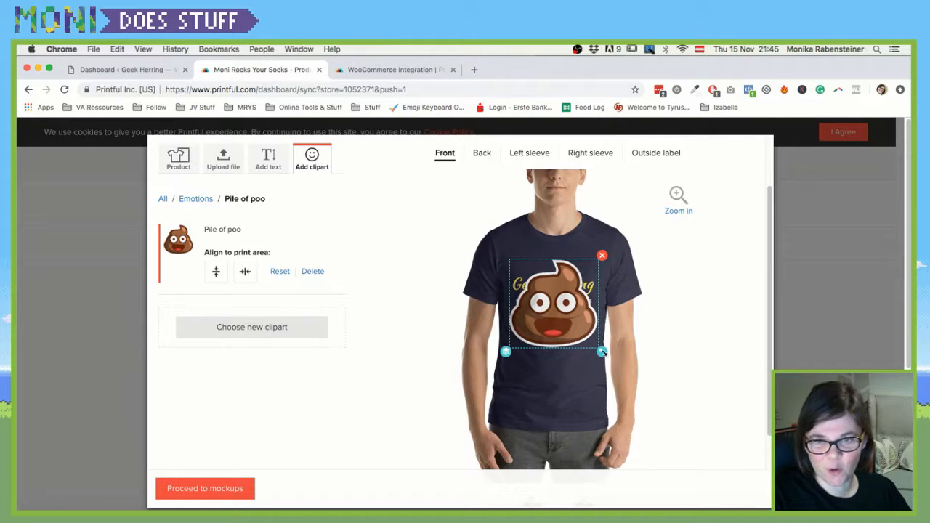
drag(602, 351, 562, 333)
click(417, 342)
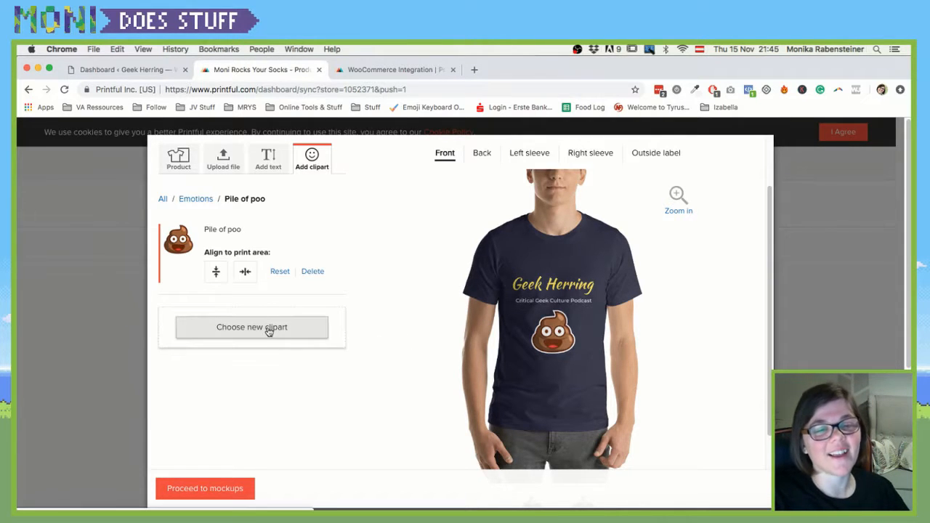
Try centering the Pile of poo clipart vertically, then move it back beneath the text and center it horizontally in the print area
click(538, 334)
click(218, 272)
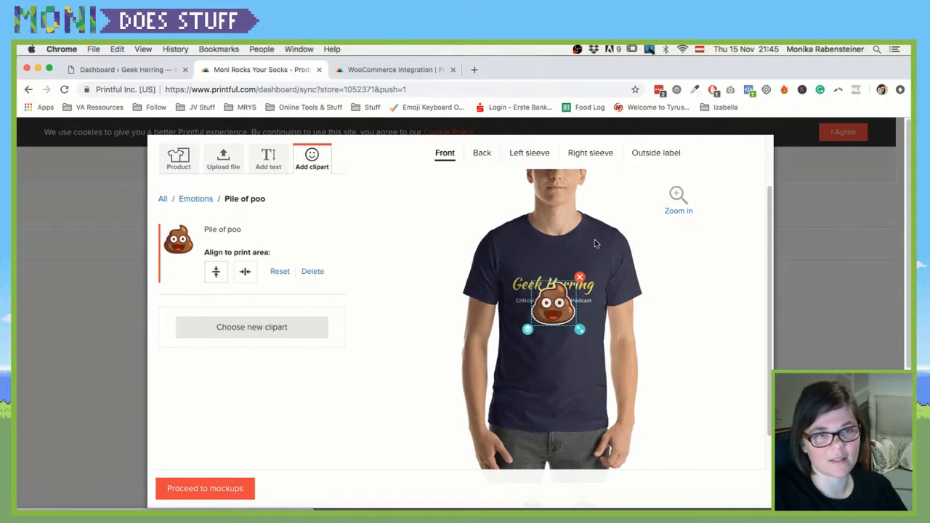
drag(556, 313, 557, 341)
click(248, 279)
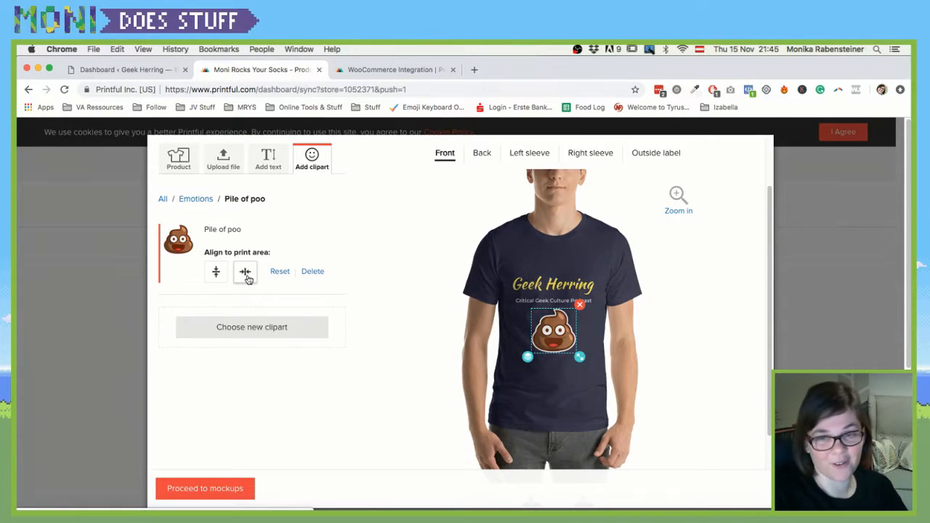
click(411, 245)
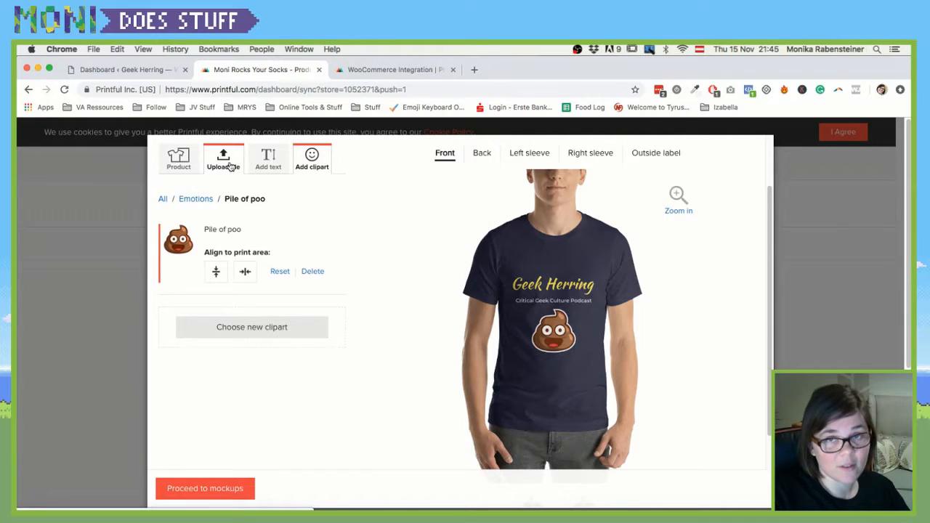
Proceed to the mockups, compare the available styles and choose Wrinkled mockups for the product images
click(201, 488)
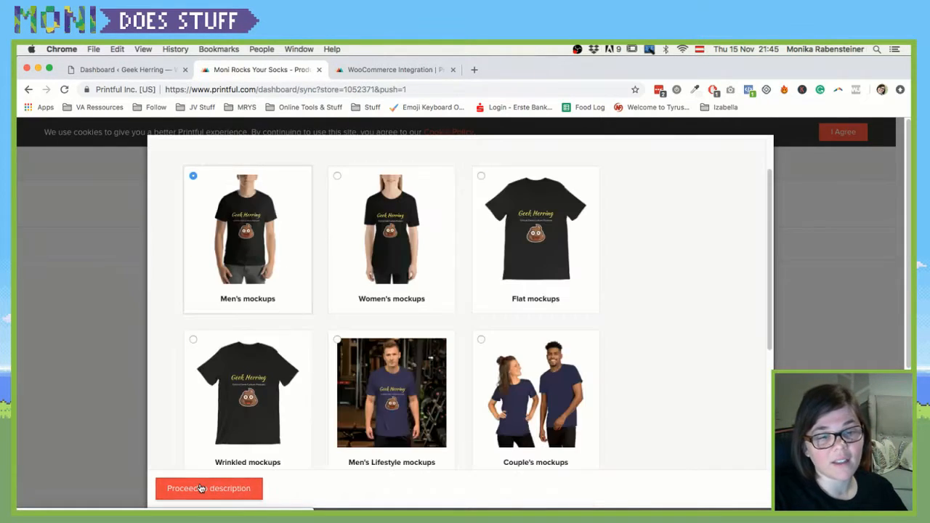
scroll(649, 380, down, 1)
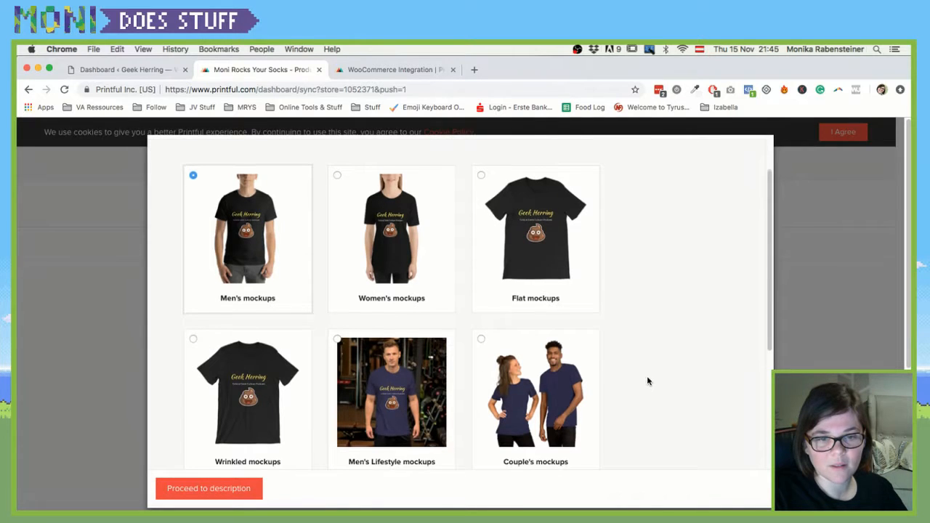
scroll(361, 382, down, 2)
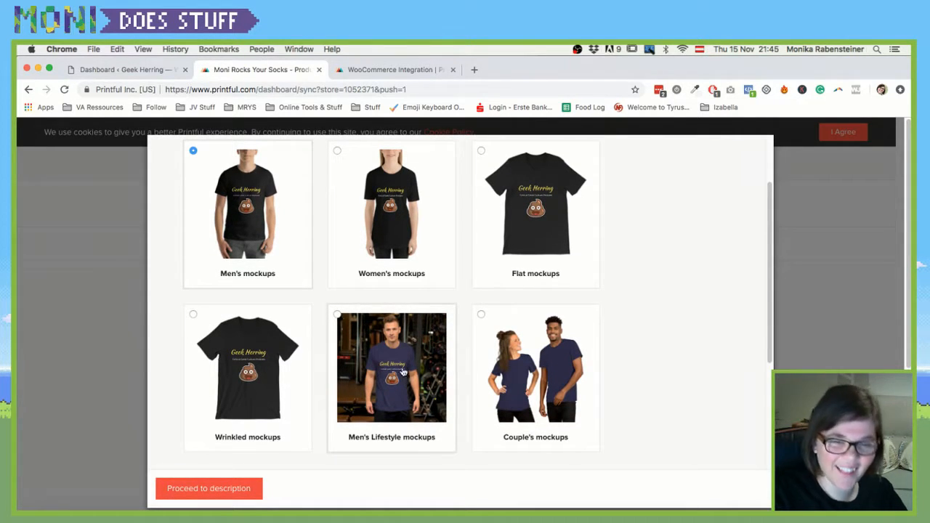
scroll(399, 367, up, 5)
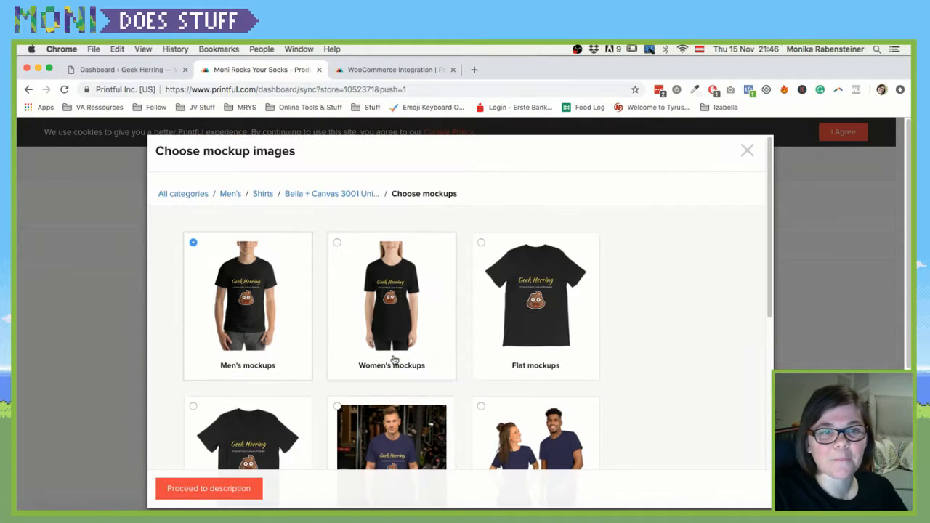
click(339, 253)
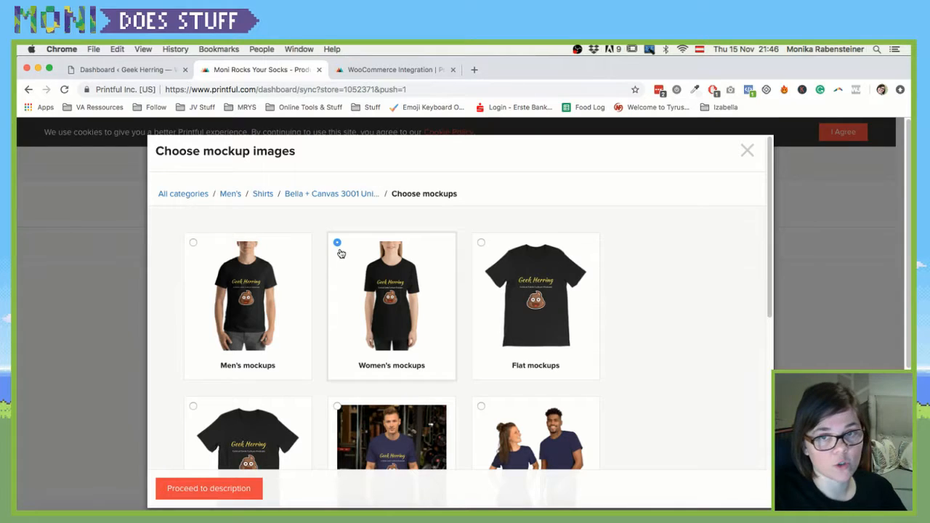
scroll(312, 306, down, 4)
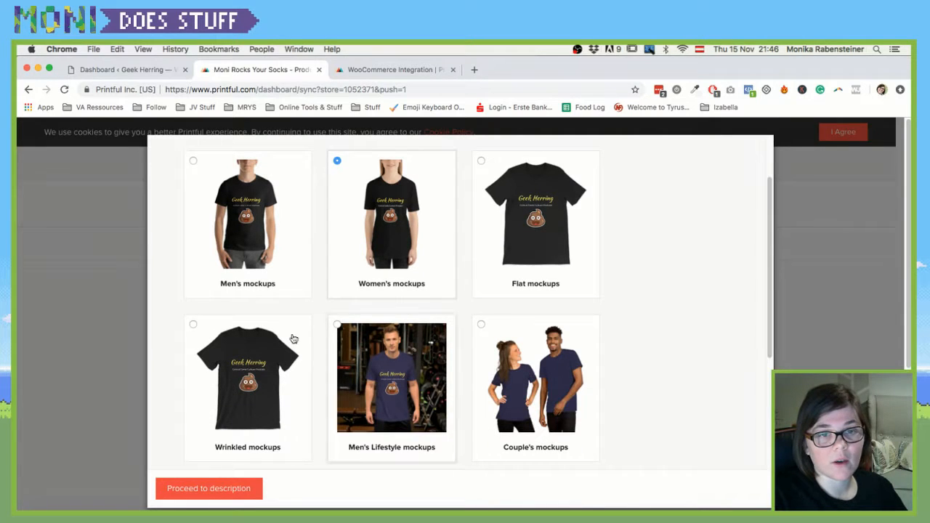
click(194, 334)
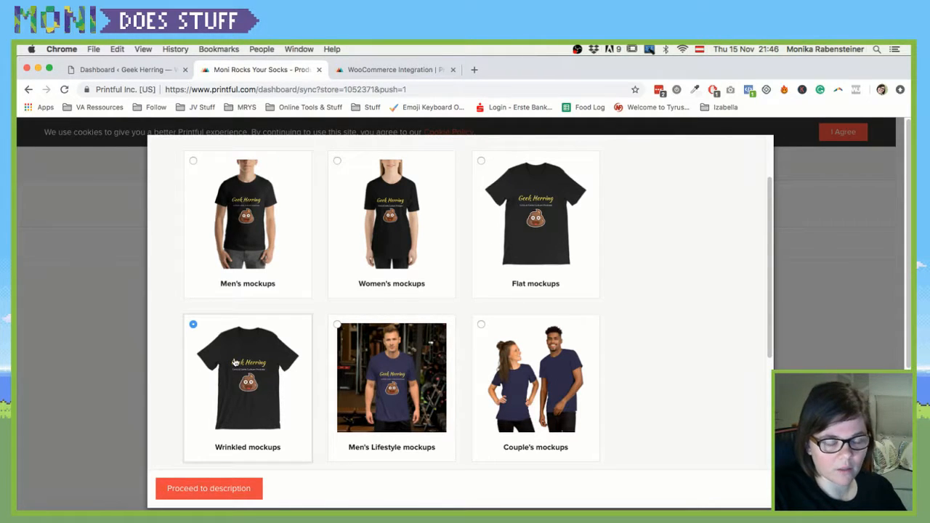
click(549, 220)
click(258, 375)
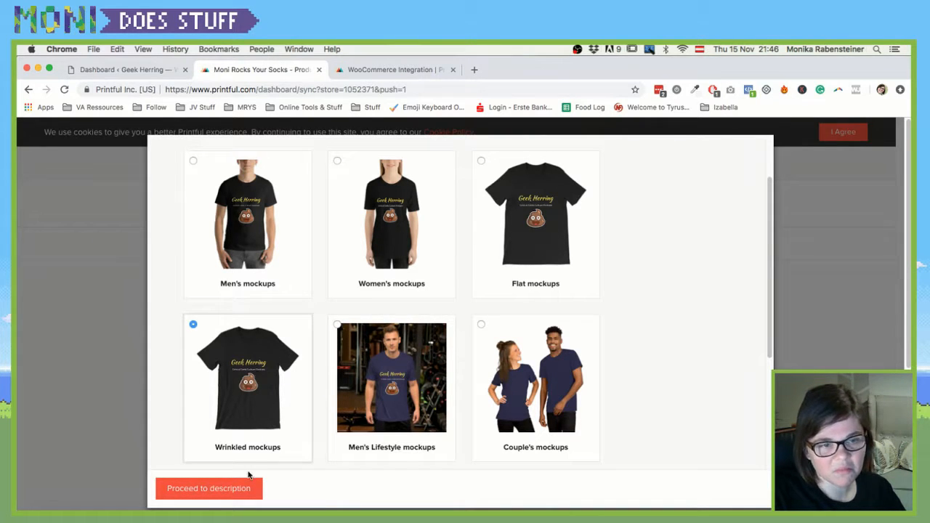
scroll(536, 404, down, 2)
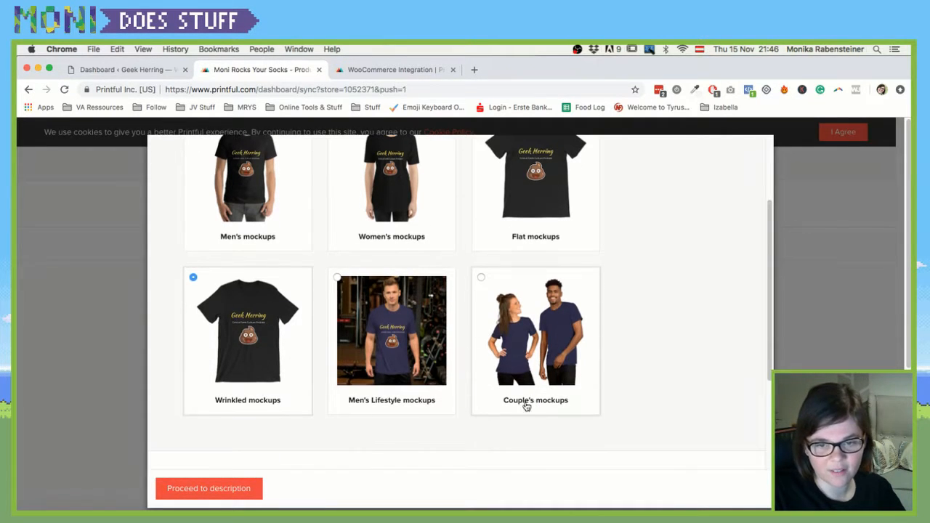
Proceed to the product description and change the product title to "Geek Herring - Short-Sleeve Unisex T-Shirt"
click(220, 486)
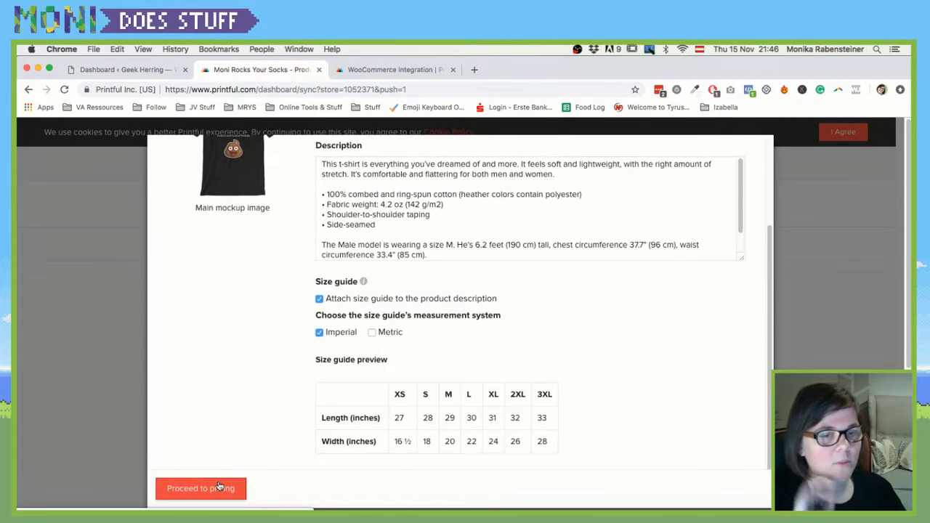
scroll(313, 306, up, 5)
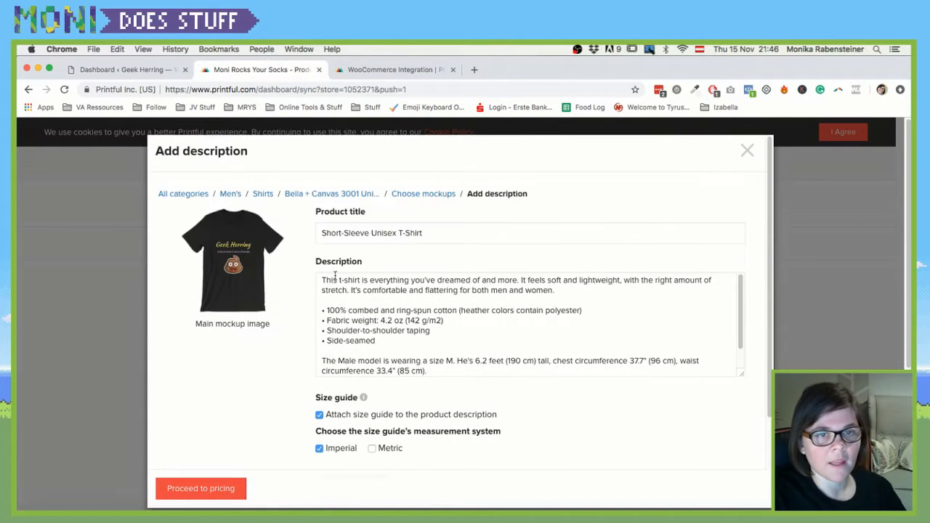
click(321, 233)
text(Geek Herring )
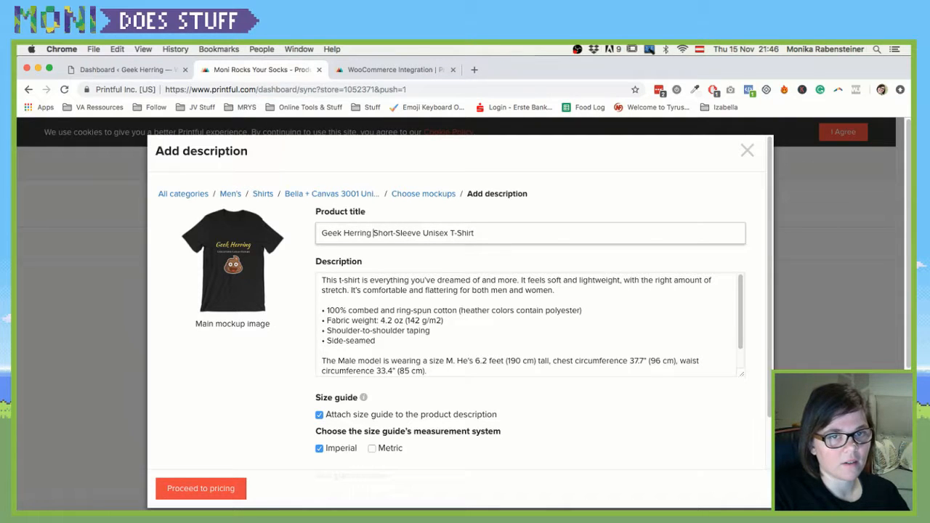
text(-)
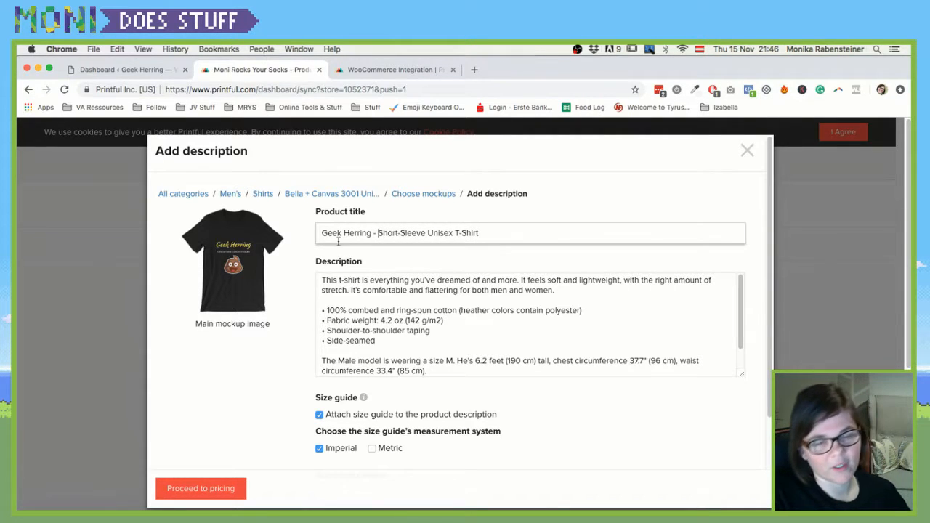
Add Metric measurements to the attached size guide alongside Imperial and review the size guide preview
click(389, 449)
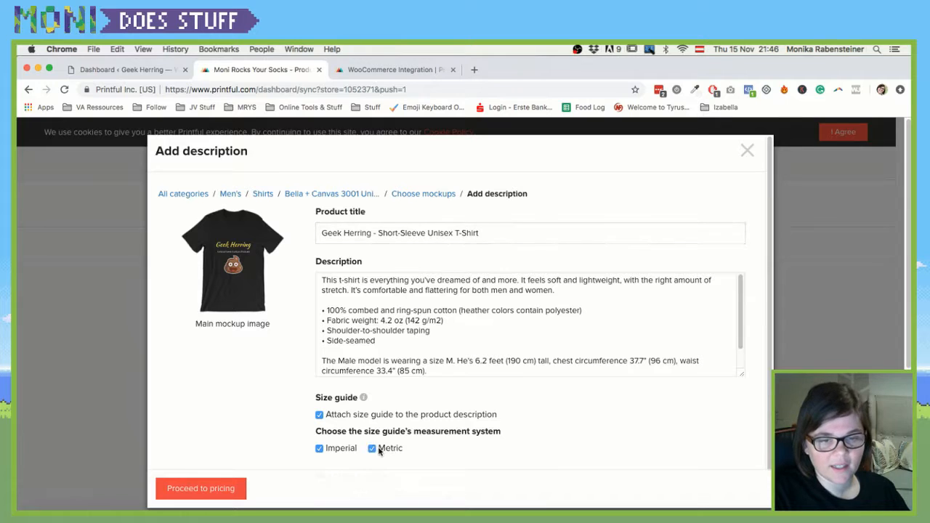
scroll(331, 405, down, 1)
scroll(427, 397, down, 4)
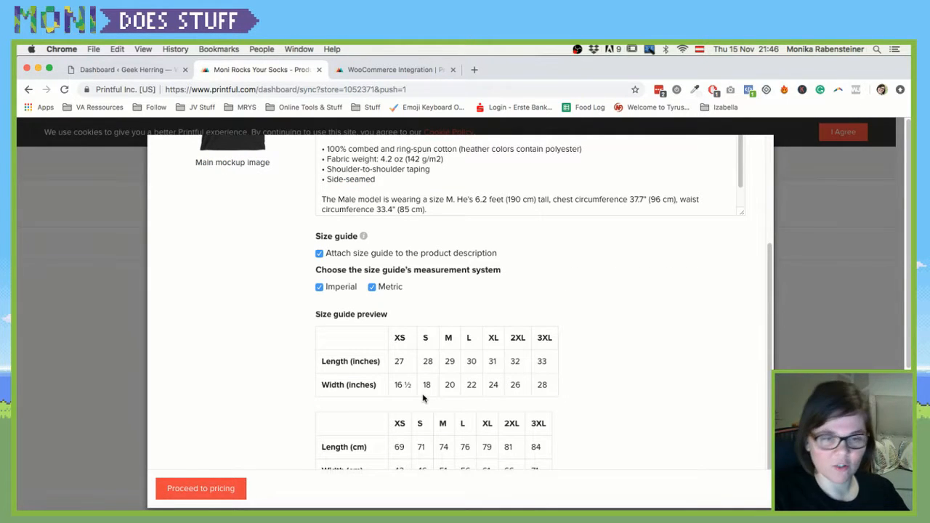
scroll(406, 371, down, 1)
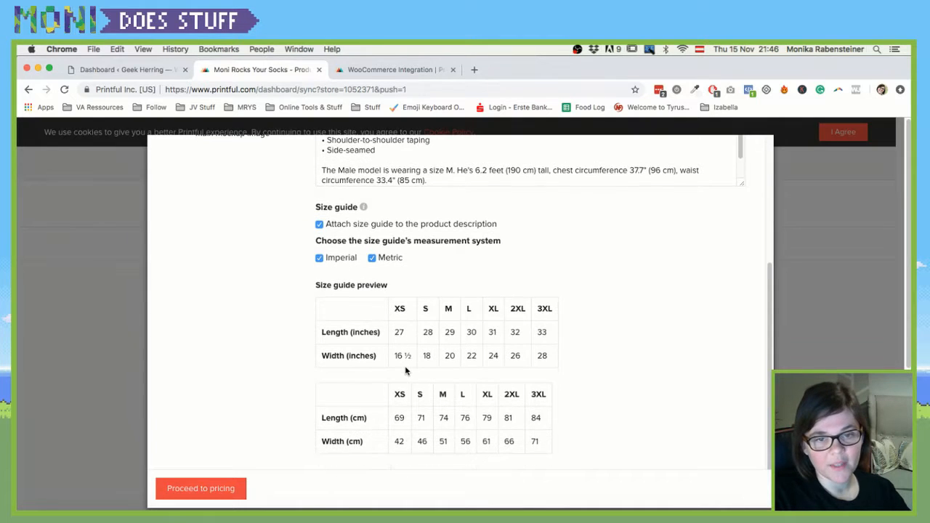
scroll(405, 371, up, 3)
scroll(405, 371, up, 2)
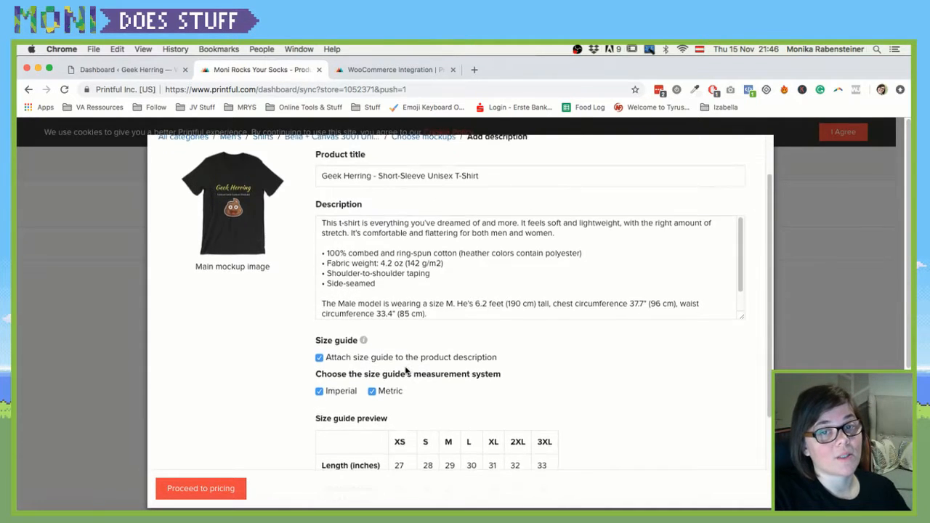
scroll(405, 367, down, 4)
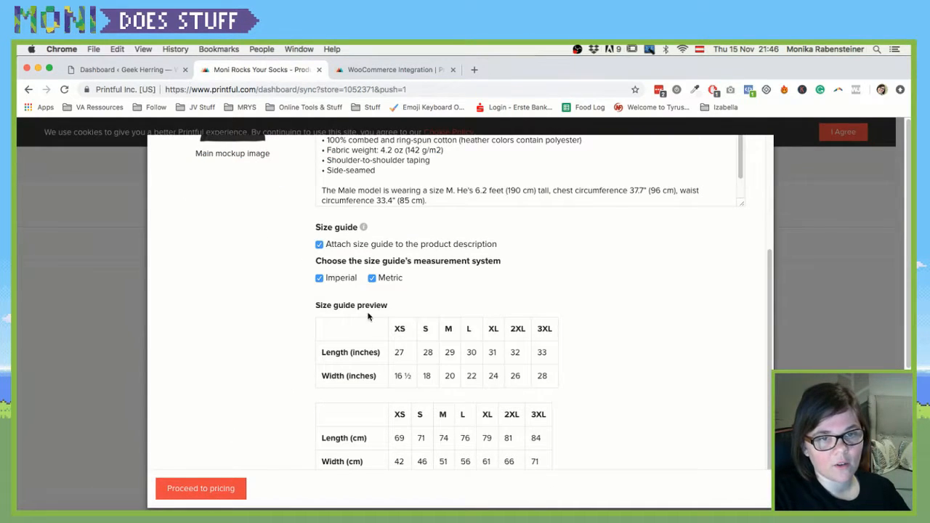
scroll(392, 284, up, 4)
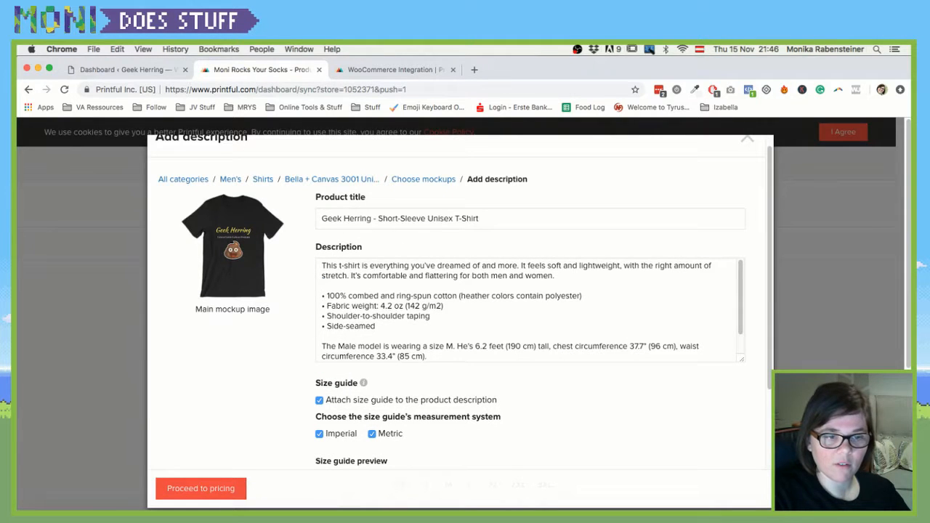
Set the profit markup for sizes XS - 3XL to 35% and submit the T-shirt to the store as a published product
click(218, 487)
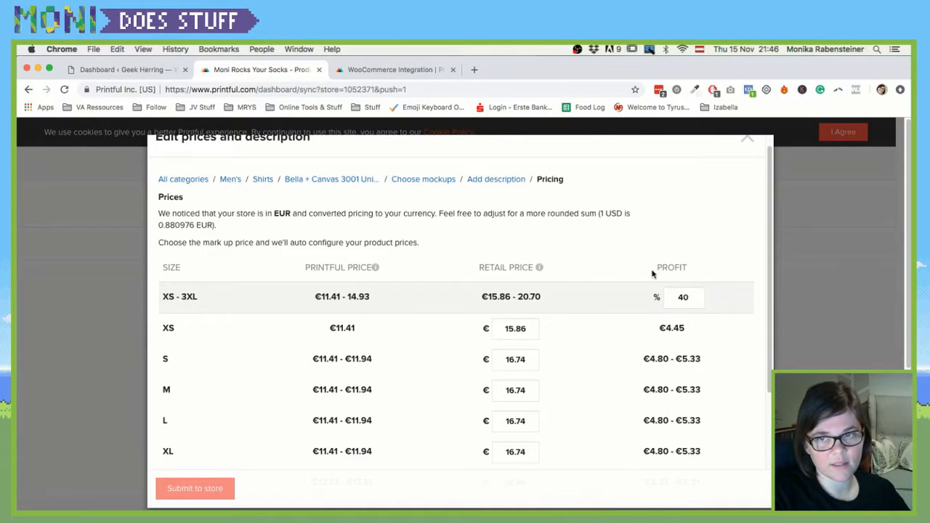
click(681, 297)
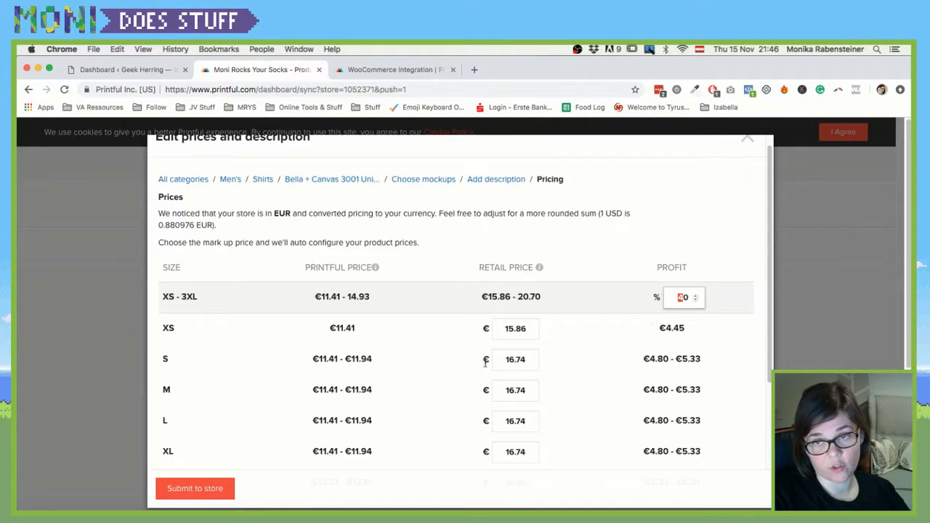
scroll(594, 313, down, 1)
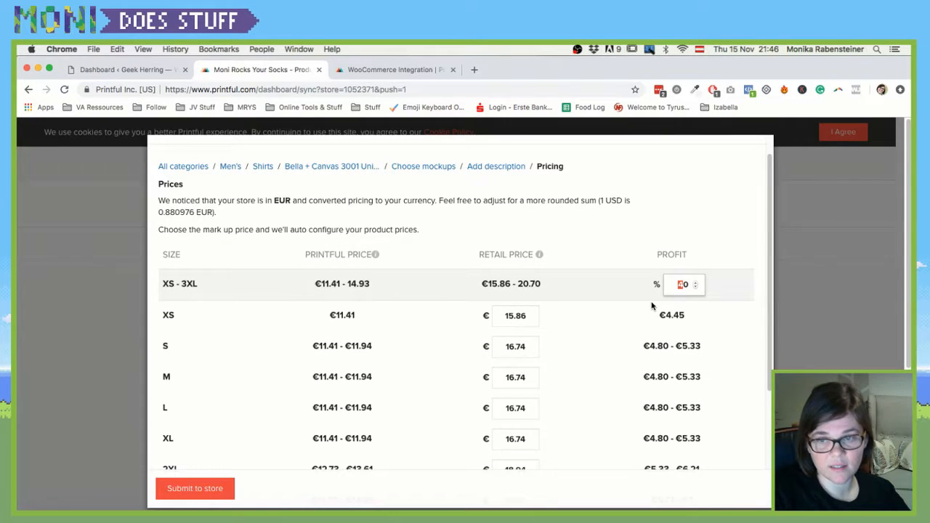
text(35)
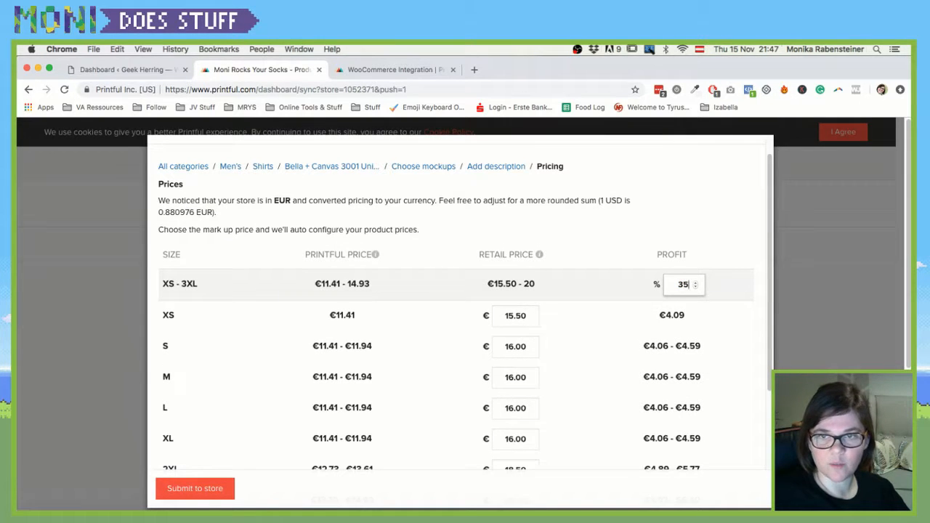
scroll(617, 370, down, 3)
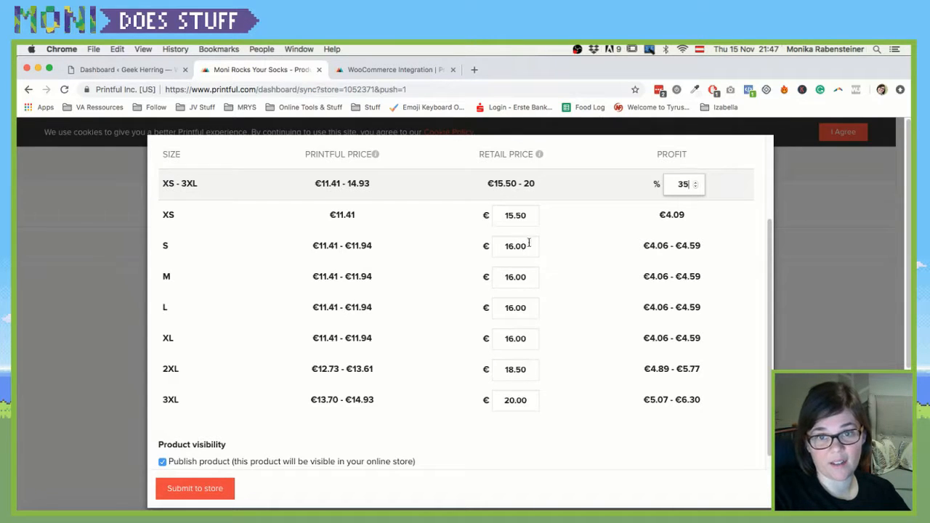
scroll(289, 403, down, 1)
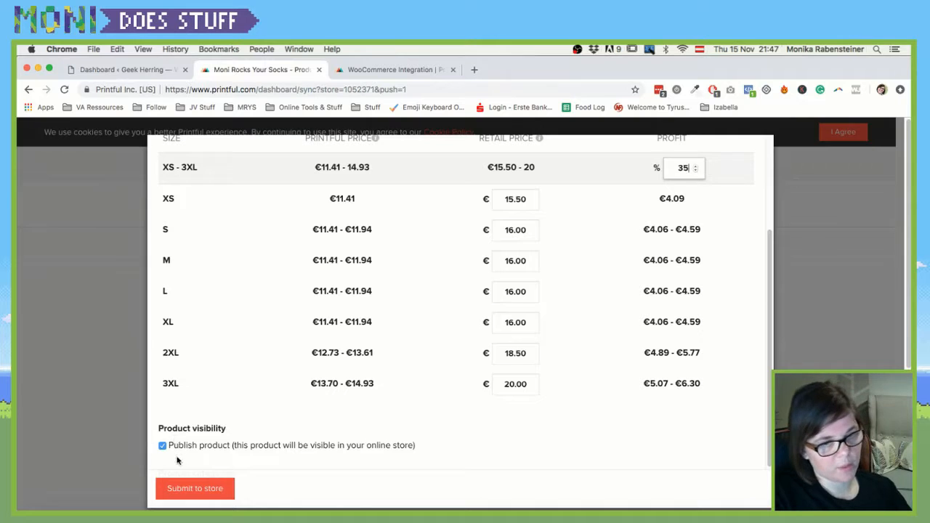
click(198, 485)
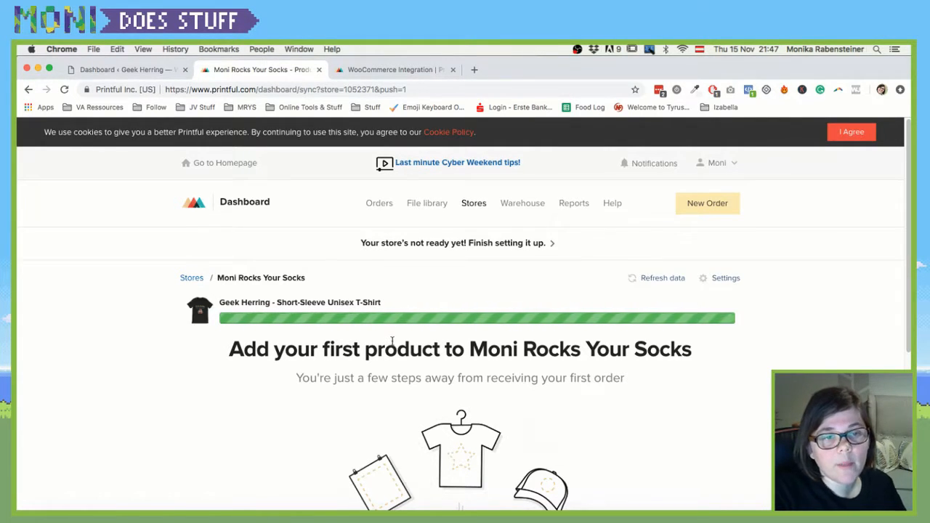
Switch to the Geek Herring WordPress dashboard and open the WooCommerce product list to check for the submitted T-shirt
scroll(537, 309, down, 5)
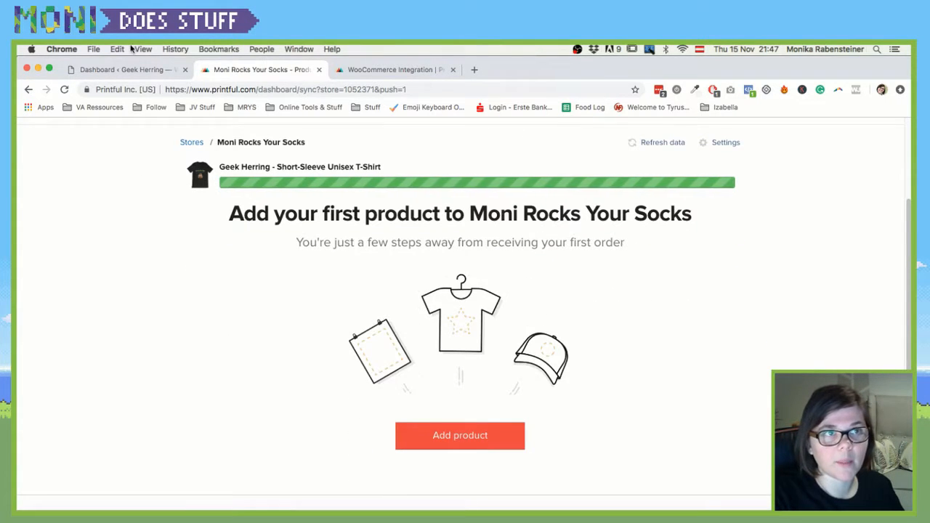
click(137, 70)
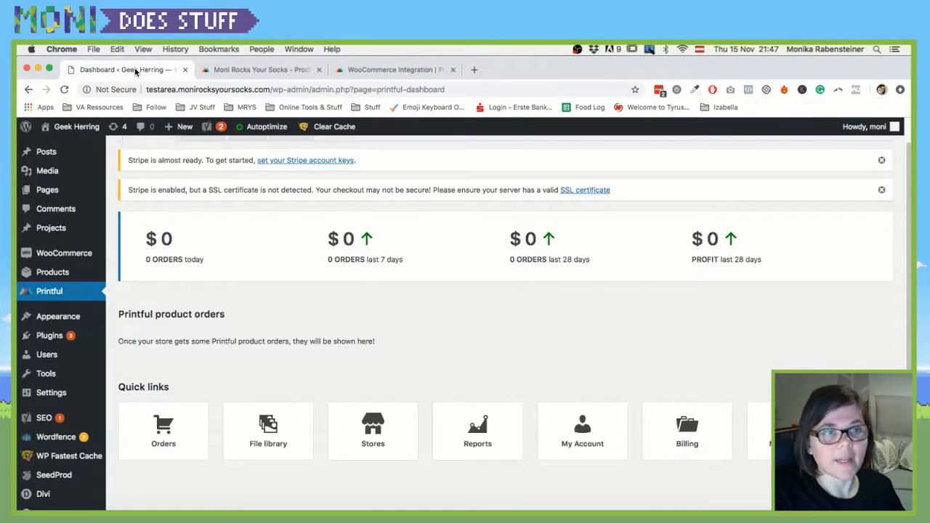
click(48, 272)
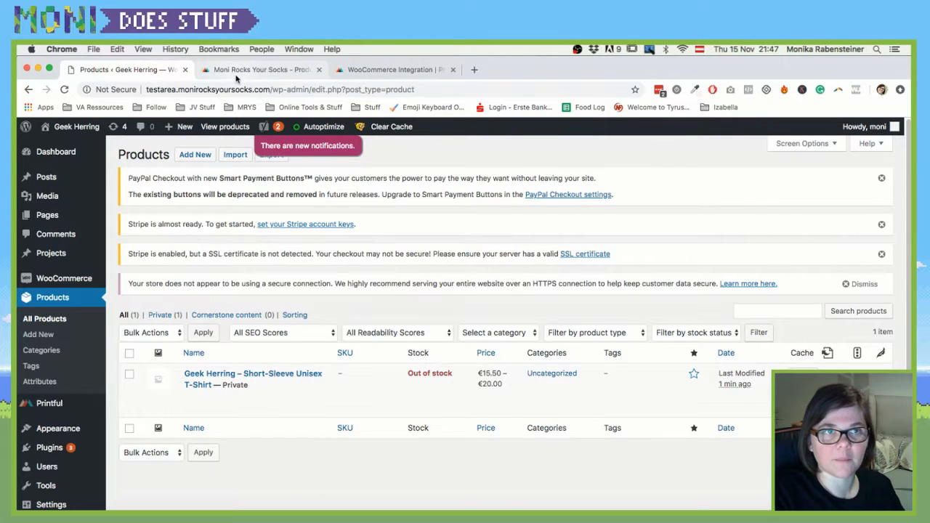
Reload the WooCommerce product list, then switch back to the Printful store dashboard and dismiss the category chooser
click(63, 89)
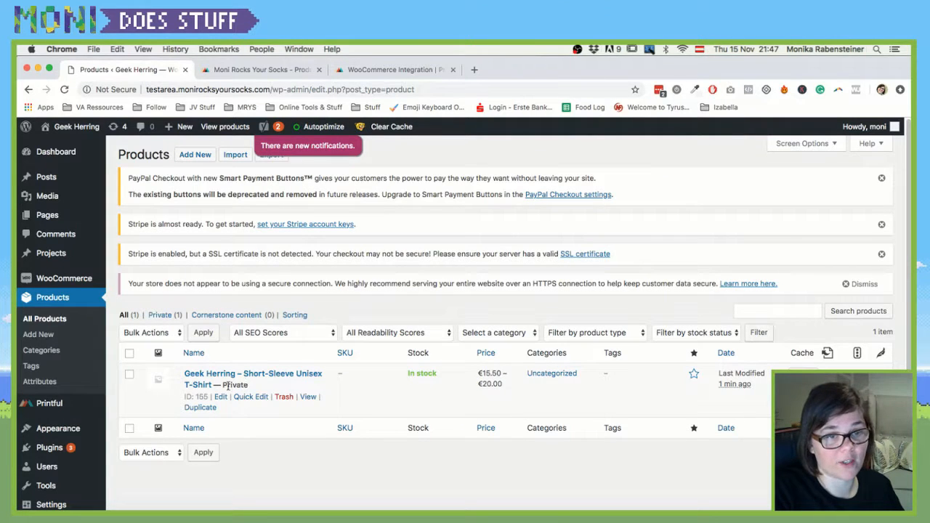
click(276, 86)
click(274, 73)
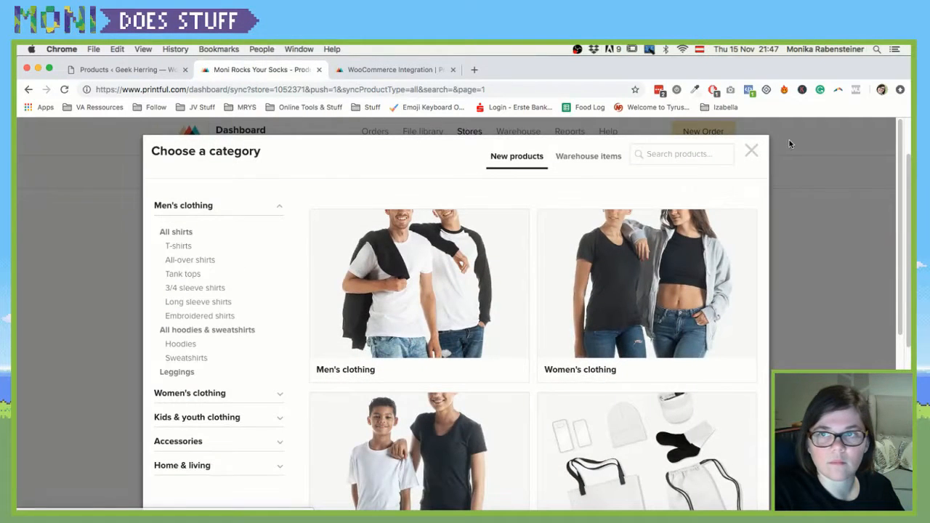
click(751, 150)
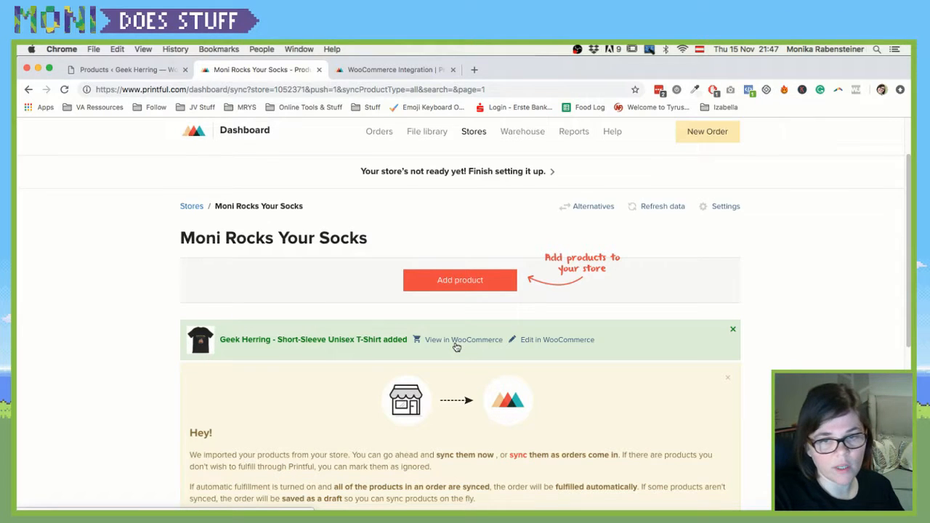
View the added Geek Herring T-shirt in WooCommerce from Printful and look over its product page down to the description
scroll(458, 345, down, 1)
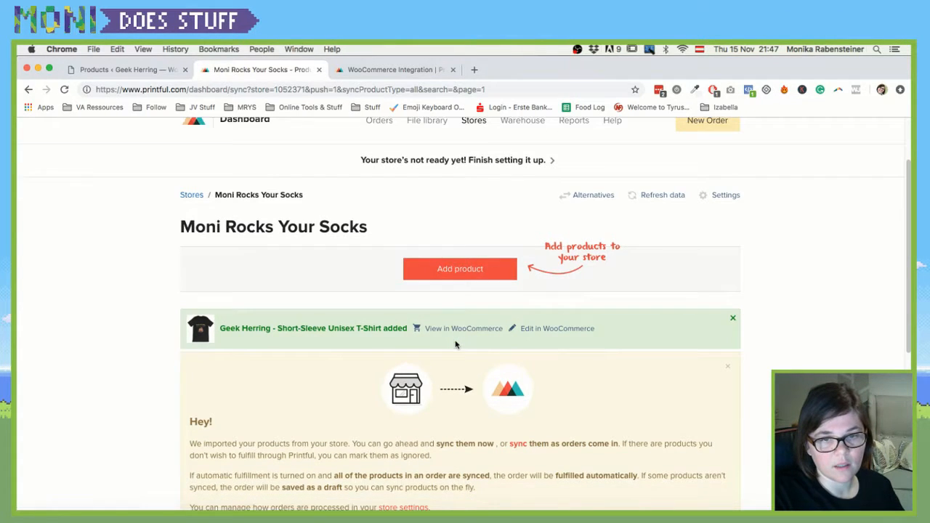
click(463, 328)
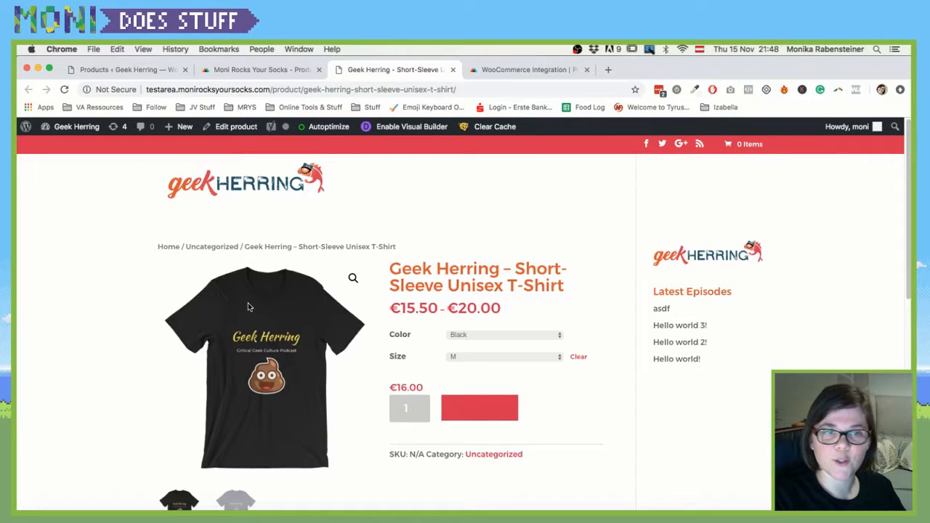
scroll(554, 405, down, 10)
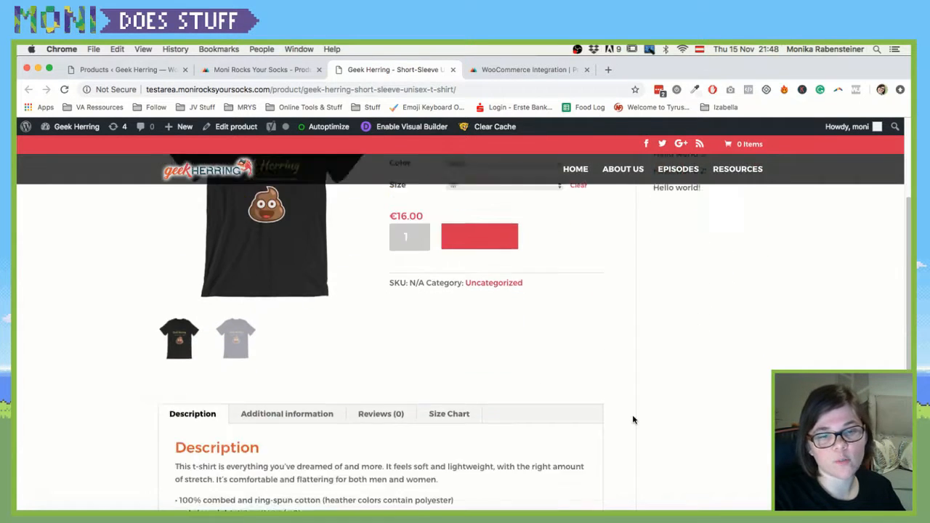
scroll(632, 420, up, 10)
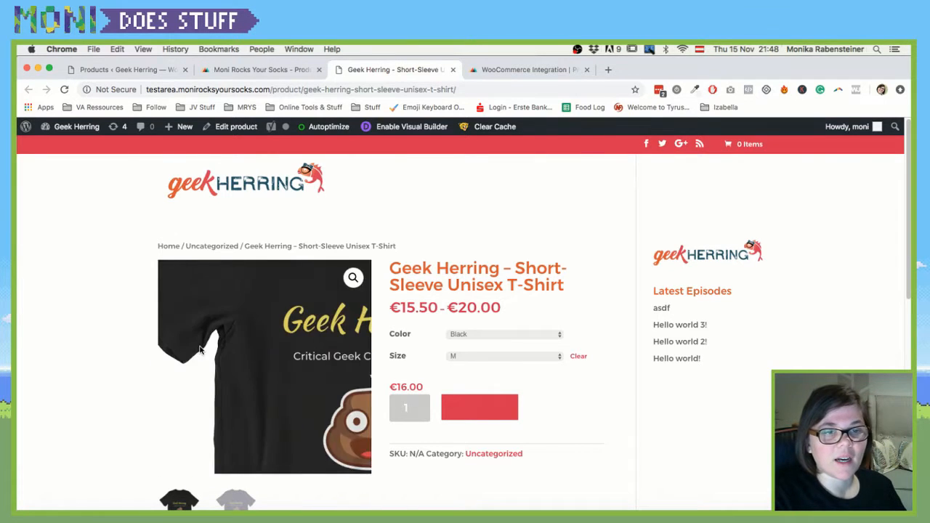
Preview the T-shirt's variants on the product page by choosing the color Heather Midnight Navy and size XL
click(505, 336)
click(495, 320)
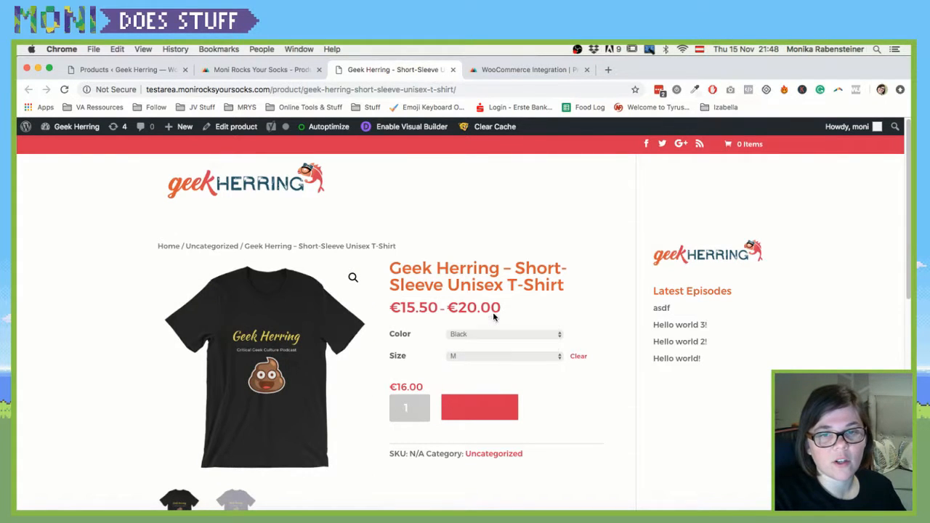
click(502, 355)
click(467, 356)
click(503, 334)
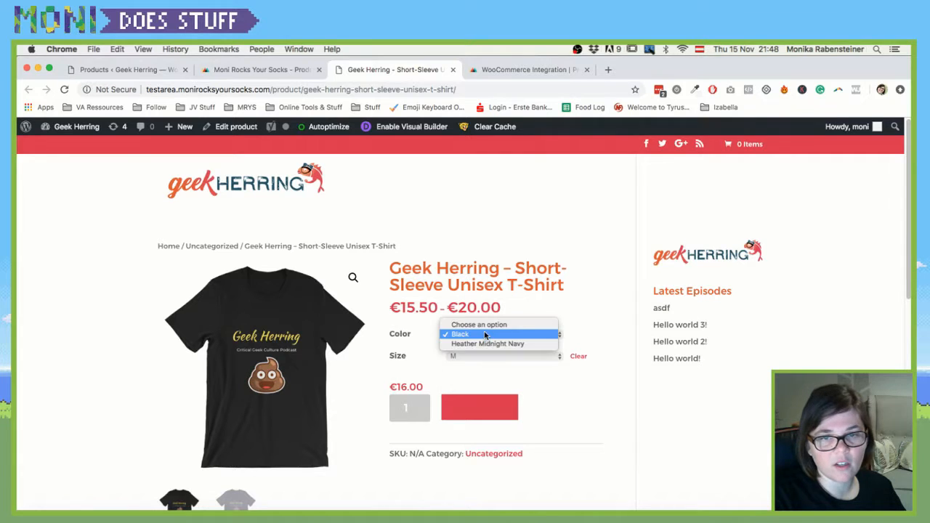
click(480, 343)
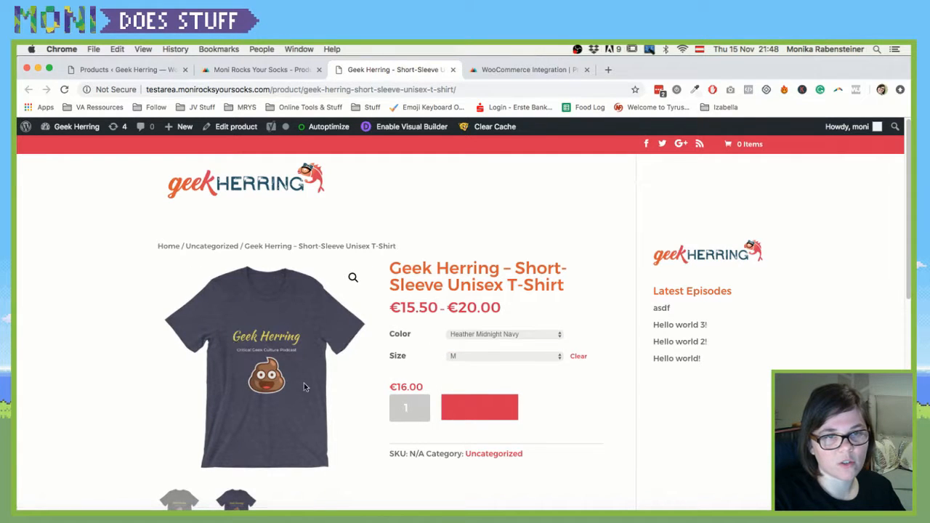
click(486, 355)
click(468, 375)
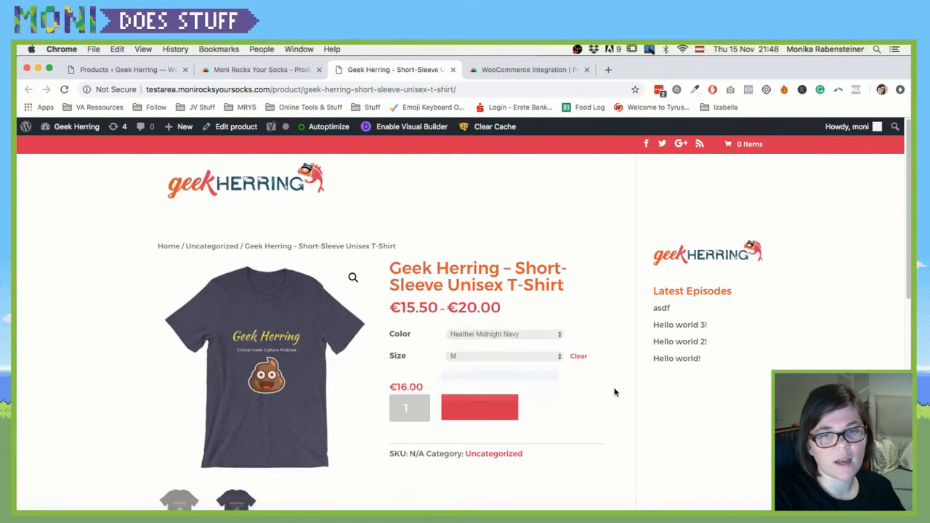
Examine the Add to cart button's appearance and the rest of the T-shirt's product page
click(480, 412)
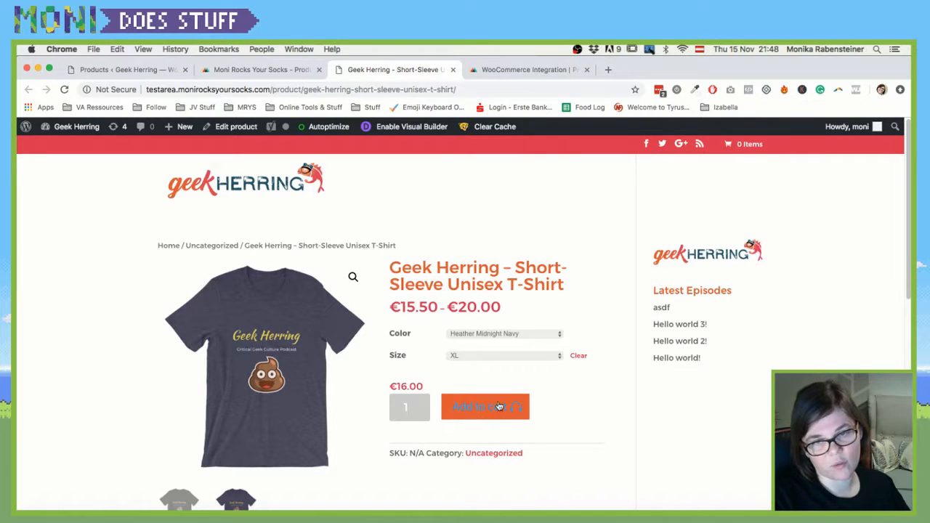
click(478, 412)
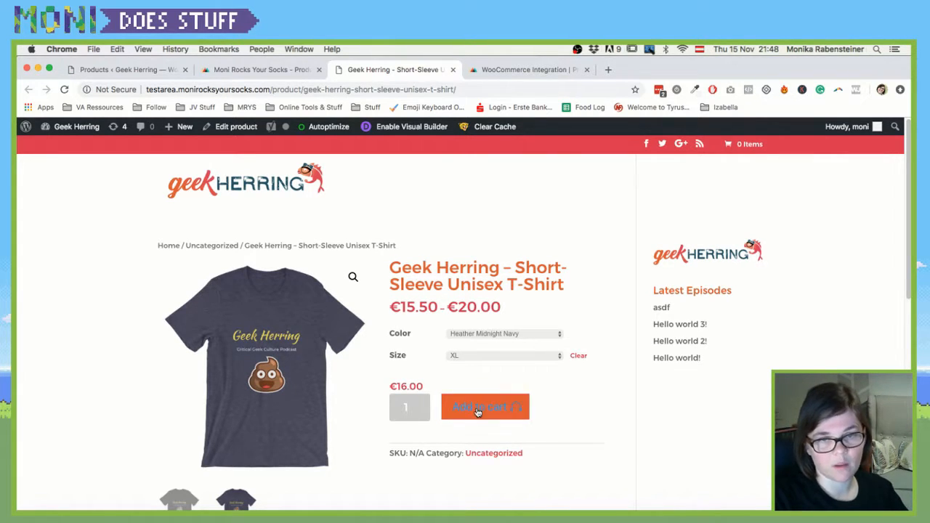
click(497, 415)
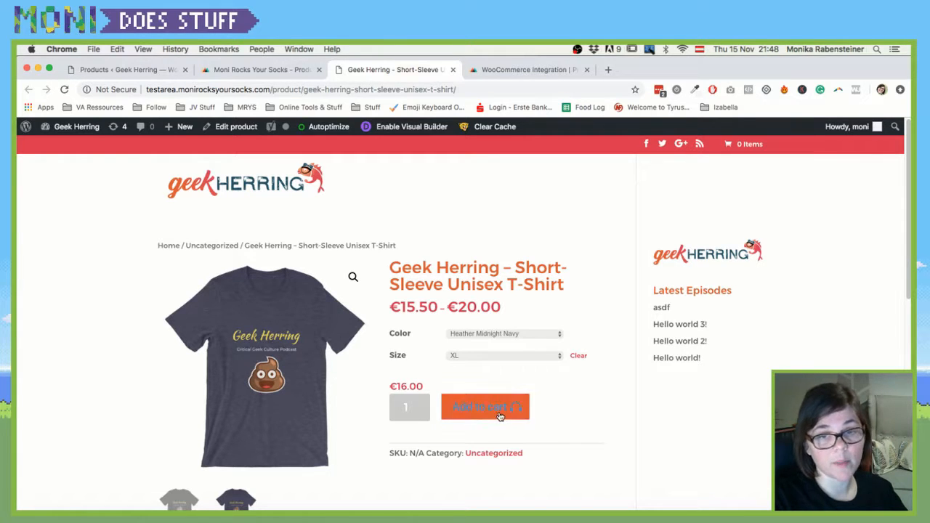
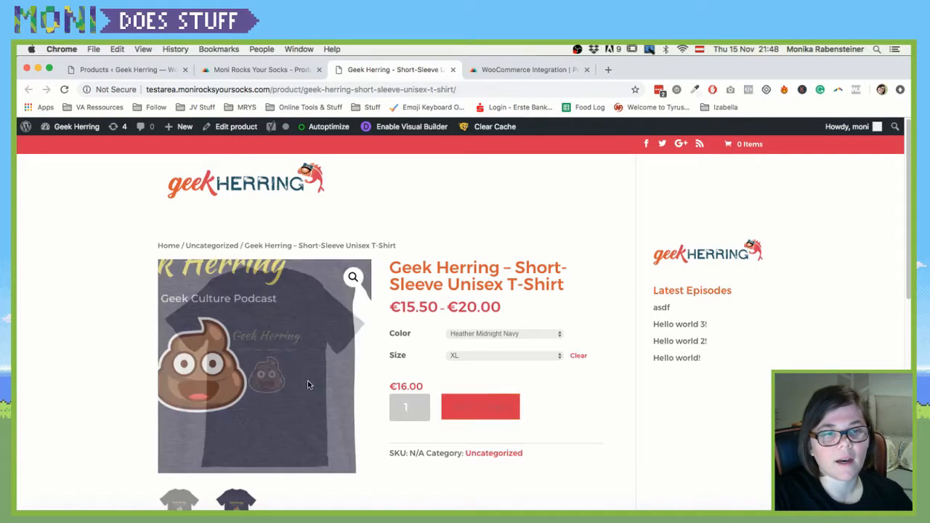
scroll(308, 389, down, 10)
scroll(378, 434, up, 10)
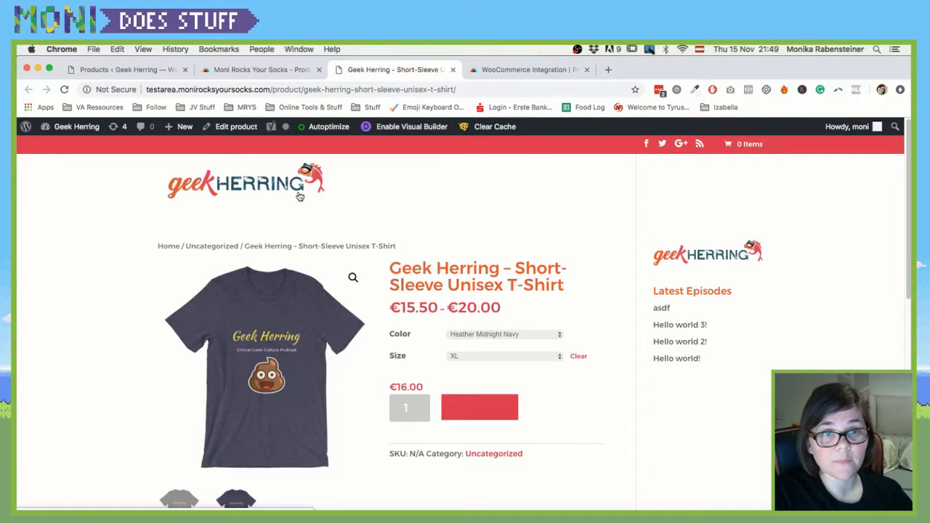
Open the T-shirt product for editing, set its Divi page layout to No Sidebar and update the product
click(223, 128)
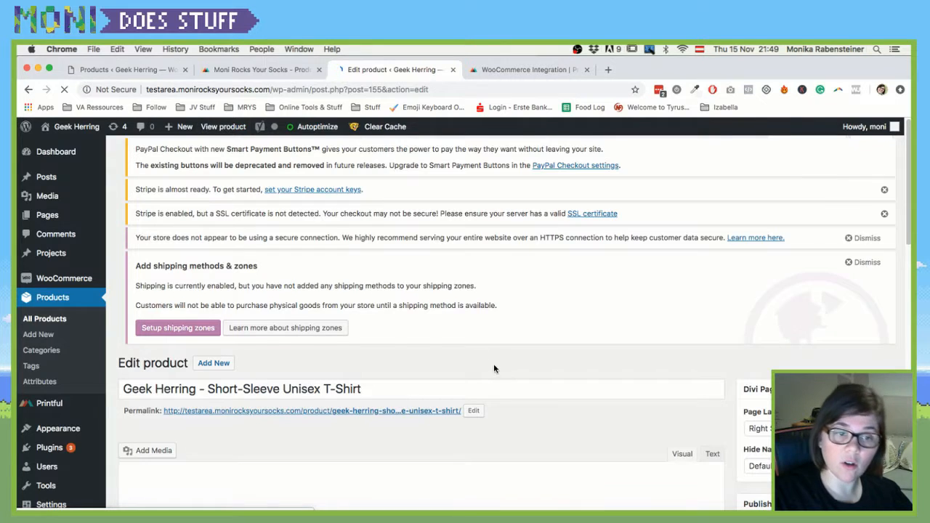
scroll(494, 369, down, 3)
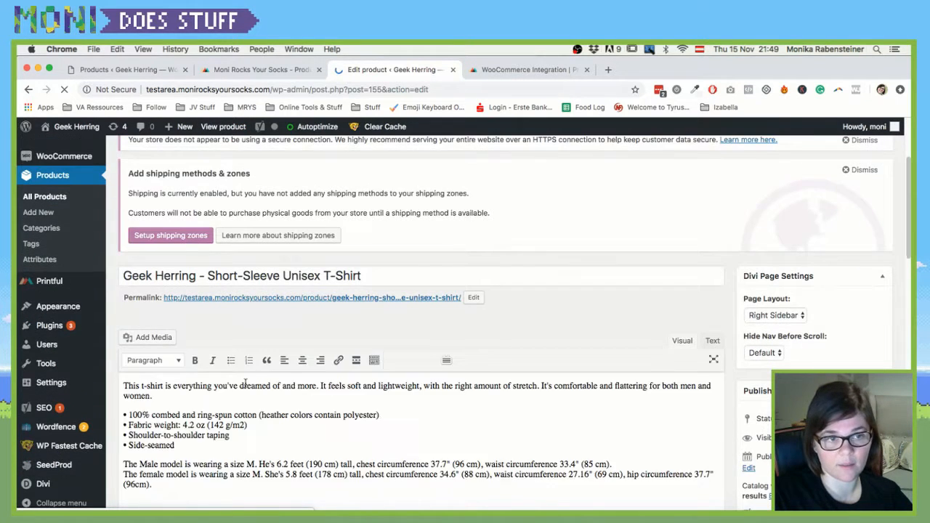
scroll(292, 388, down, 2)
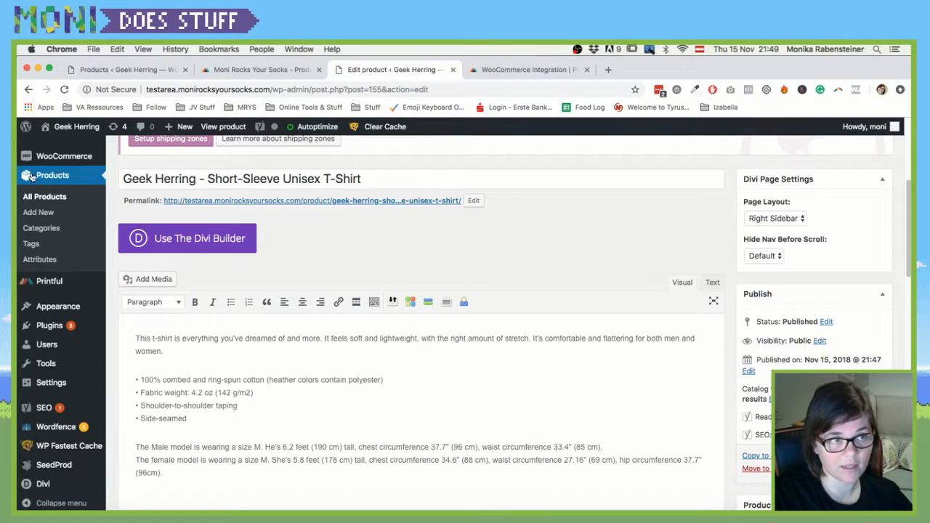
click(769, 219)
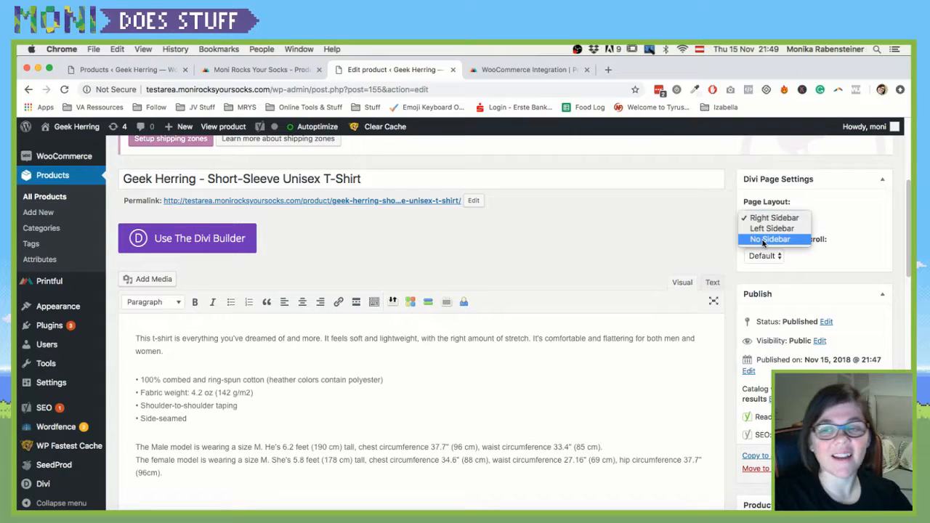
click(763, 244)
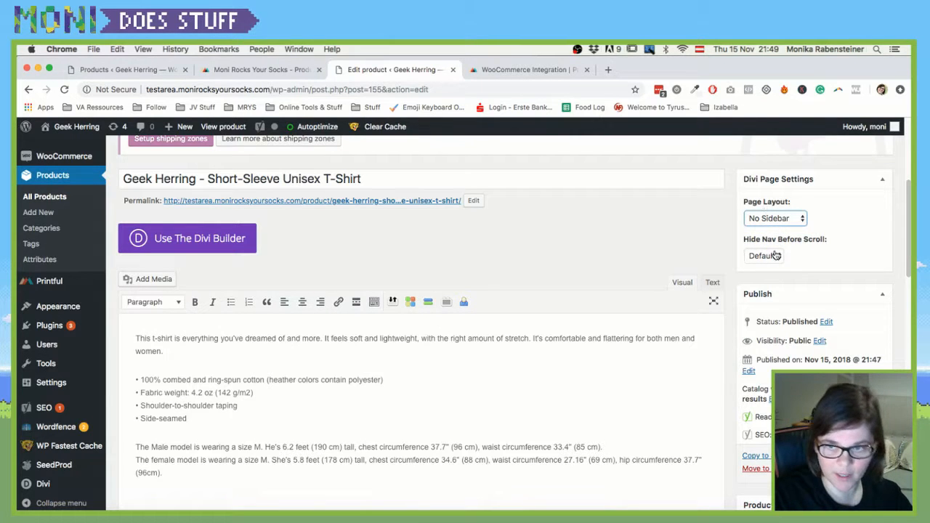
click(866, 468)
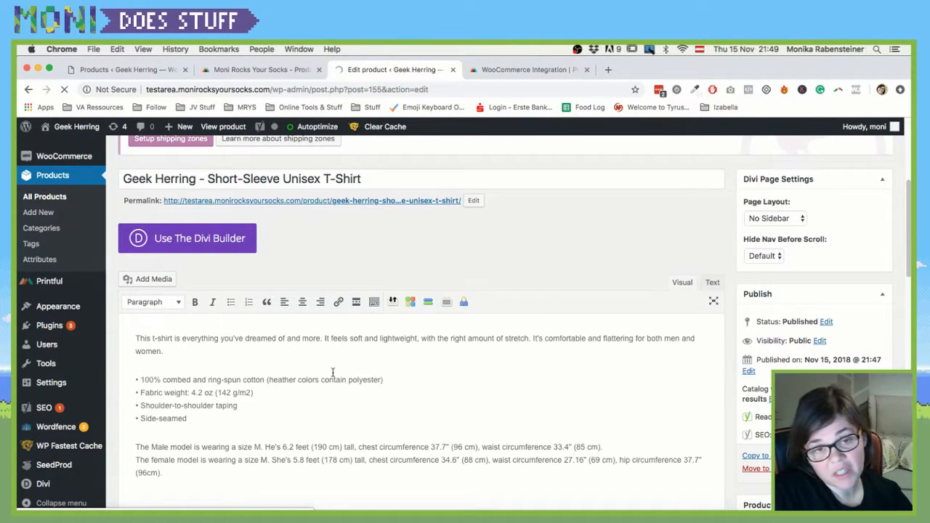
Enable the Divi Builder for the T-shirt product and open the Visual Builder using the existing content
scroll(335, 360, down, 3)
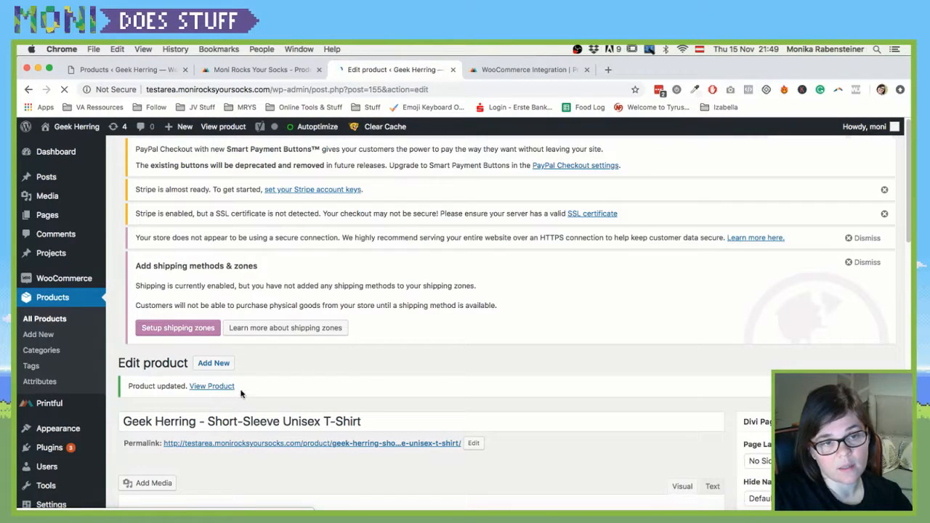
scroll(199, 384, down, 3)
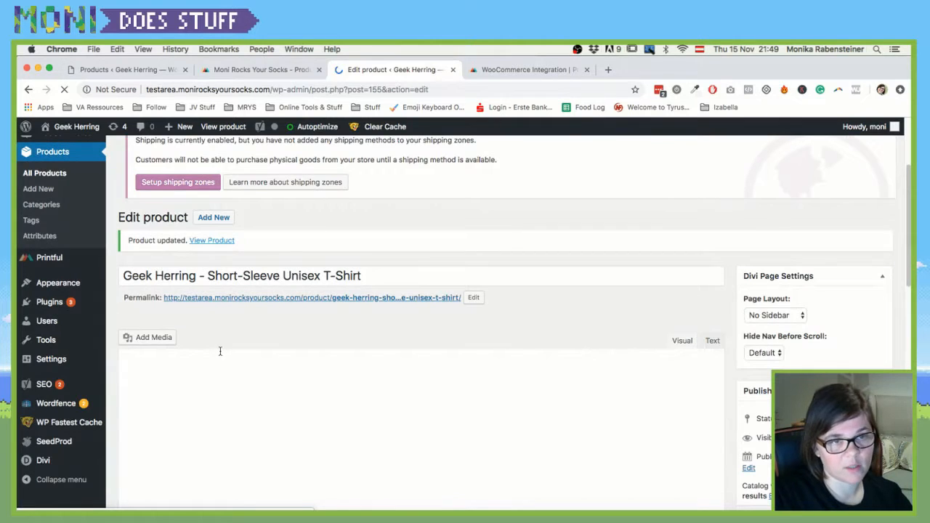
scroll(263, 349, down, 4)
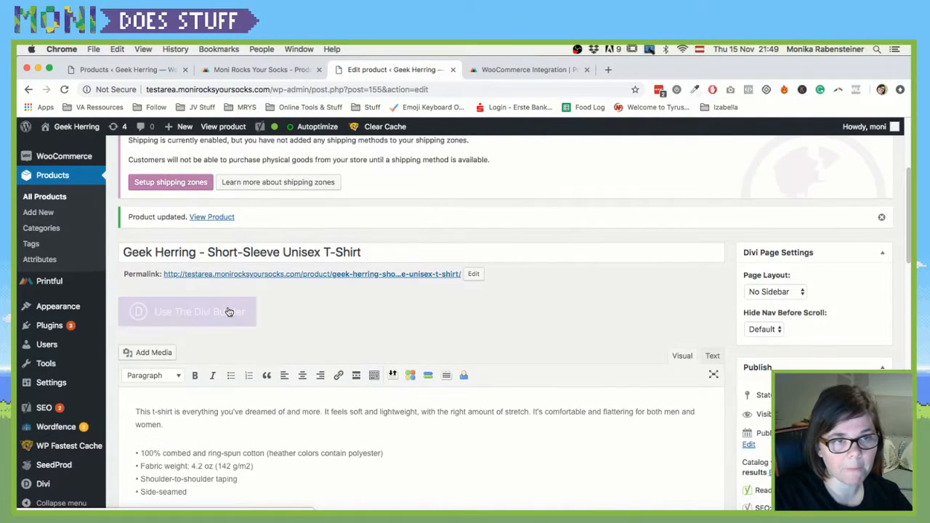
click(198, 314)
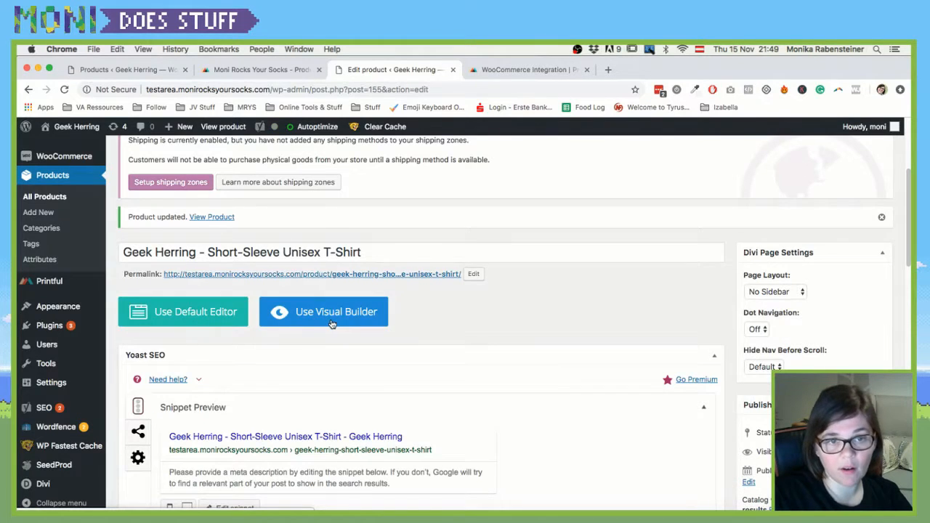
click(331, 318)
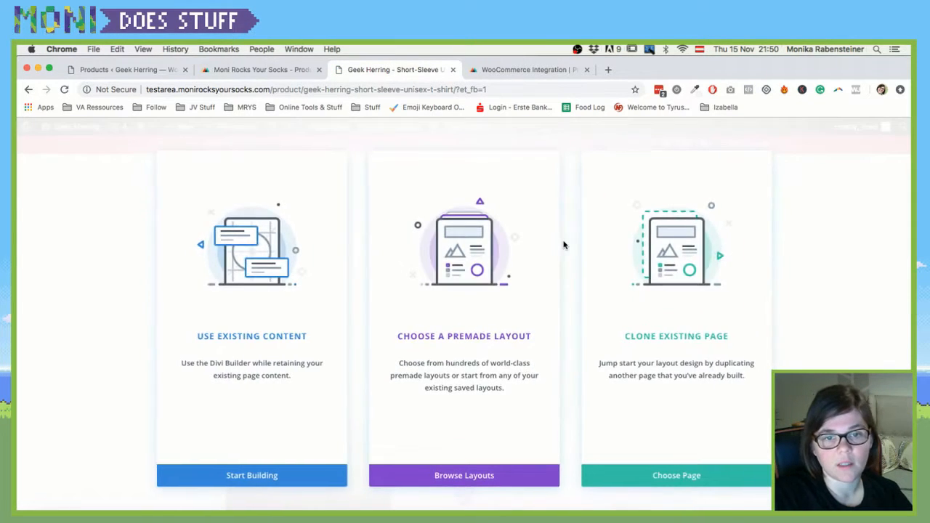
click(236, 477)
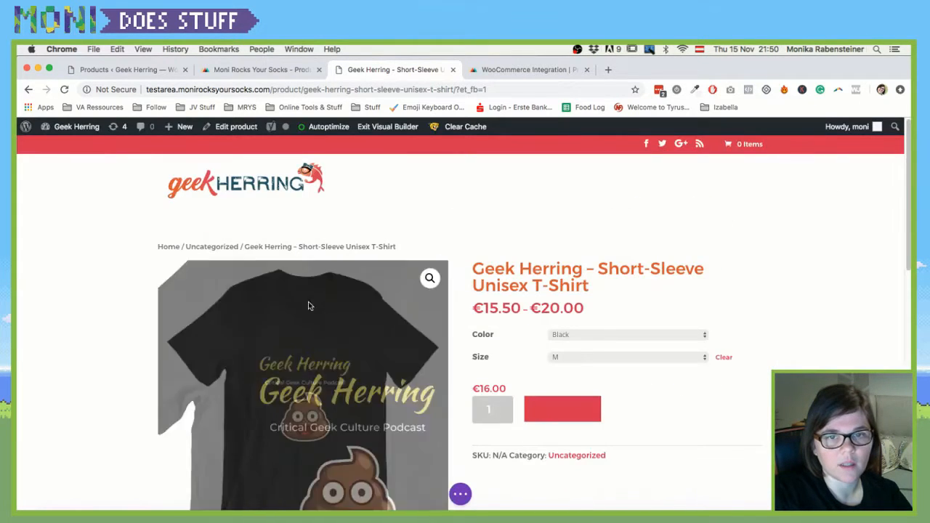
Examine the T-shirt page in the Visual Builder, from the product image and purchase options to the editable description section
scroll(473, 291, down, 1)
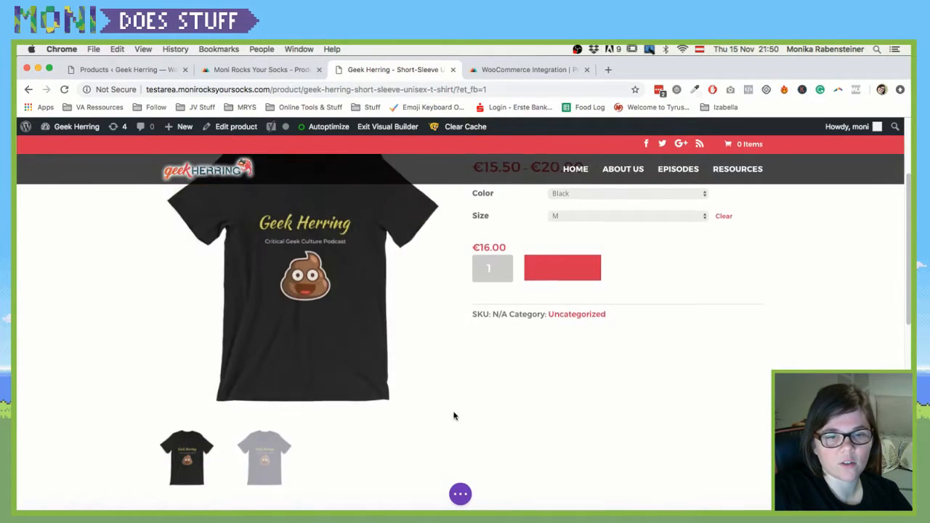
scroll(436, 436, down, 3)
scroll(407, 419, down, 2)
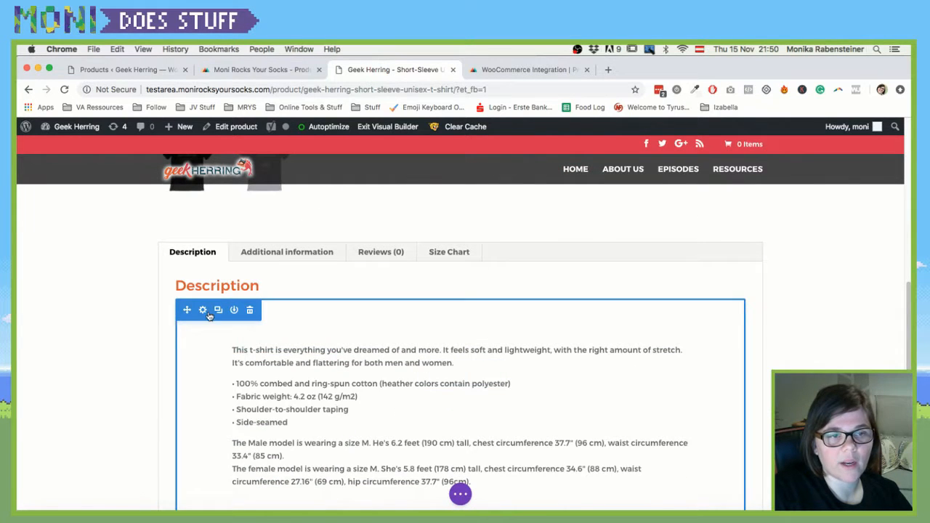
scroll(203, 349, down, 1)
scroll(311, 343, down, 1)
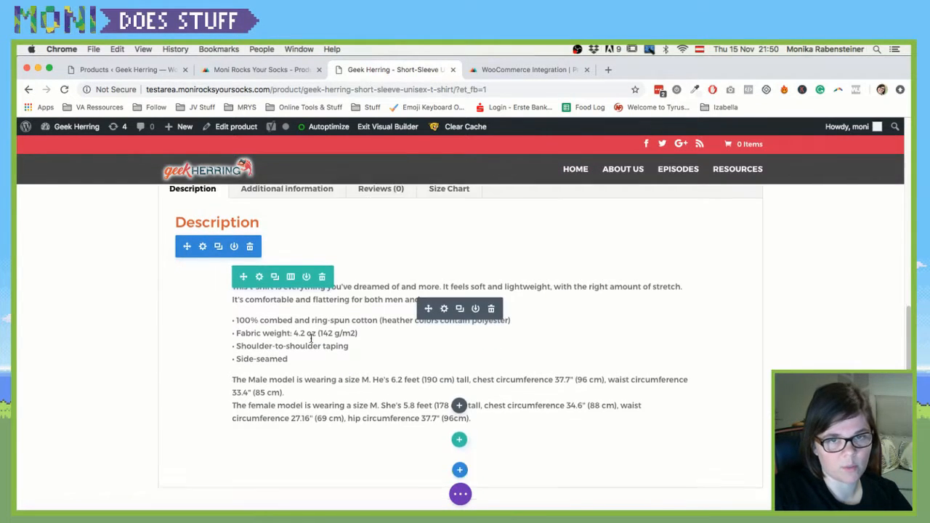
scroll(320, 357, up, 2)
scroll(418, 285, up, 5)
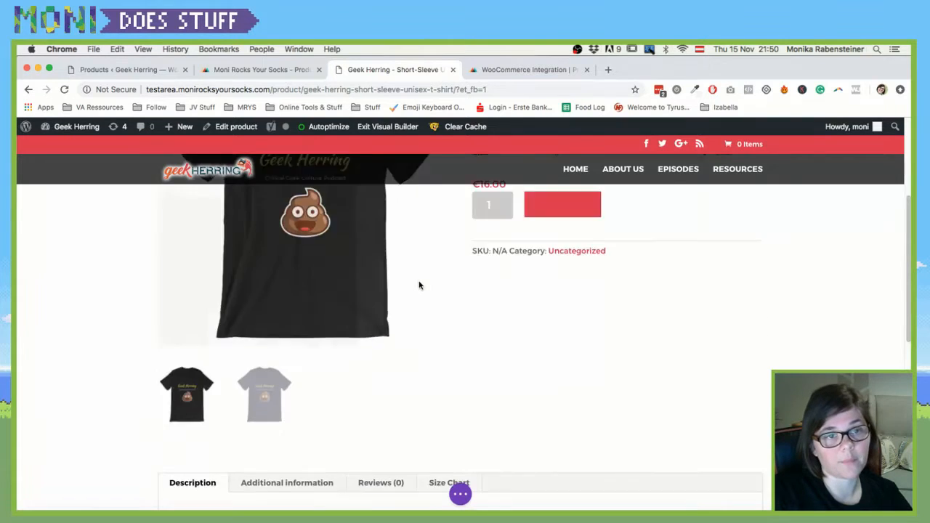
scroll(474, 322, up, 2)
scroll(475, 316, down, 2)
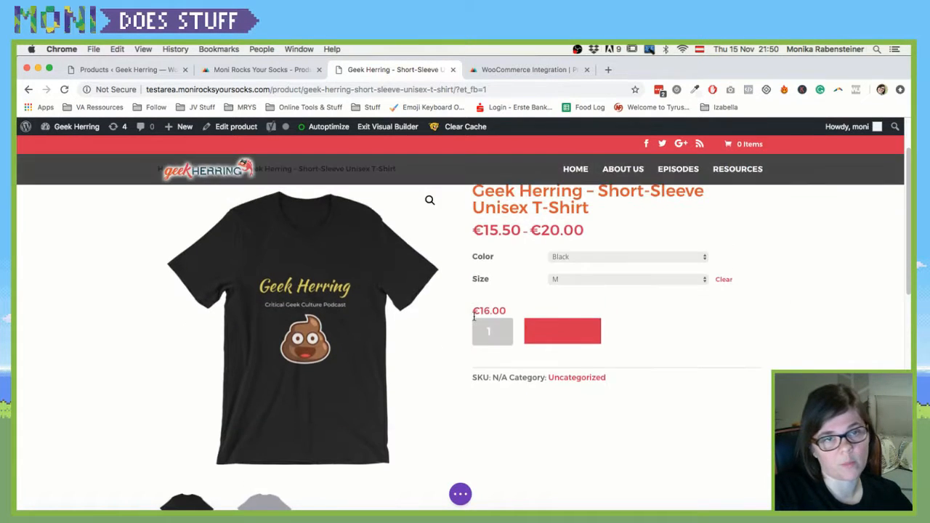
scroll(331, 332, up, 2)
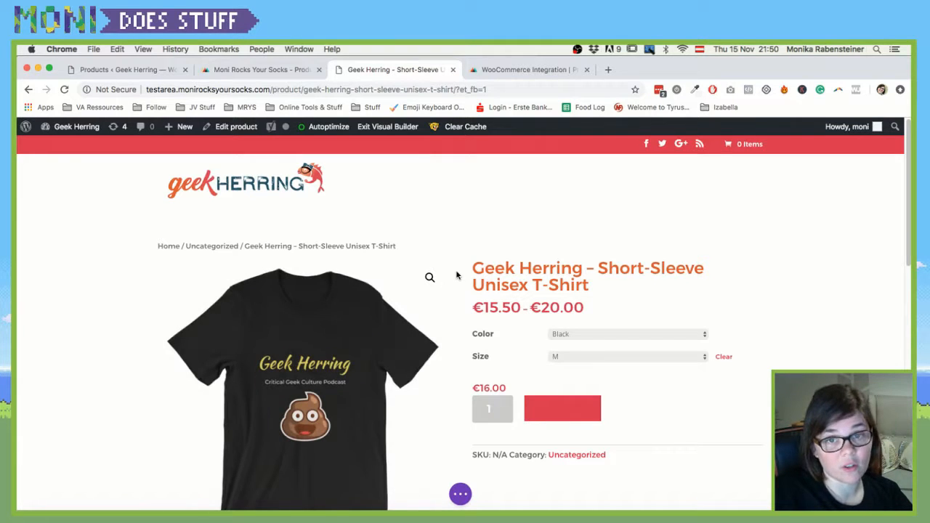
scroll(458, 275, down, 1)
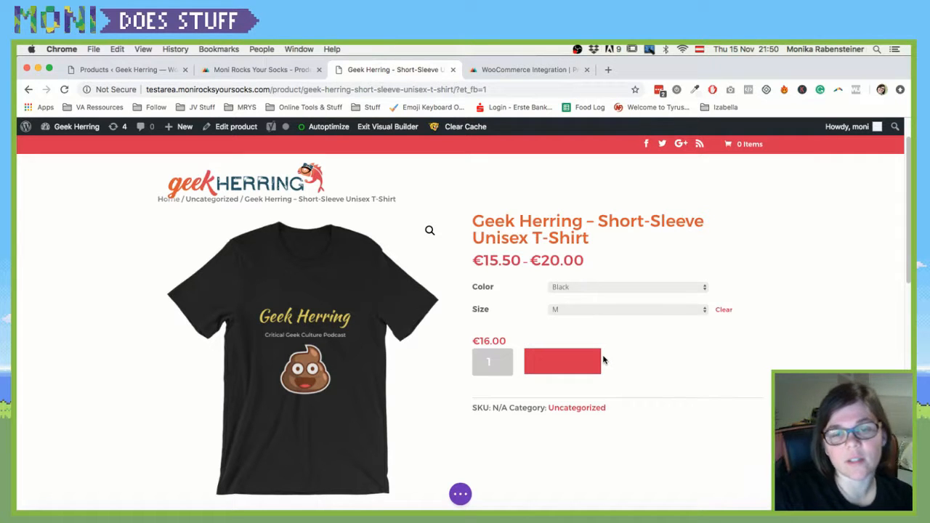
Leave the Visual Builder and switch the T-shirt product back to the default editor
scroll(541, 367, down, 2)
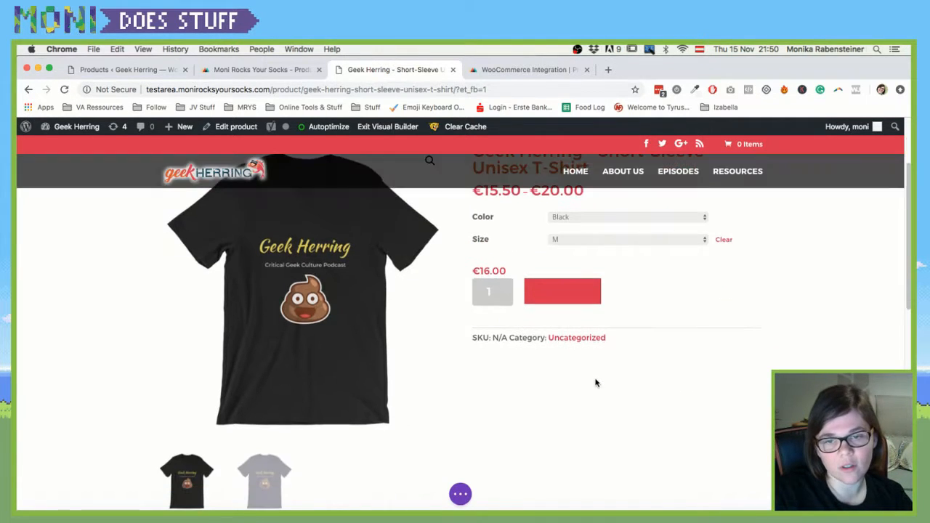
scroll(498, 398, down, 1)
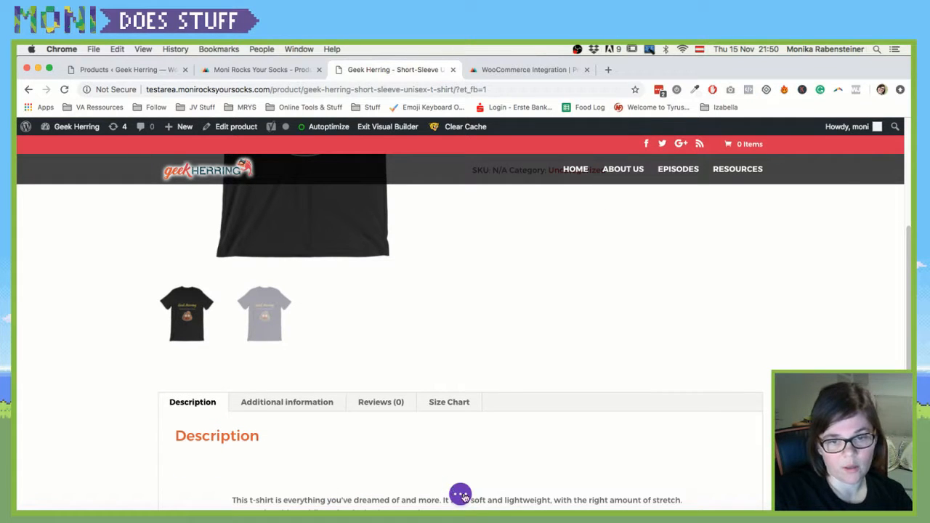
scroll(227, 327, down, 1)
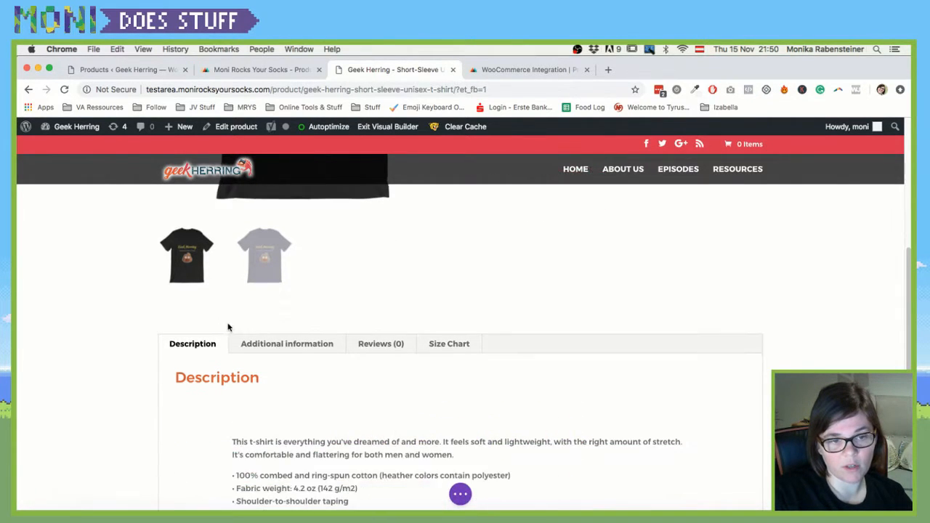
scroll(228, 327, down, 4)
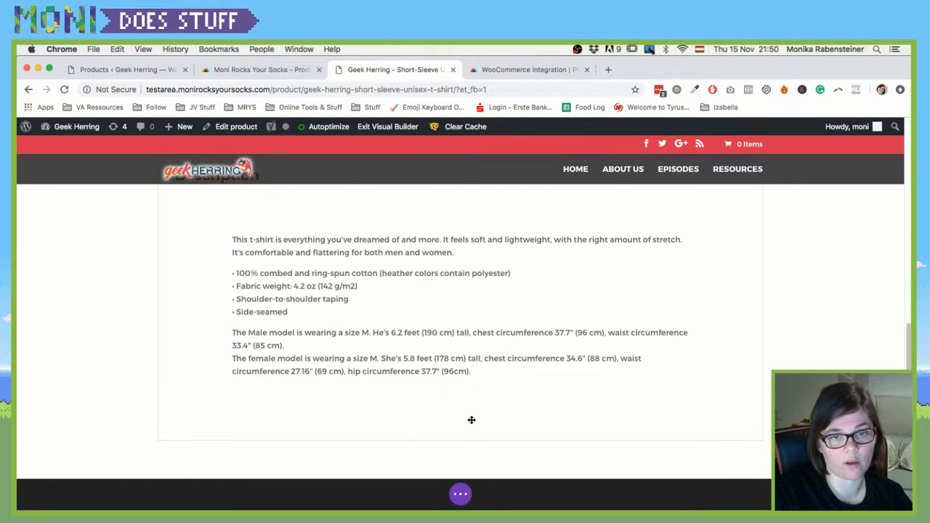
scroll(350, 268, up, 1)
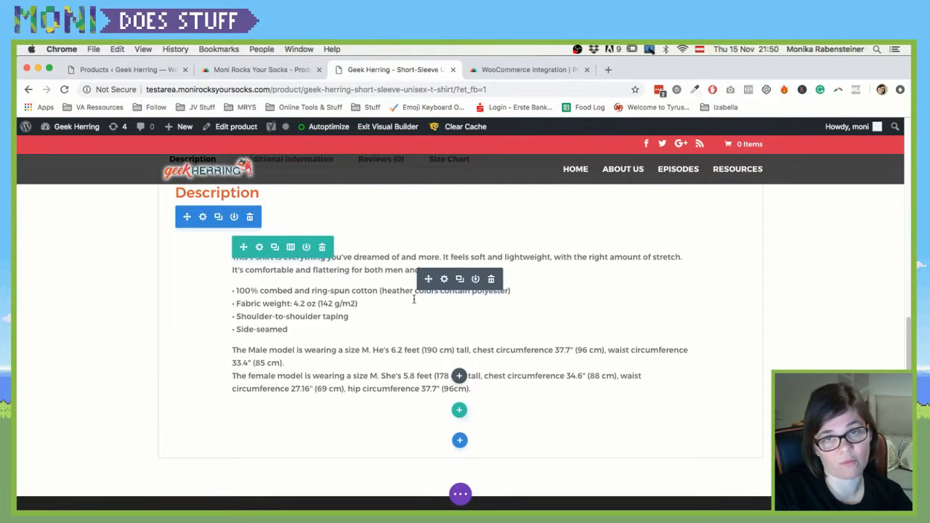
click(380, 130)
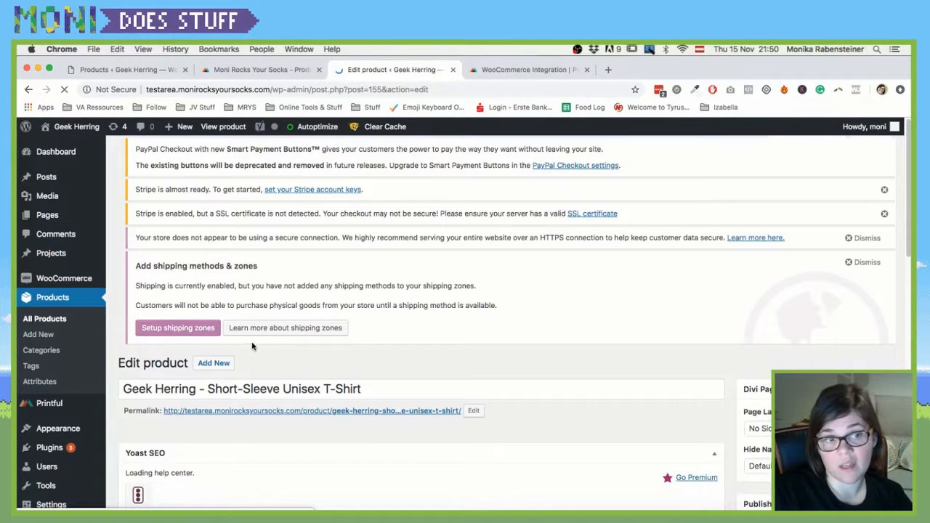
scroll(251, 368, down, 2)
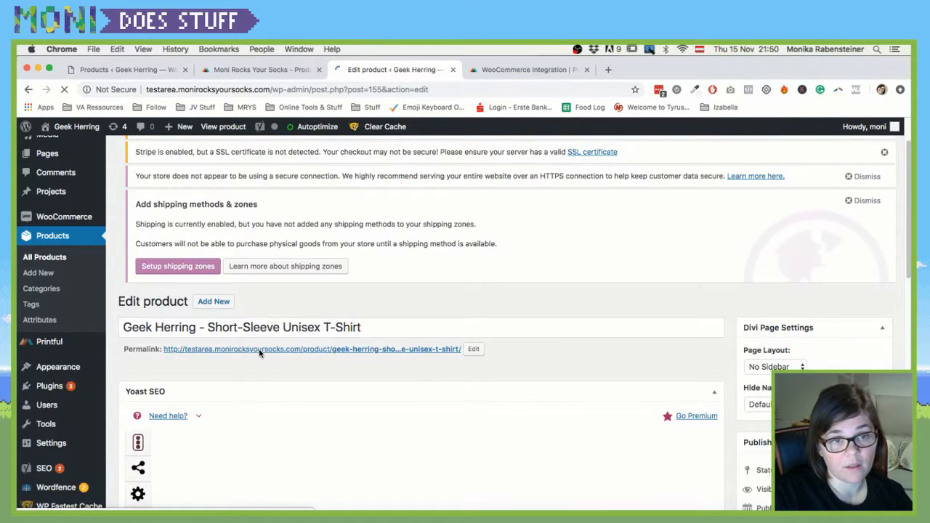
scroll(260, 349, down, 1)
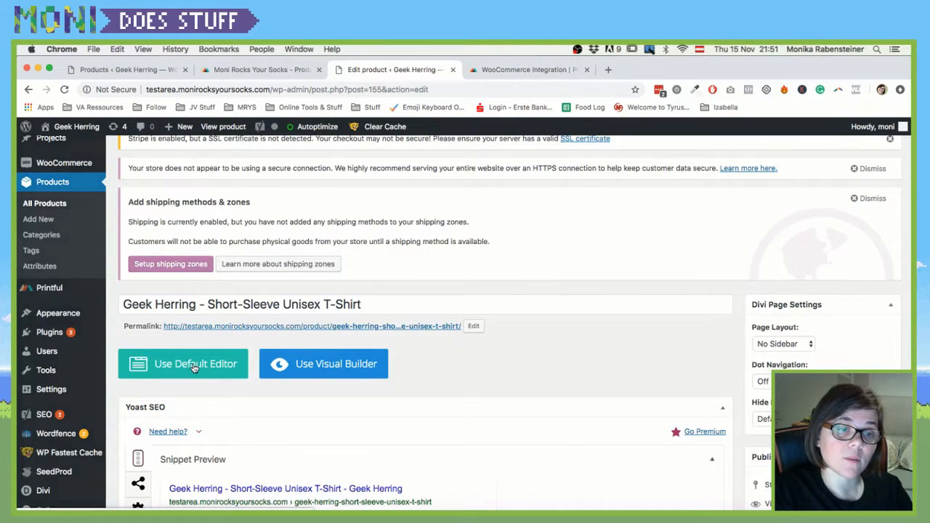
click(195, 368)
click(449, 420)
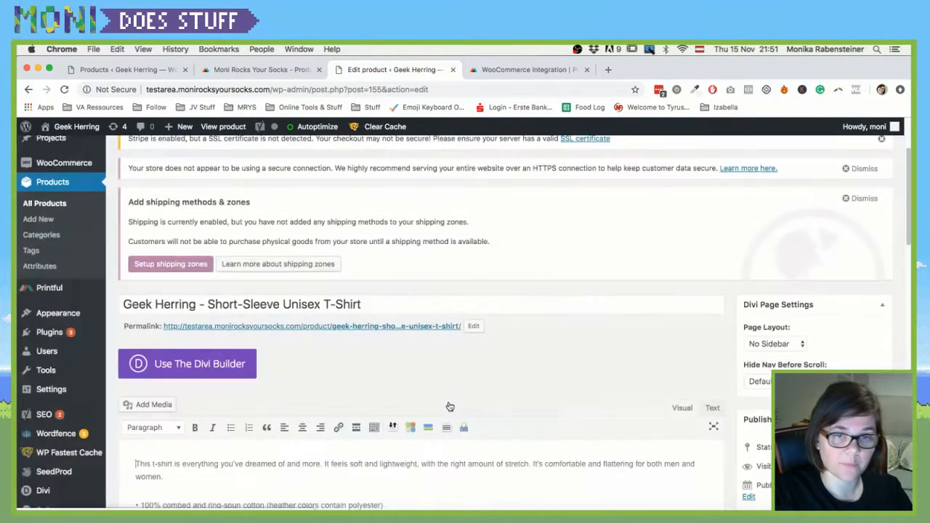
Review Printful's WooCommerce integration guide and the store's synced product list in the Printful dashboard
click(536, 72)
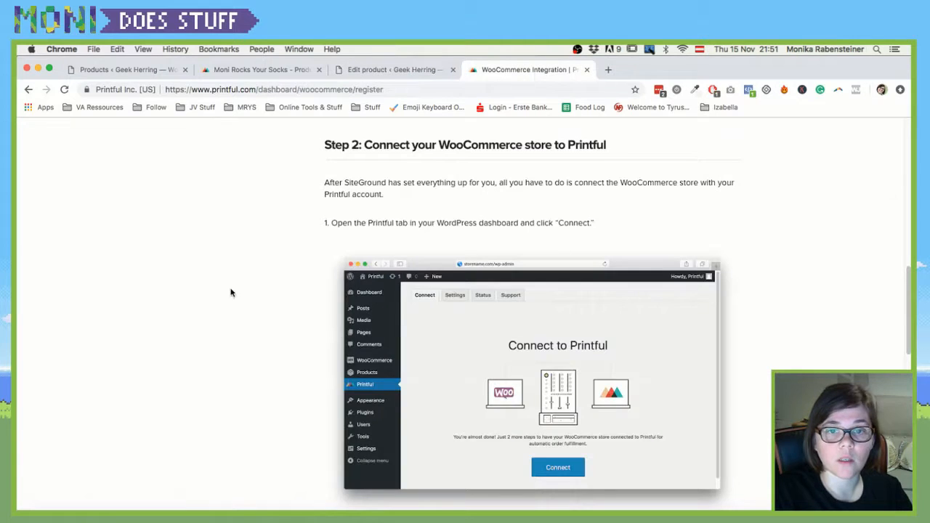
scroll(231, 291, up, 10)
scroll(401, 241, down, 2)
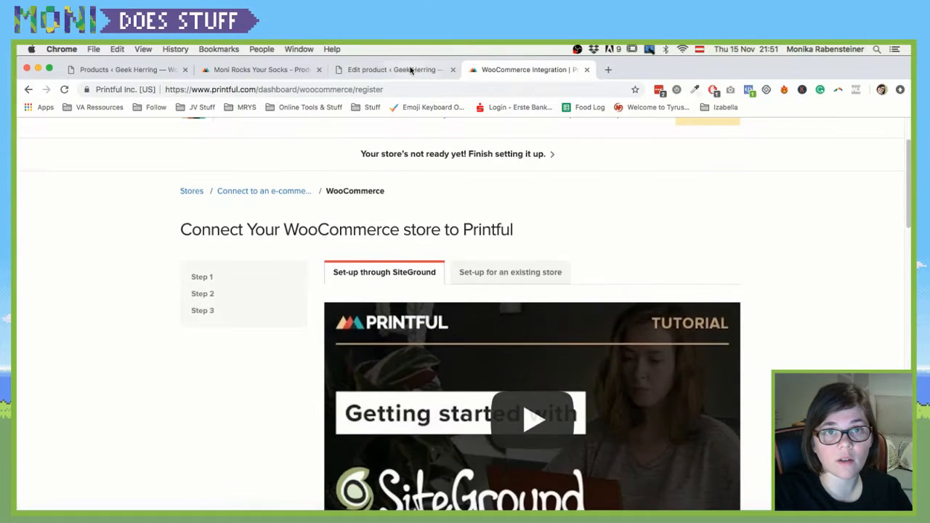
click(411, 70)
click(266, 75)
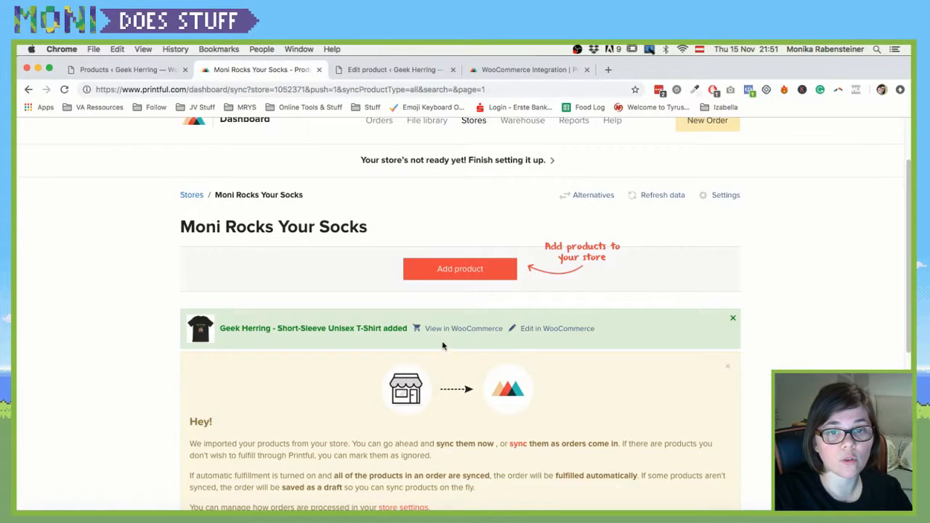
scroll(390, 351, down, 5)
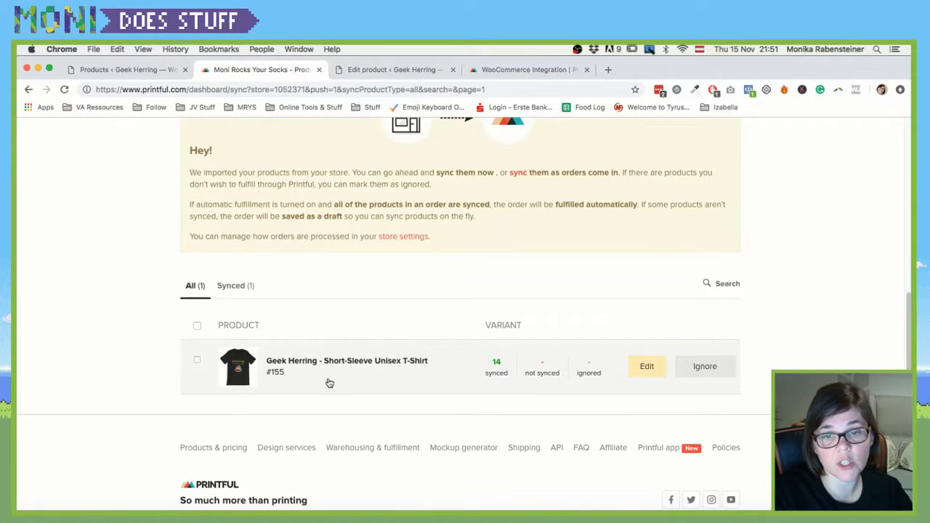
scroll(519, 400, up, 4)
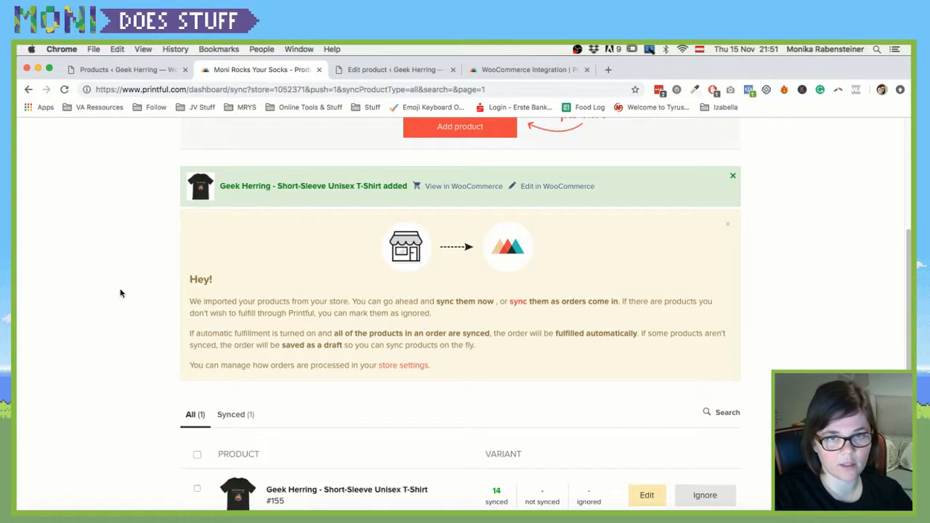
scroll(270, 311, up, 3)
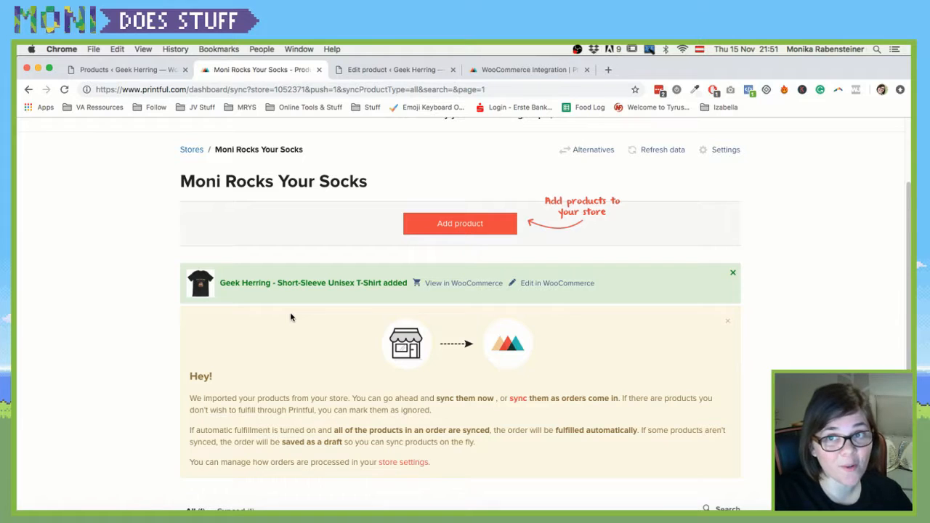
Return to the T-shirt's product editing page, stay on it despite the unsaved changes and update the product
click(368, 71)
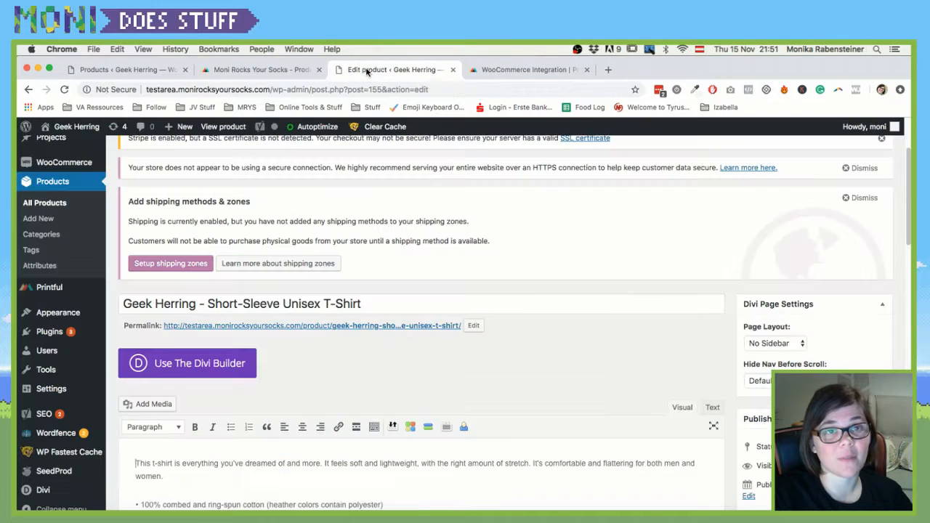
click(313, 327)
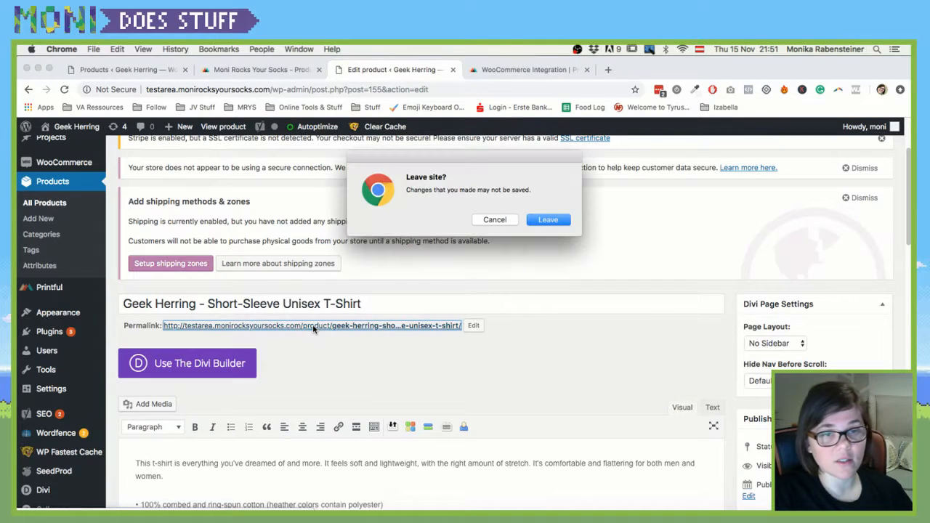
click(494, 219)
scroll(868, 262, down, 10)
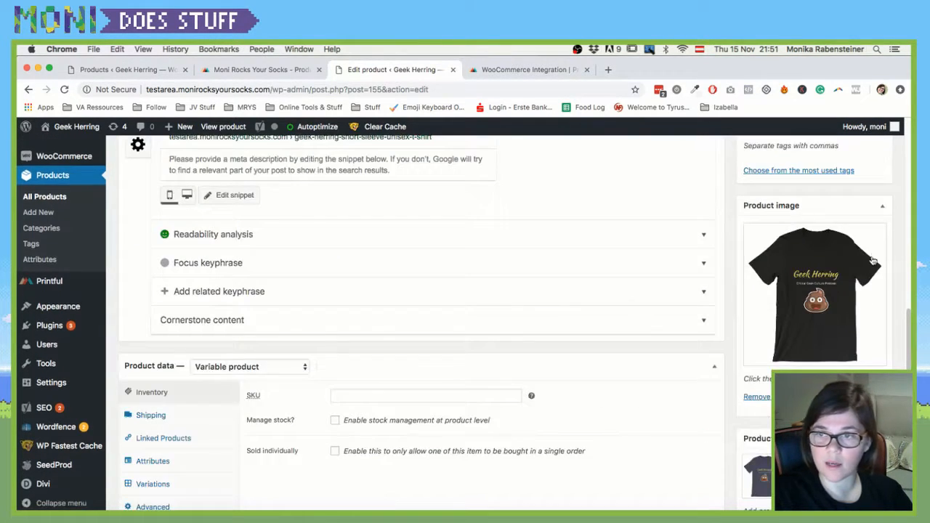
scroll(869, 291, up, 3)
scroll(845, 320, up, 4)
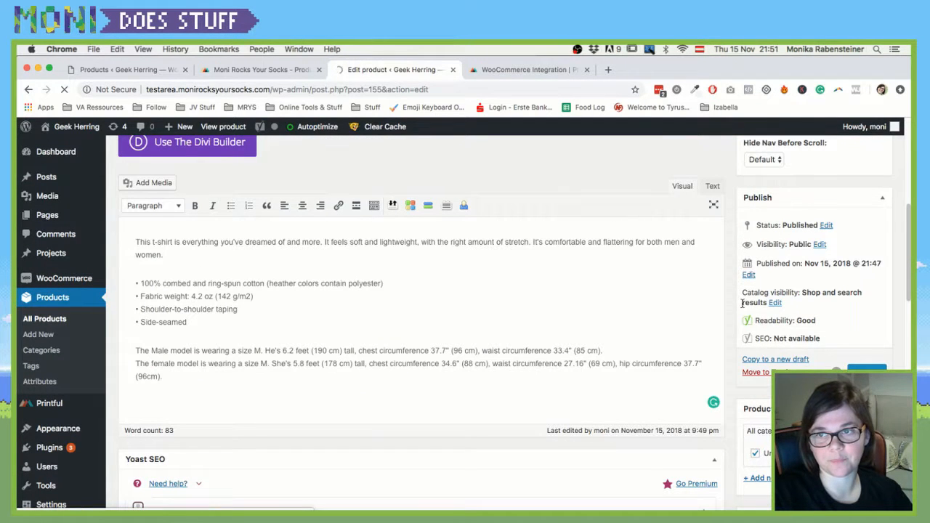
scroll(748, 306, up, 2)
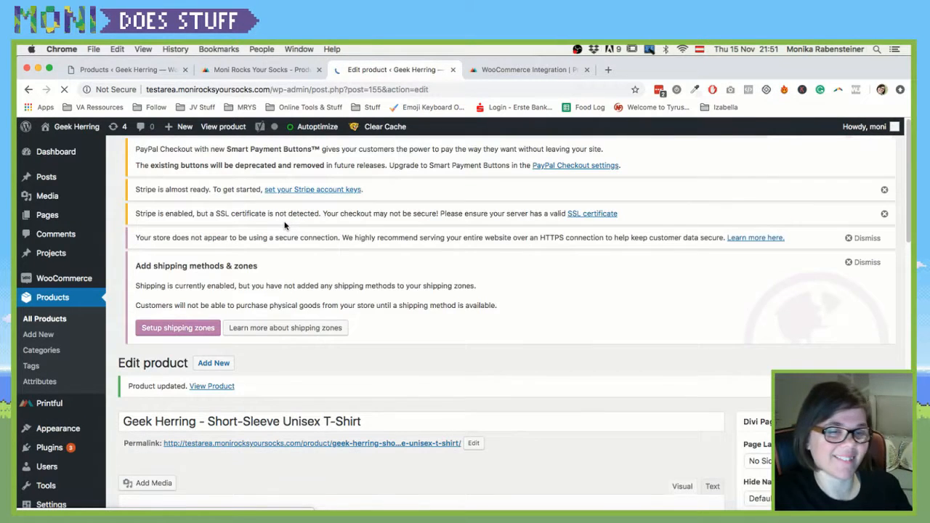
Open the T-shirt's product page in the store and examine its purchase options, thumbnails and description
click(343, 444)
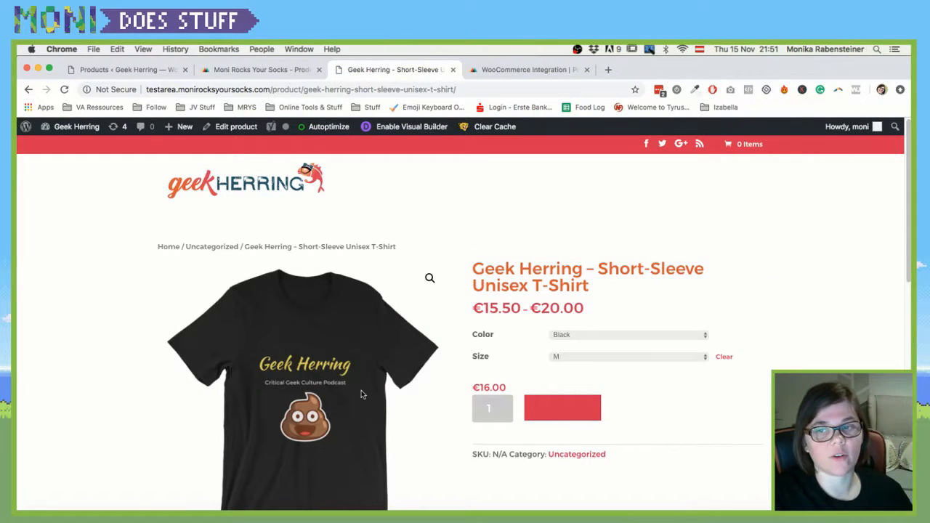
scroll(471, 385, down, 5)
scroll(478, 363, up, 3)
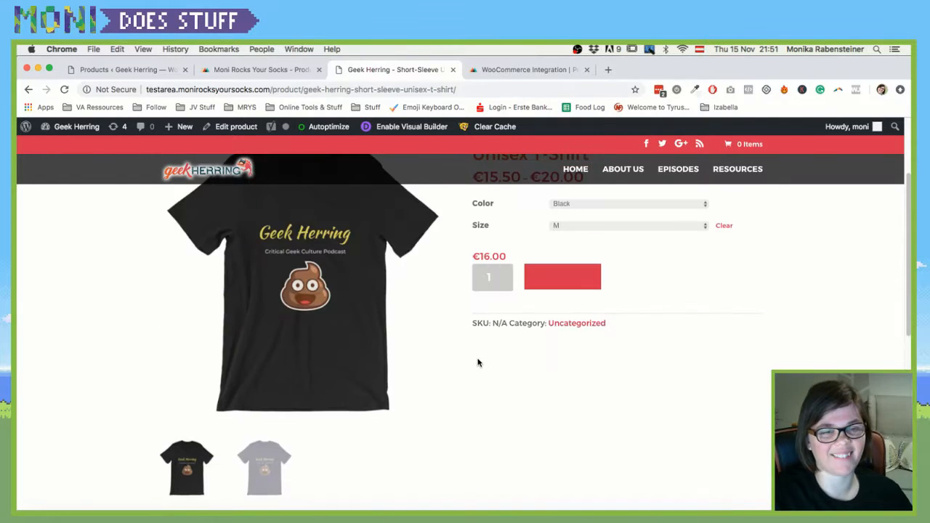
scroll(503, 382, up, 2)
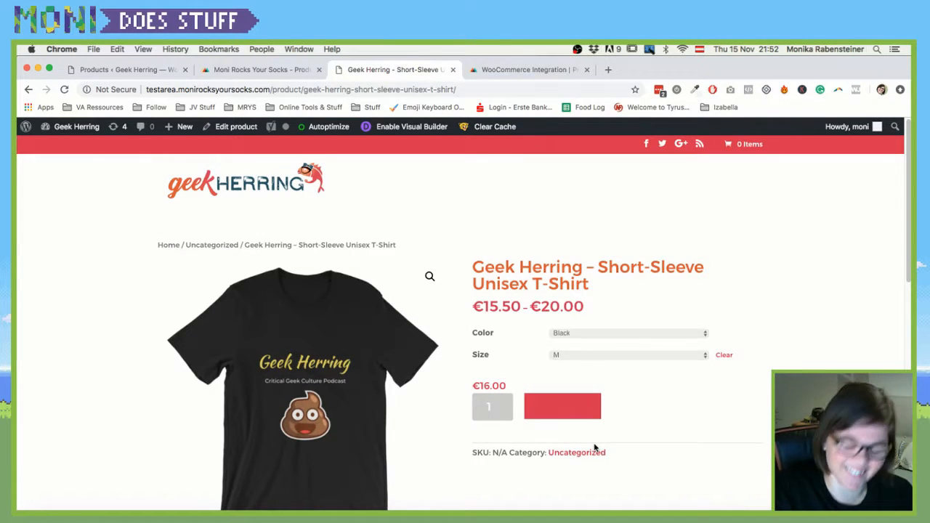
scroll(619, 443, down, 6)
scroll(438, 424, up, 2)
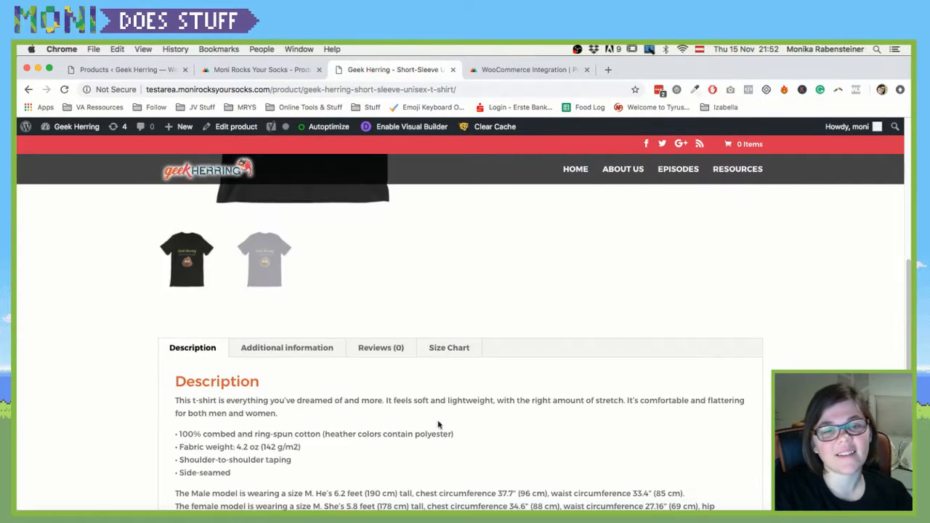
scroll(438, 425, up, 4)
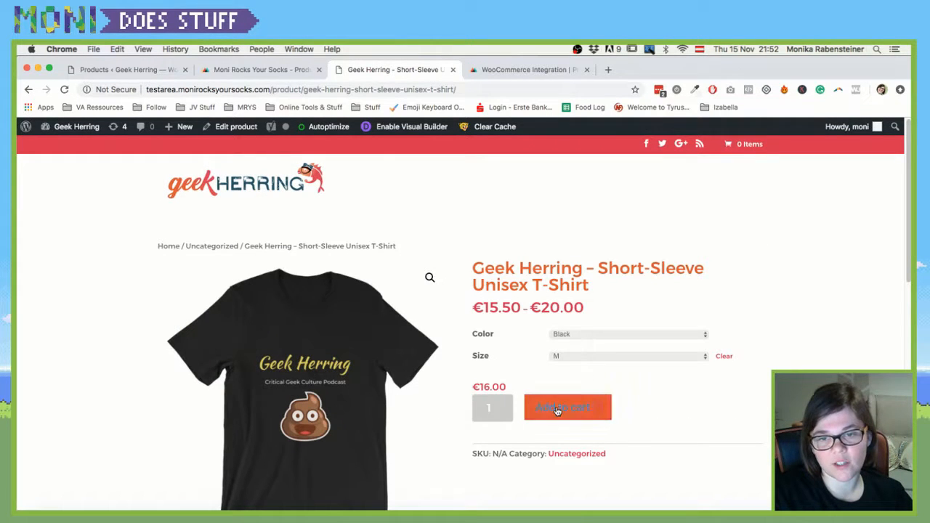
Add one black, size M T-shirt to the cart and proceed from the cart to checkout
click(557, 411)
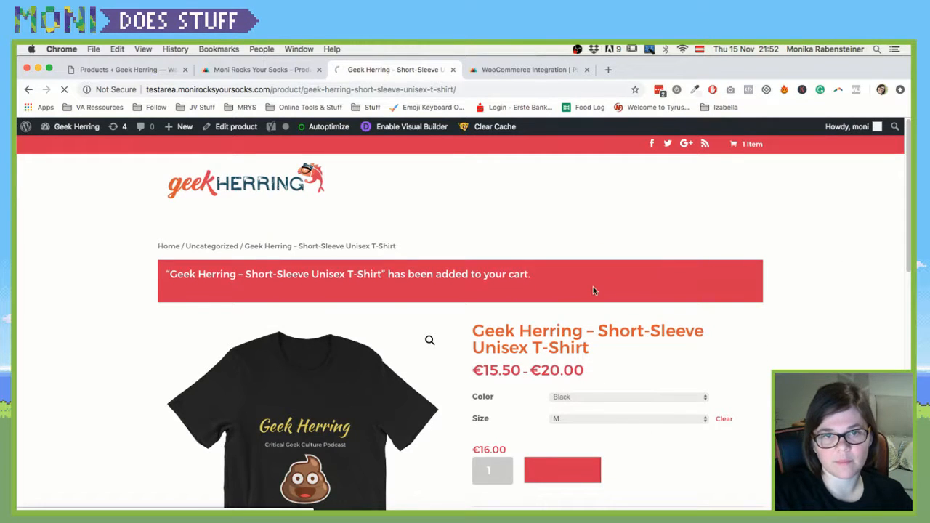
click(593, 291)
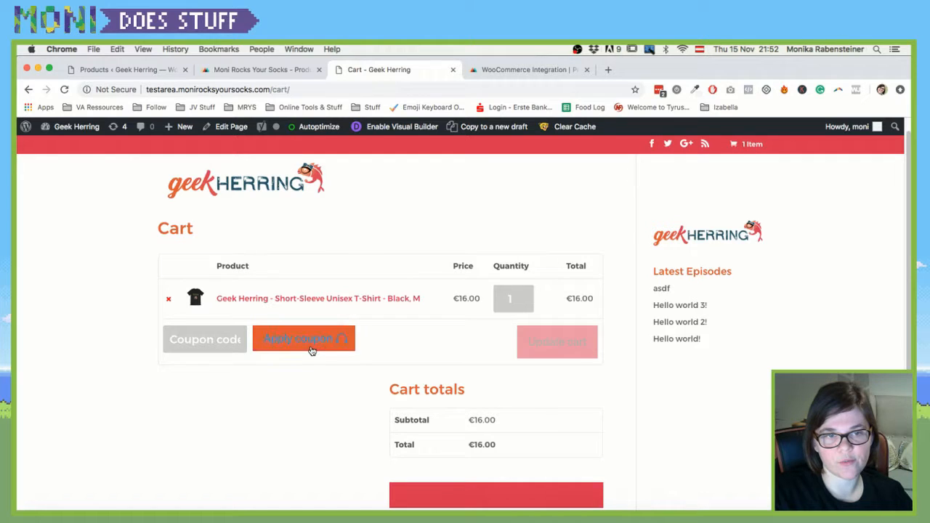
scroll(509, 422, down, 5)
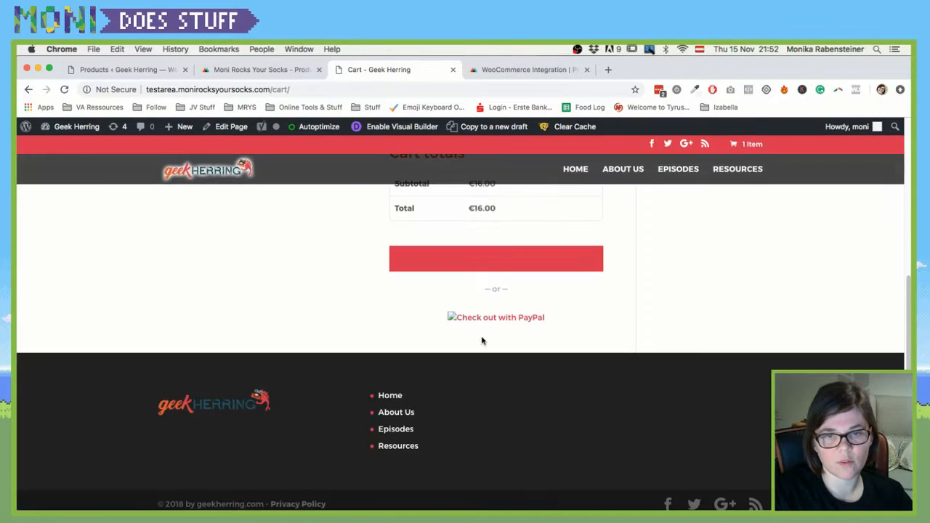
click(500, 264)
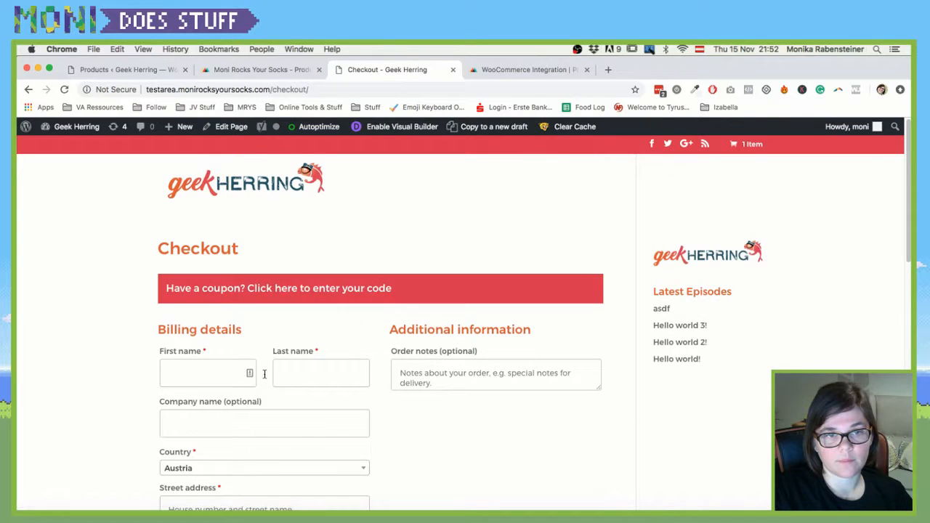
Fill in the checkout's billing details with a saved address and try to place the order via PayPal
click(193, 371)
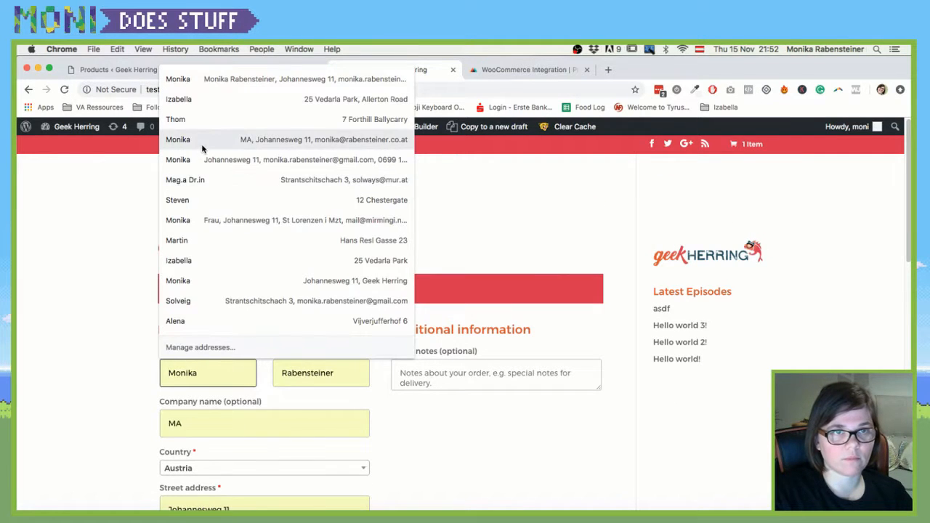
click(291, 219)
scroll(357, 343, down, 3)
scroll(356, 343, down, 5)
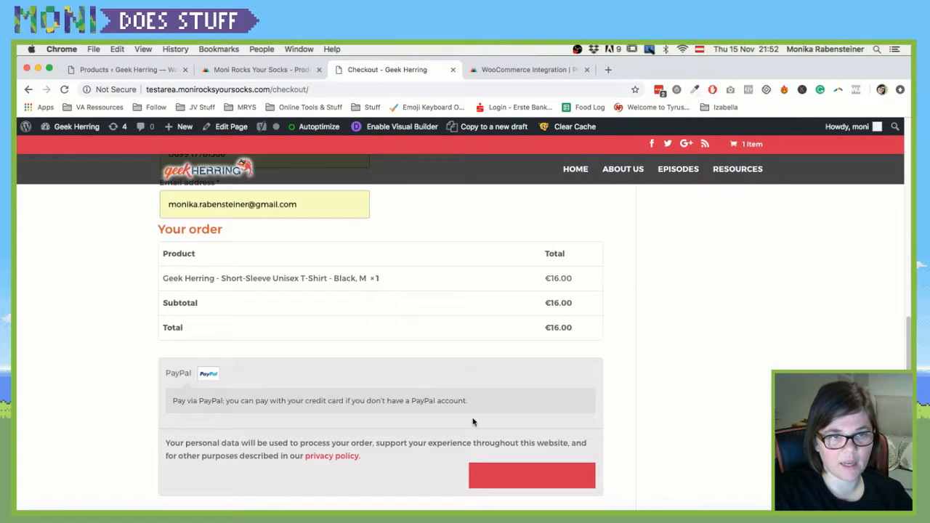
click(520, 476)
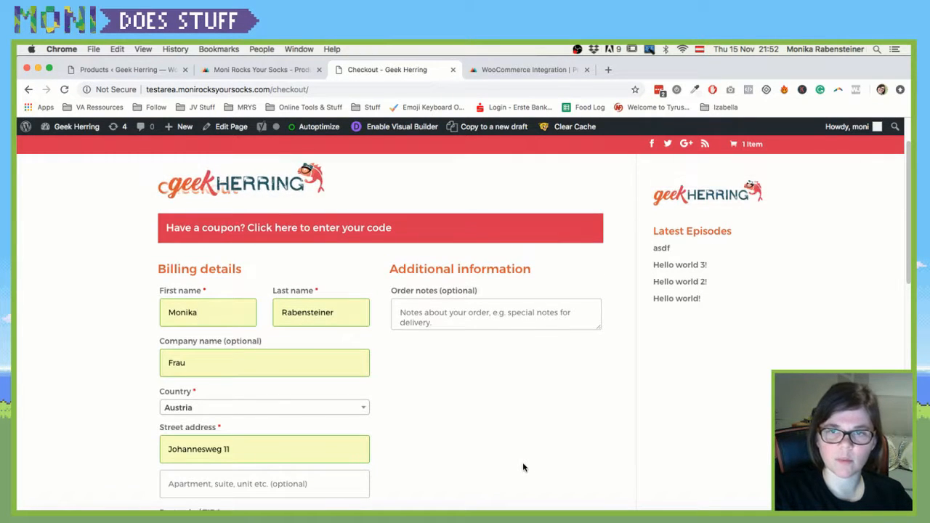
Review the checkout's billing details and order summary, and return to the store's home page
scroll(516, 464, down, 12)
scroll(373, 402, up, 5)
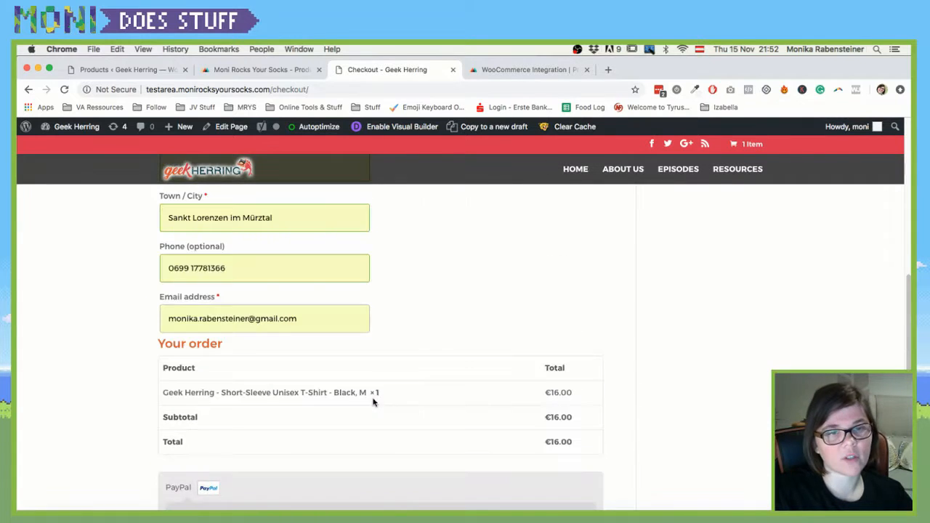
scroll(95, 354, up, 2)
scroll(95, 354, up, 5)
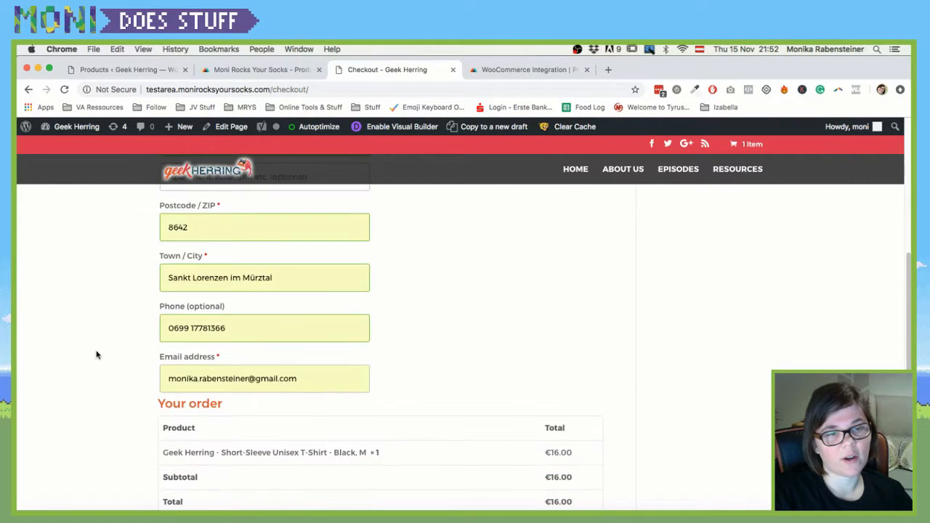
click(232, 192)
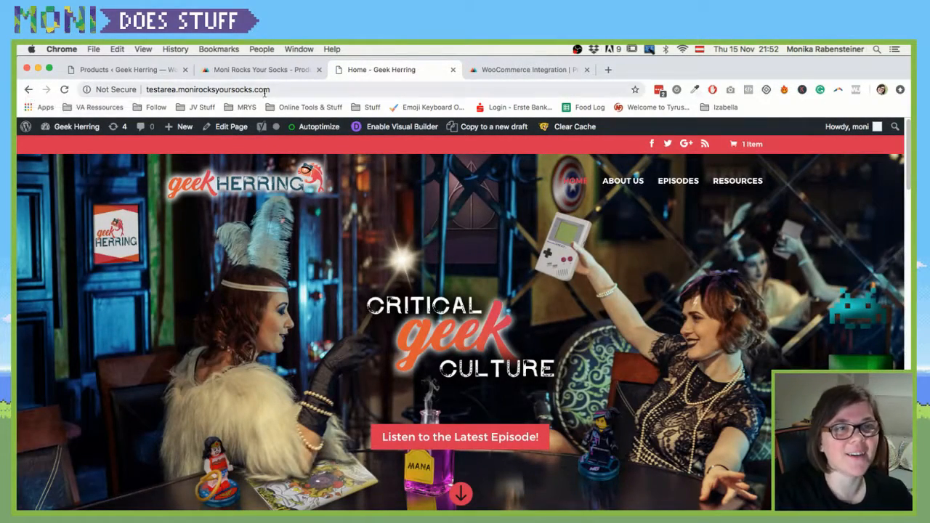
Go to the site's /shop page, open the Geek Herring T-shirt's product page and look through its description and purchase options
click(297, 90)
text(/shop)
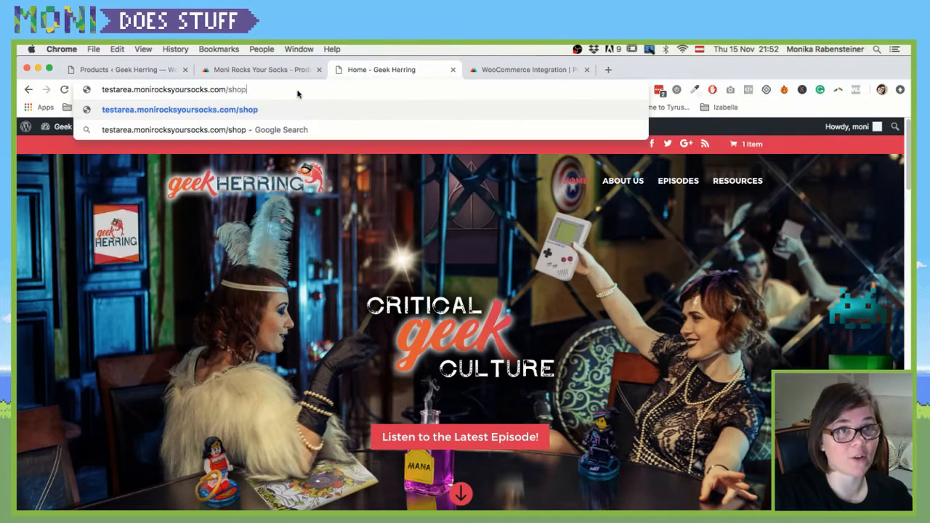
key(Return)
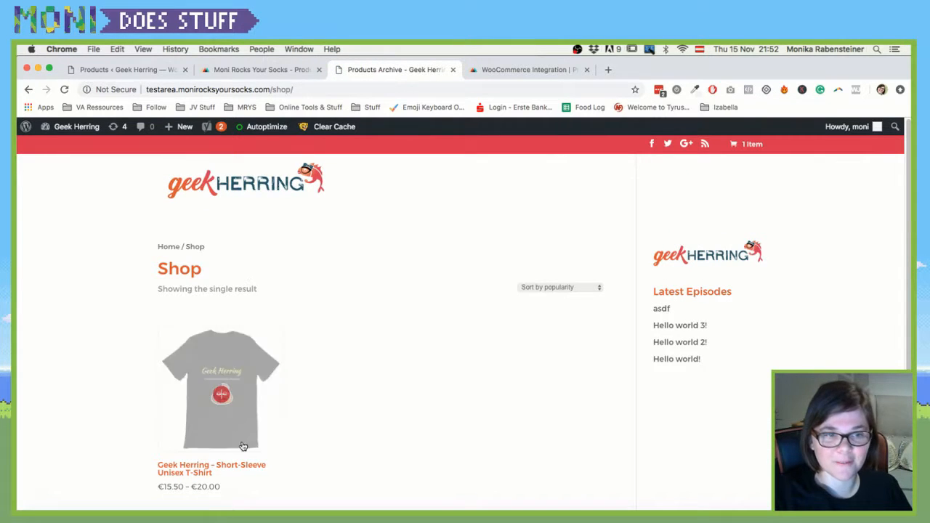
click(244, 446)
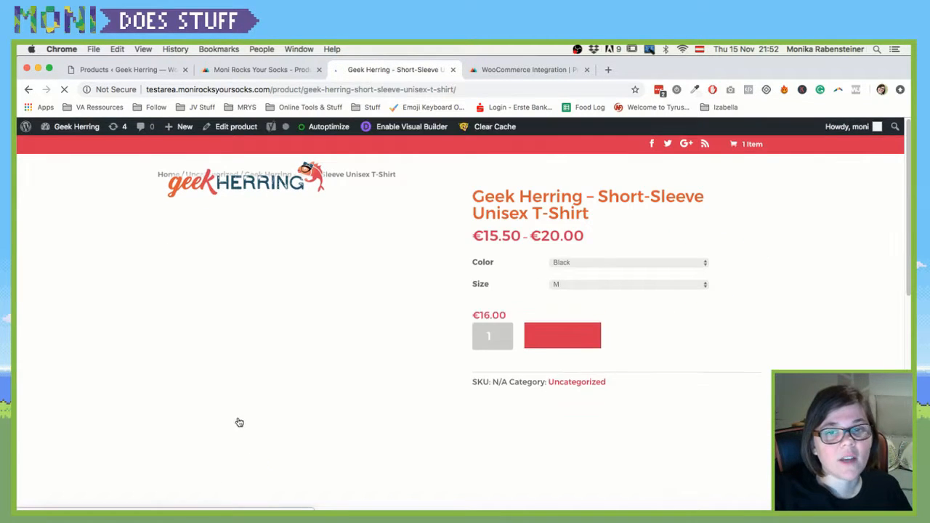
scroll(326, 333, down, 3)
scroll(325, 333, down, 8)
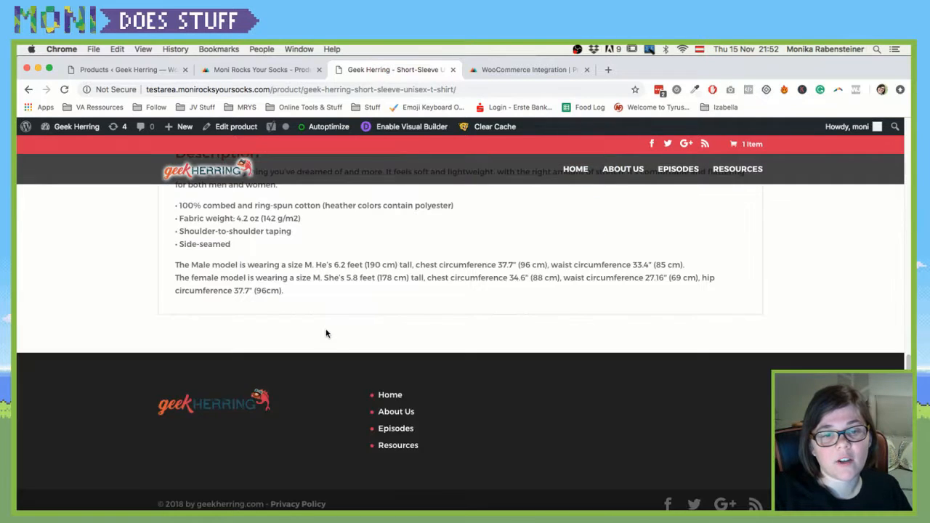
scroll(331, 341, up, 10)
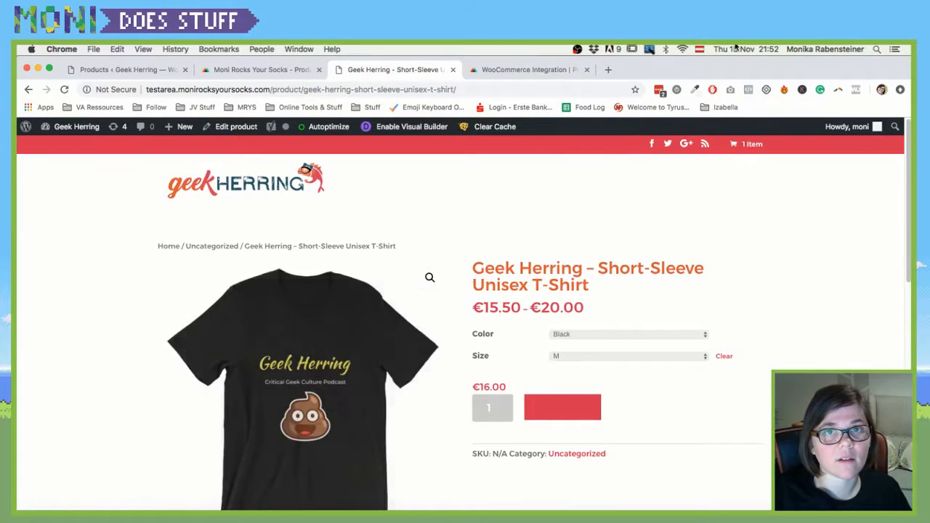
Check the WooCommerce integration page and store dashboard in Printful, and return to the T-shirt's product page
click(495, 70)
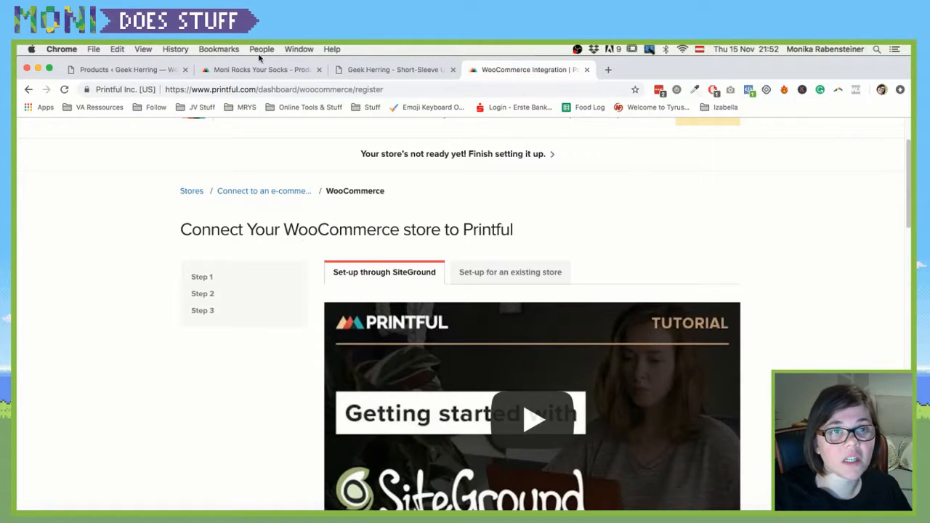
click(270, 69)
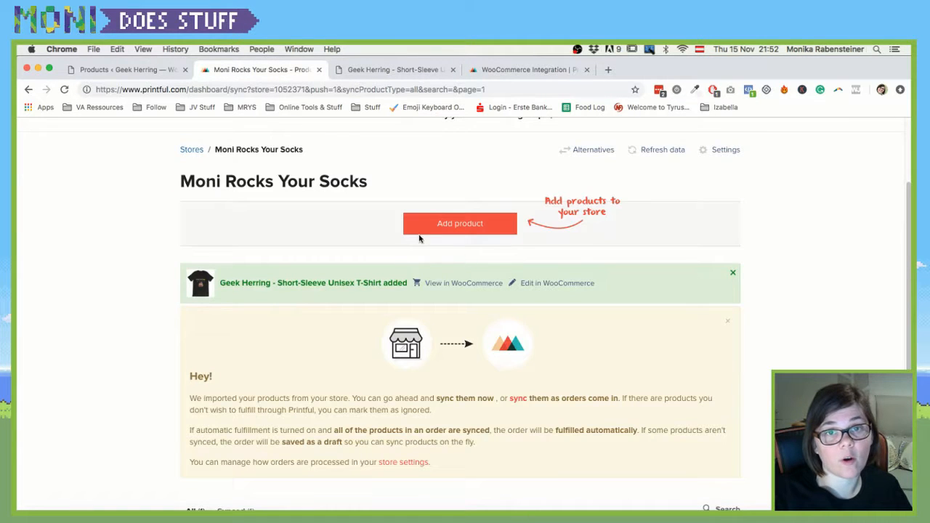
scroll(233, 313, up, 4)
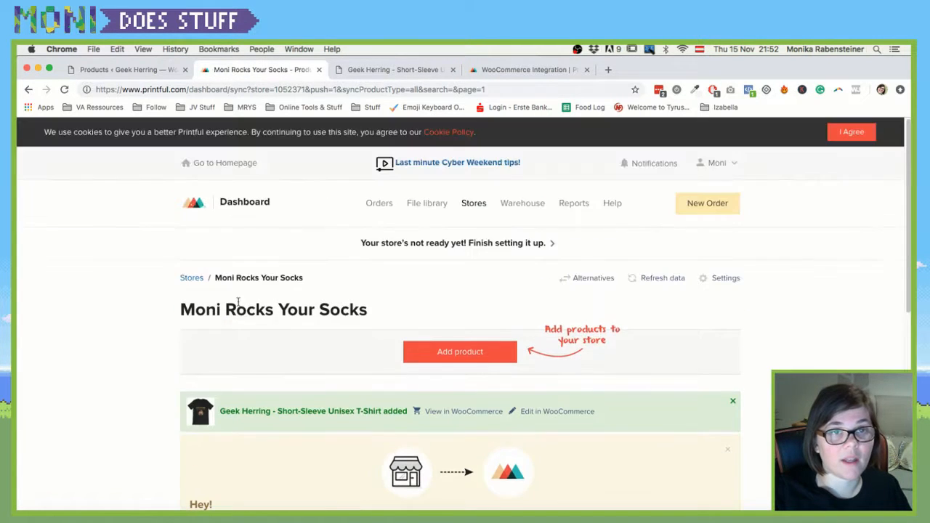
click(359, 71)
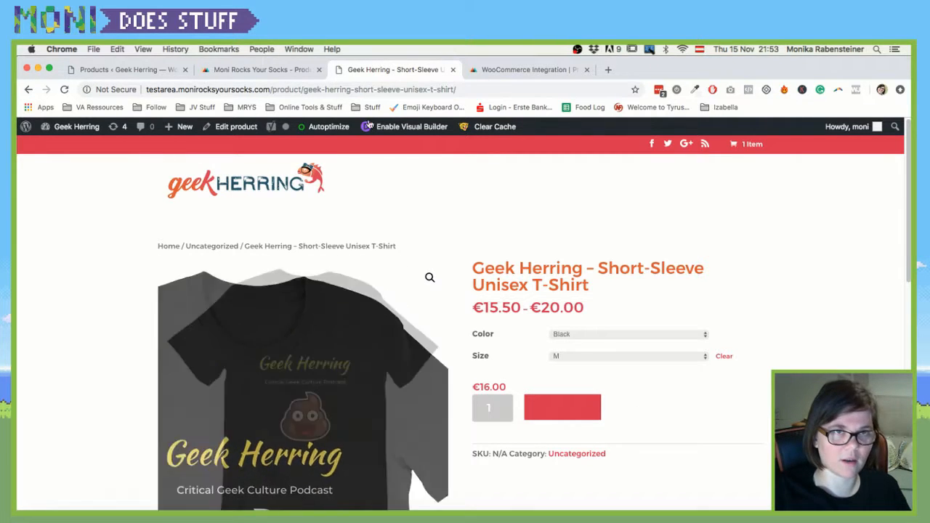
Switch to the Printful store dashboard, start adding a product and list the T-shirts under women's clothing
click(277, 70)
click(465, 356)
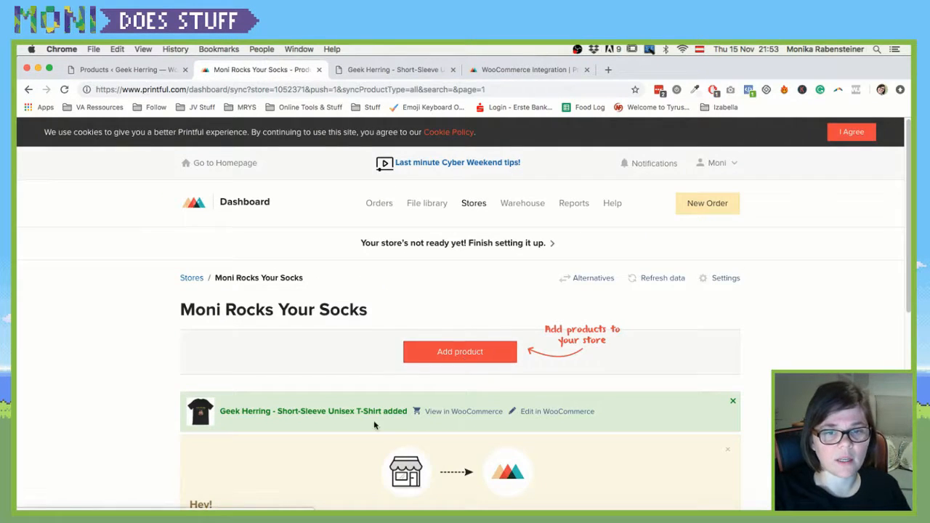
click(445, 362)
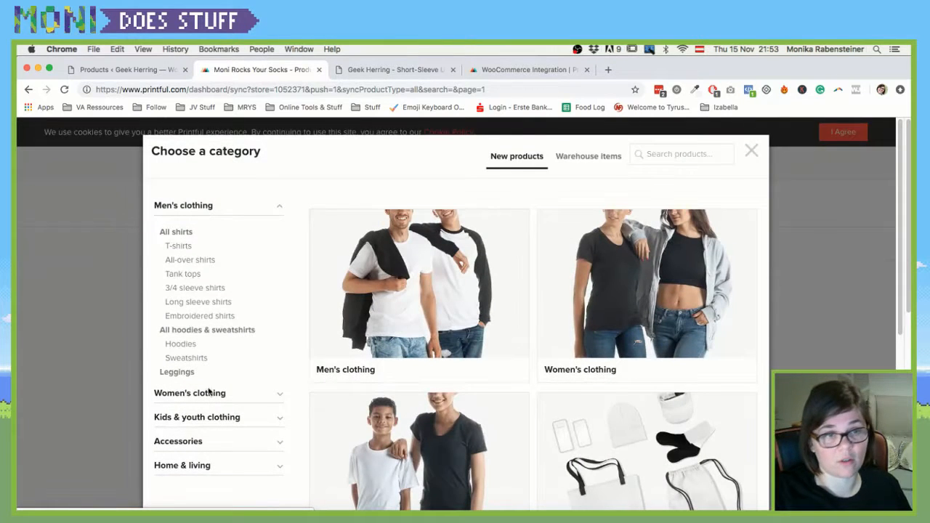
scroll(178, 389, down, 3)
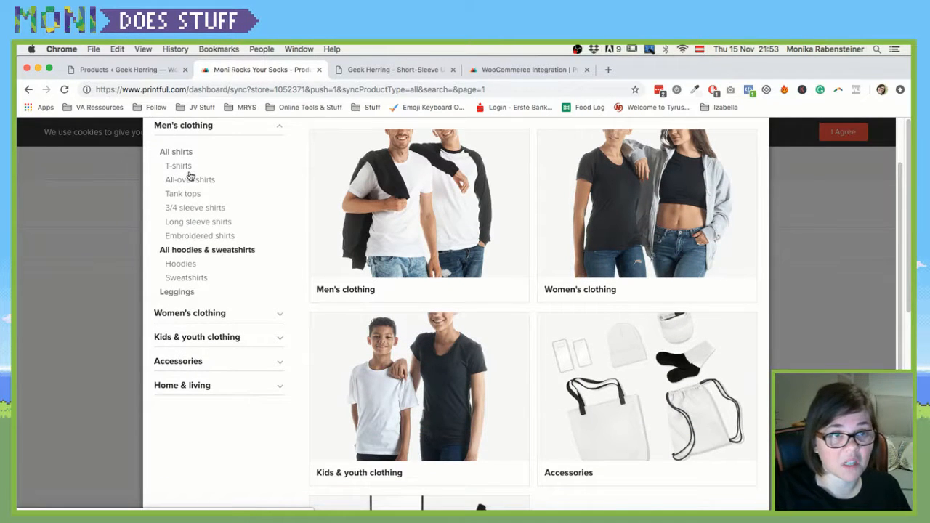
click(196, 316)
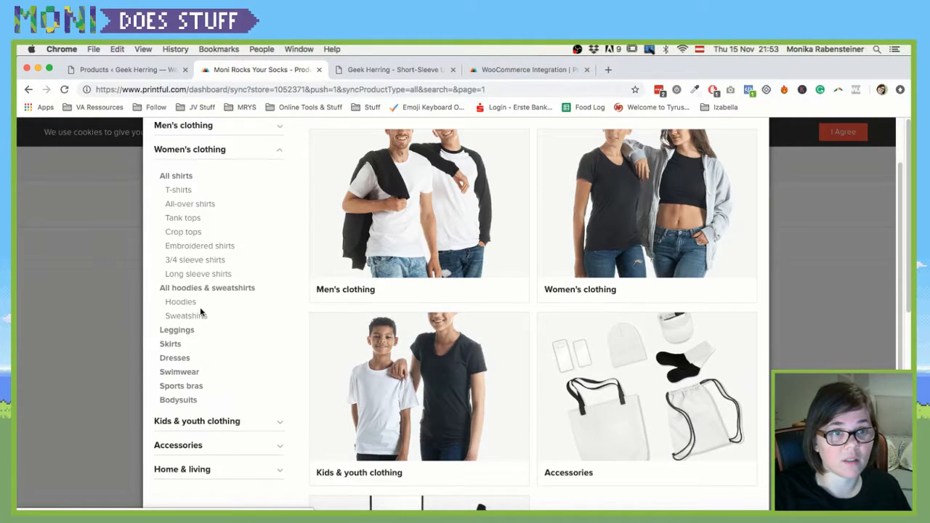
click(177, 190)
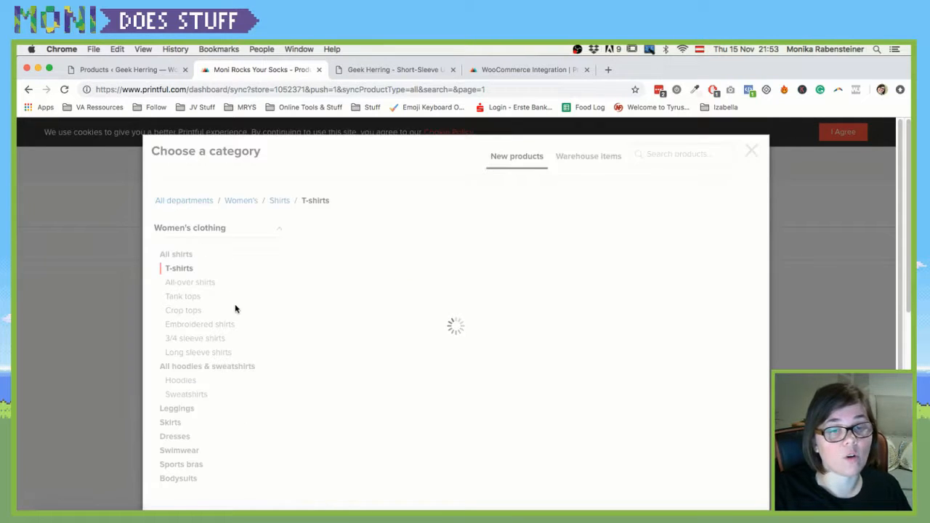
Examine the women's T-shirt models with their prices, colors and sizes, and leave the product selection without choosing one
scroll(276, 347, down, 3)
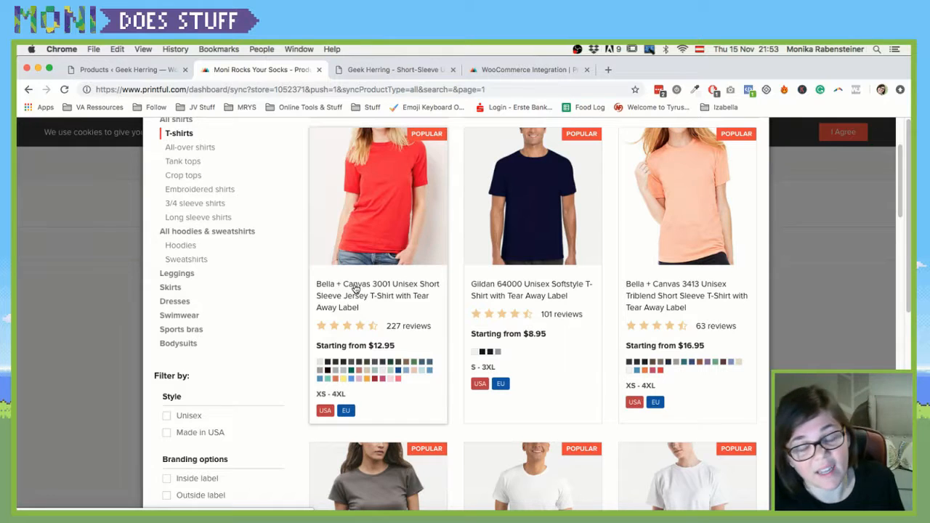
scroll(295, 291, up, 1)
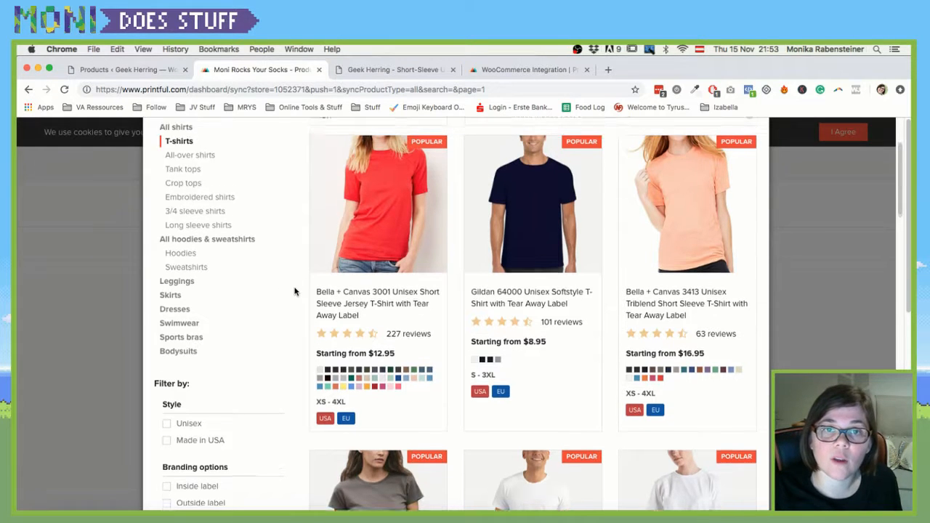
scroll(294, 291, up, 1)
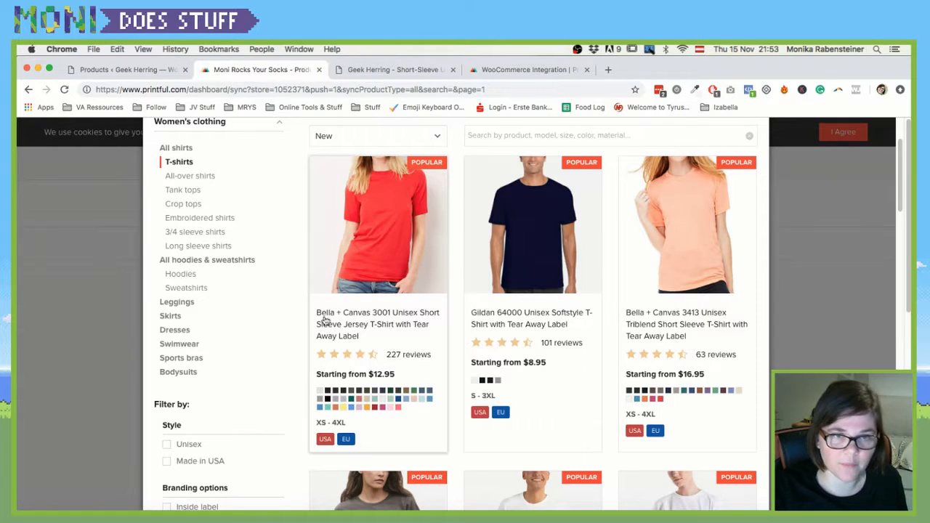
scroll(118, 329, up, 3)
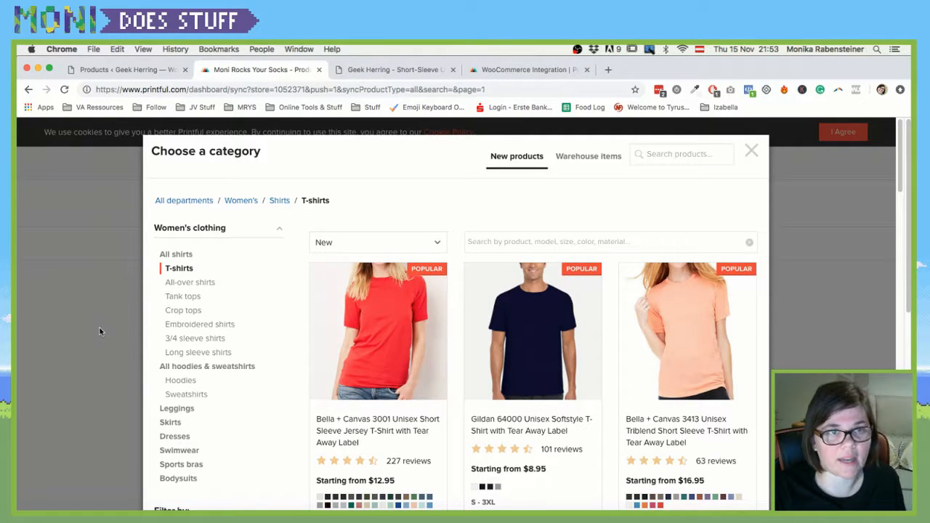
click(751, 151)
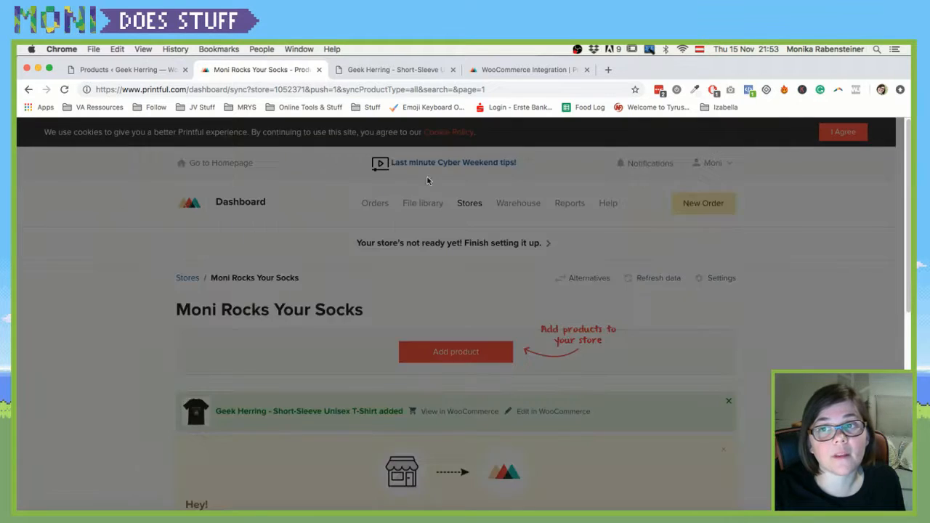